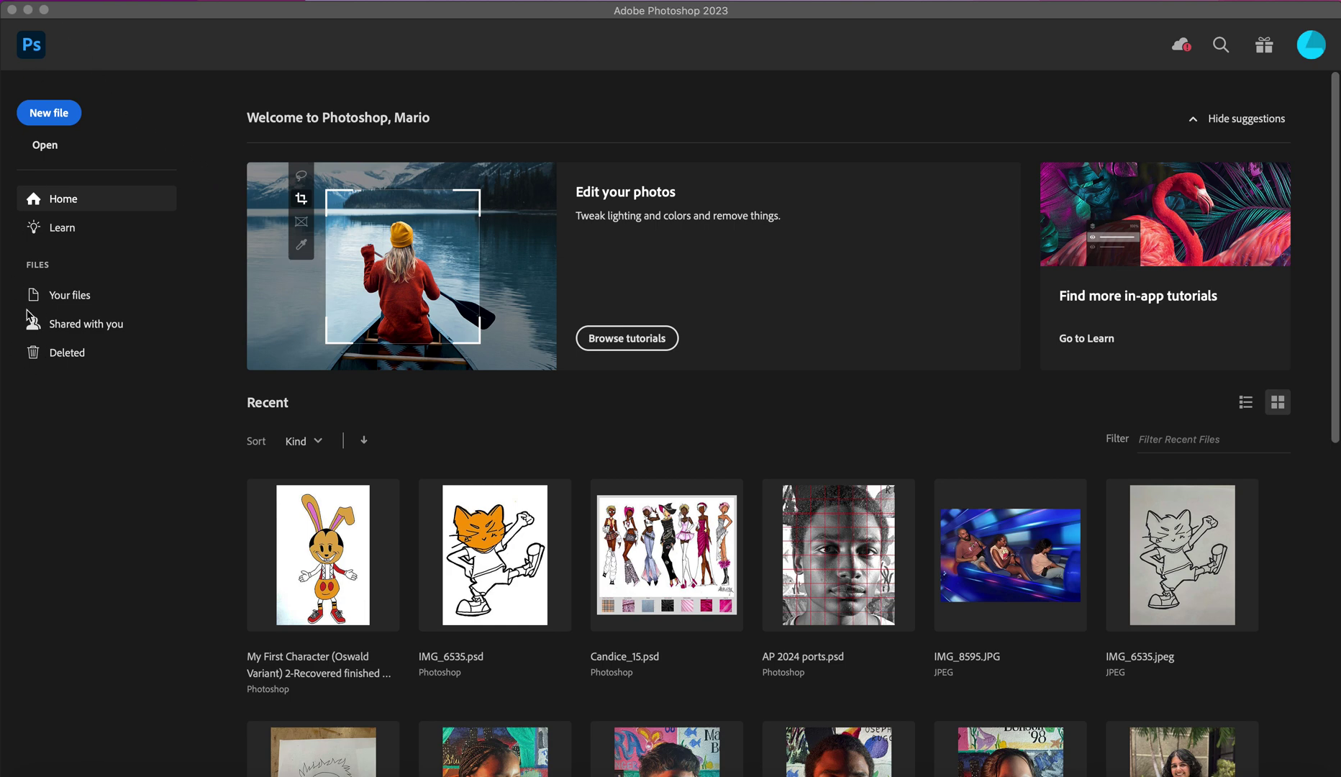
Open the cat drawing IMG_6535.jpeg from the Downloads folder.
left_click(43, 151)
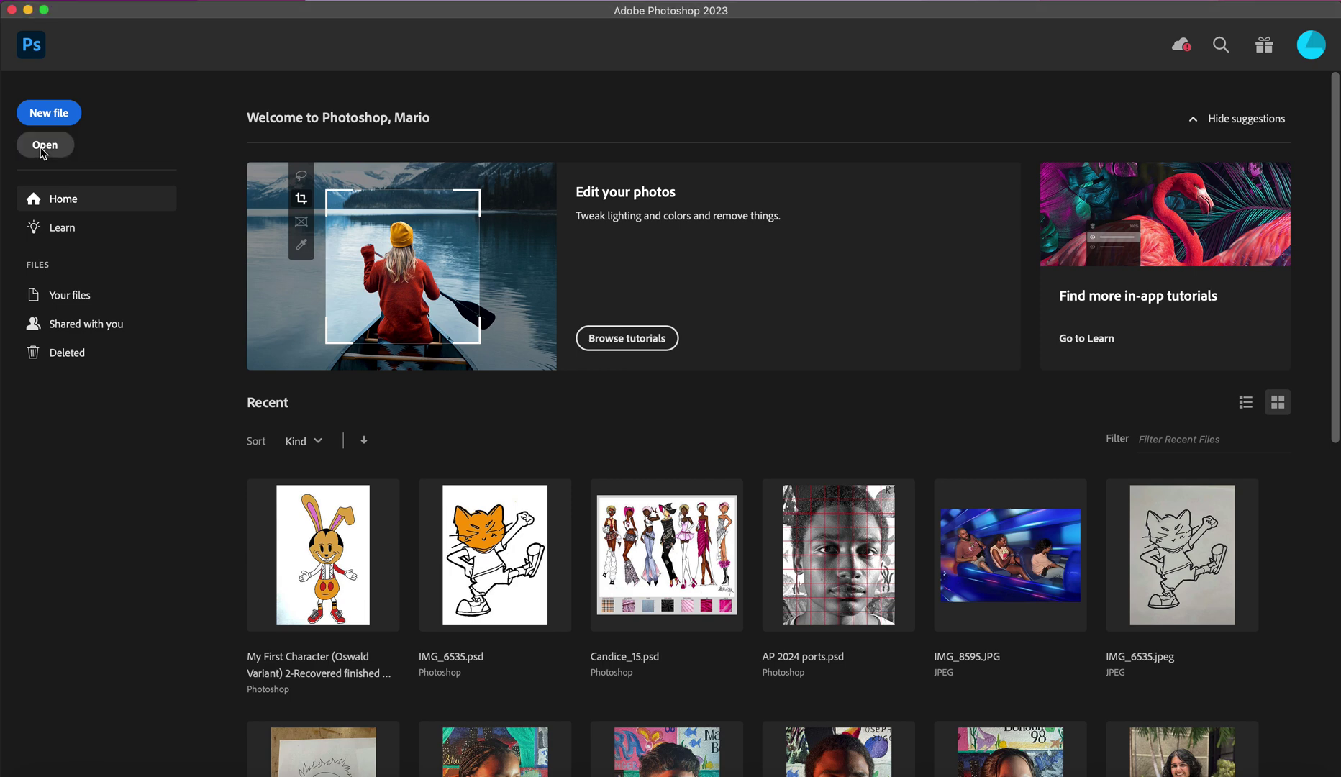
left_click(43, 151)
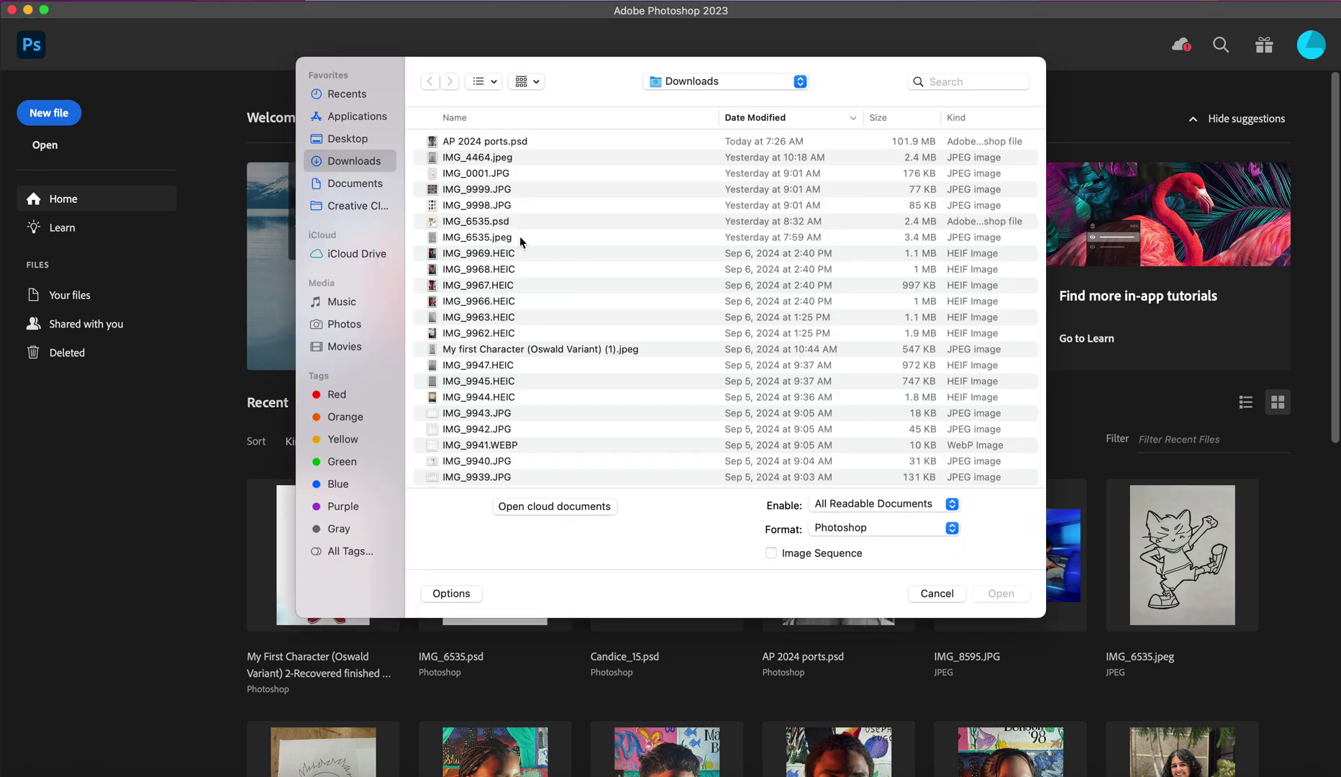
left_click(495, 236)
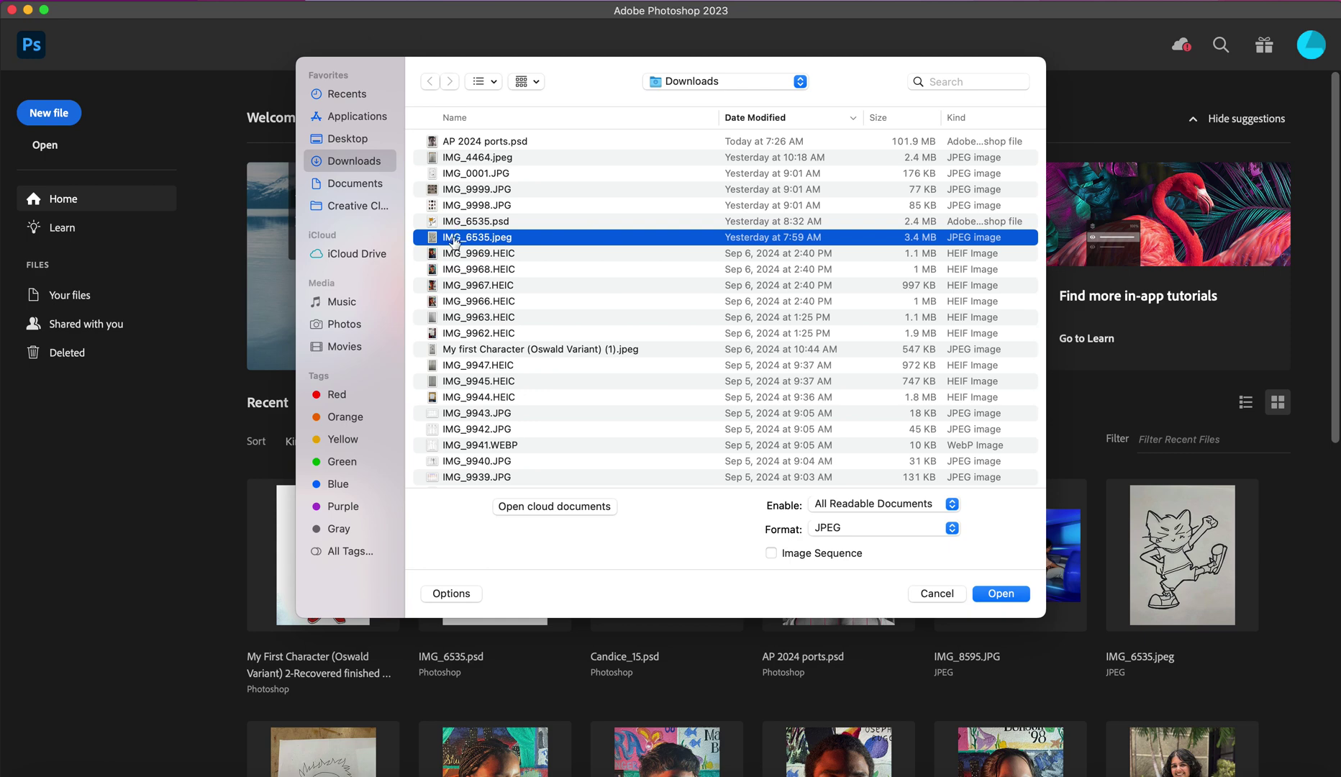
left_click(990, 593)
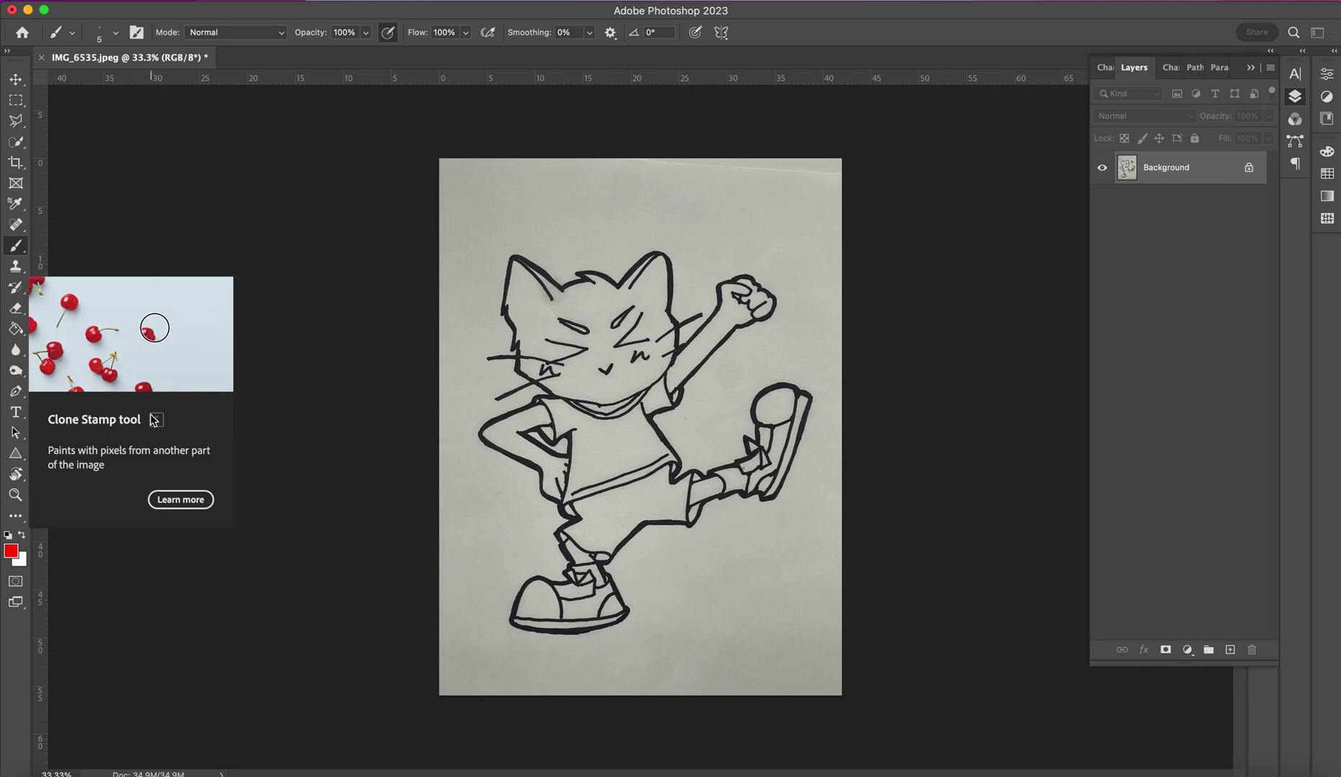
Examine the options of the main editing tools, including Type, Pen, Object Selection, Lasso, Move, Marquee, Crop and Spot Healing.
left_click(16, 225)
left_click(17, 205)
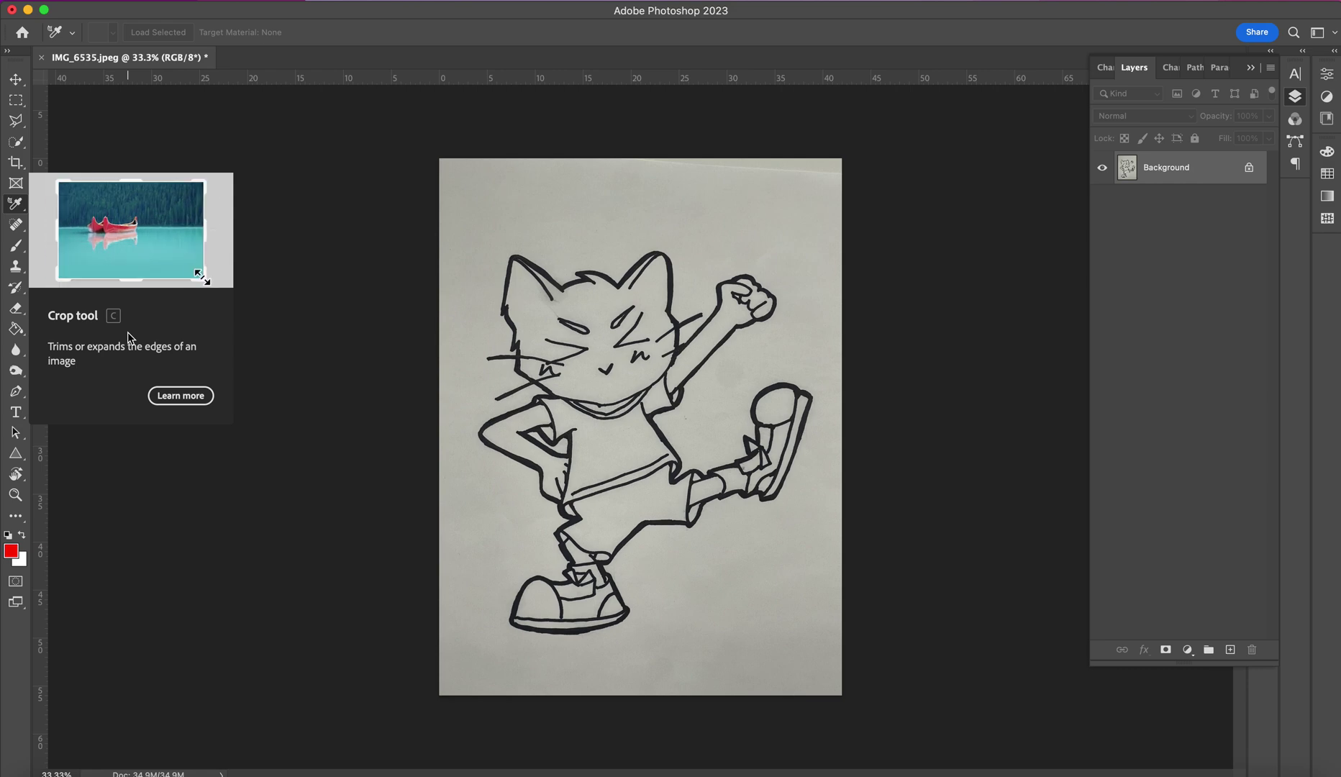
left_click(17, 411)
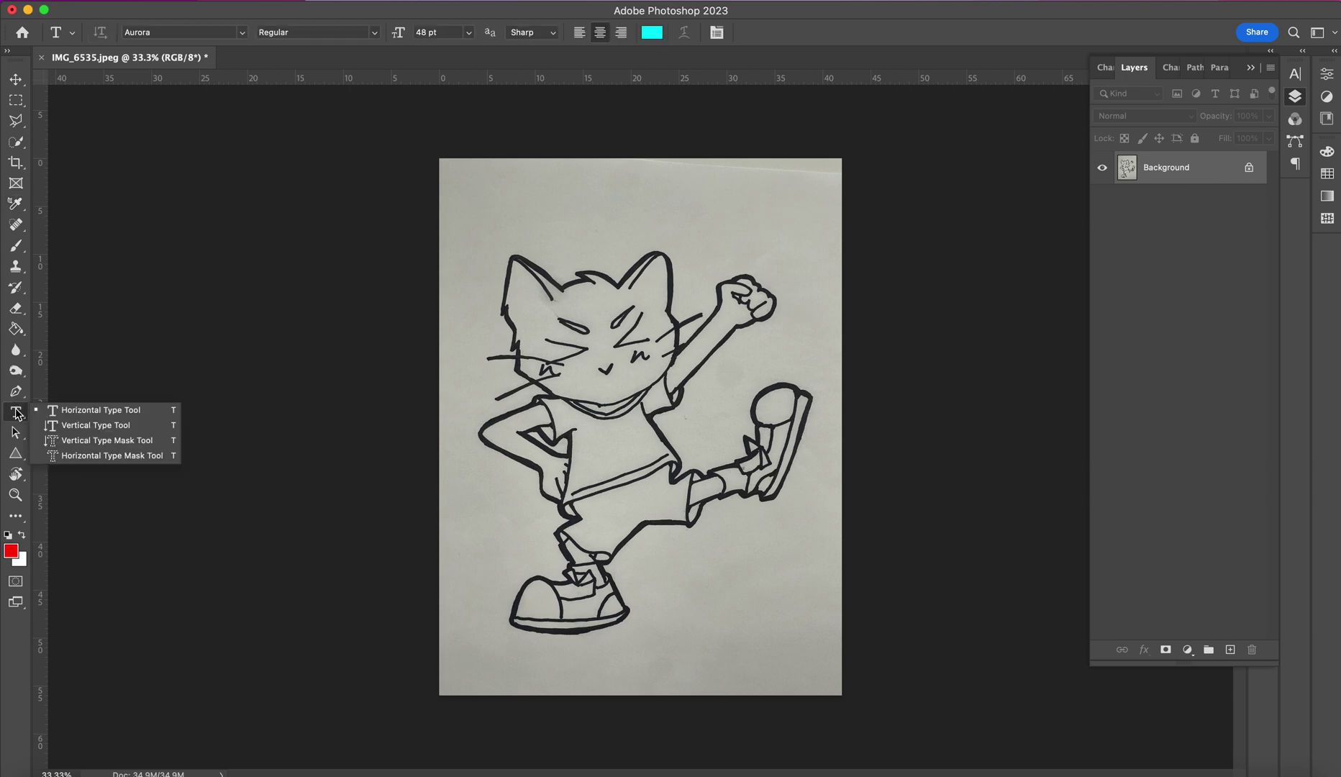
left_click(16, 392)
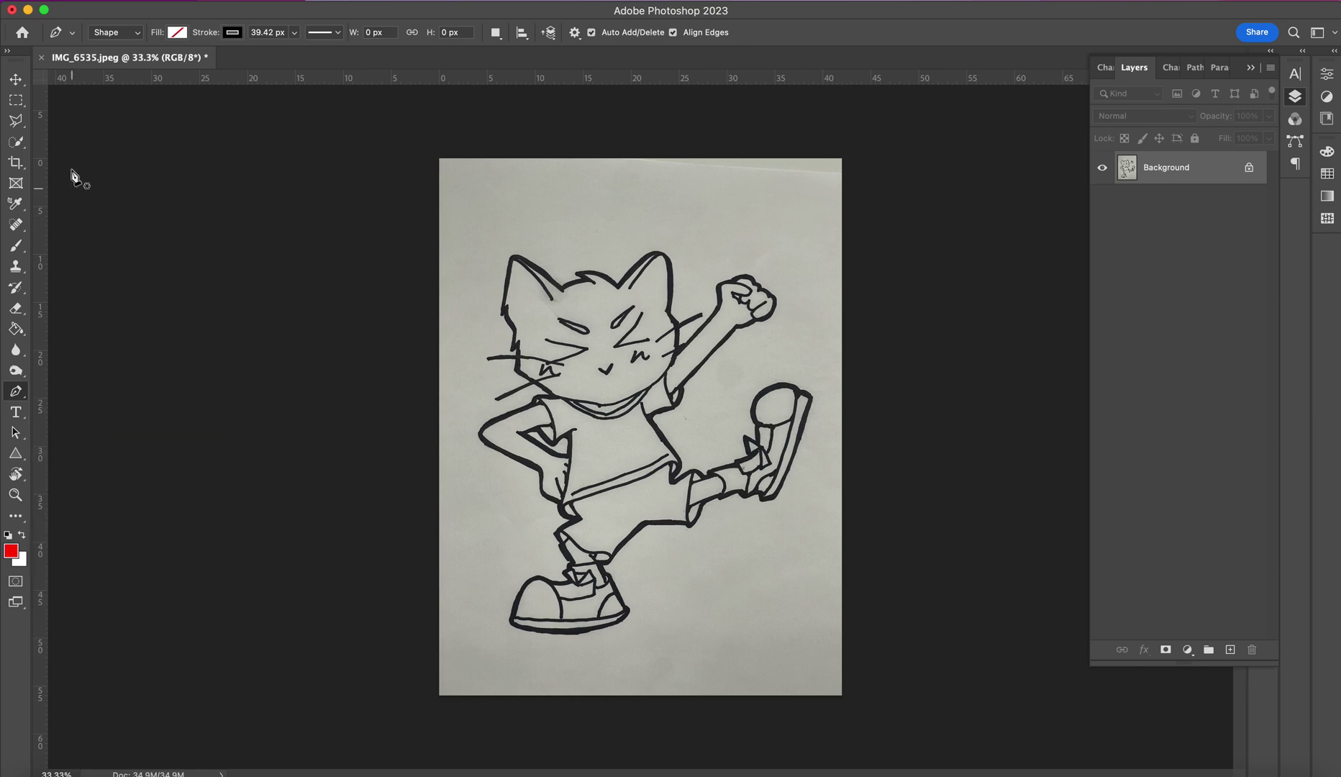
left_click(16, 142)
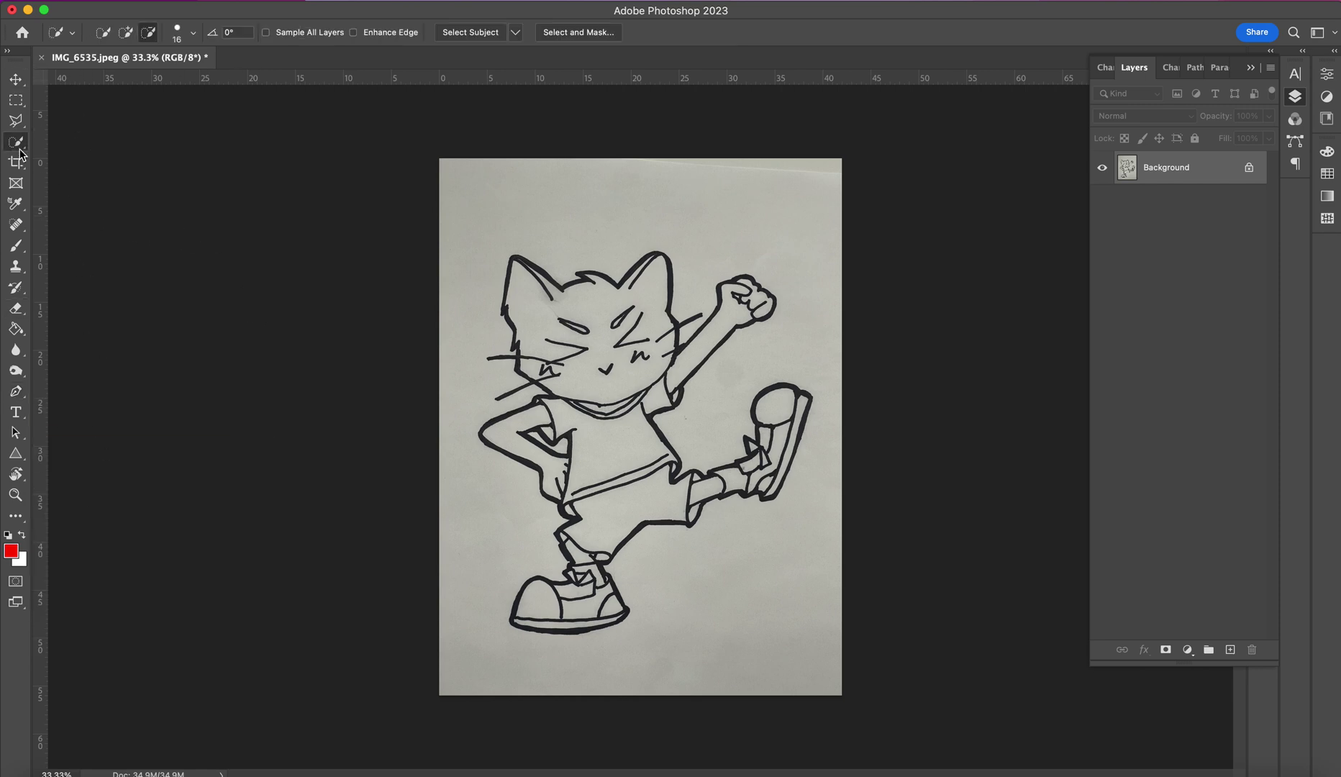
left_click(16, 186)
left_click(16, 225)
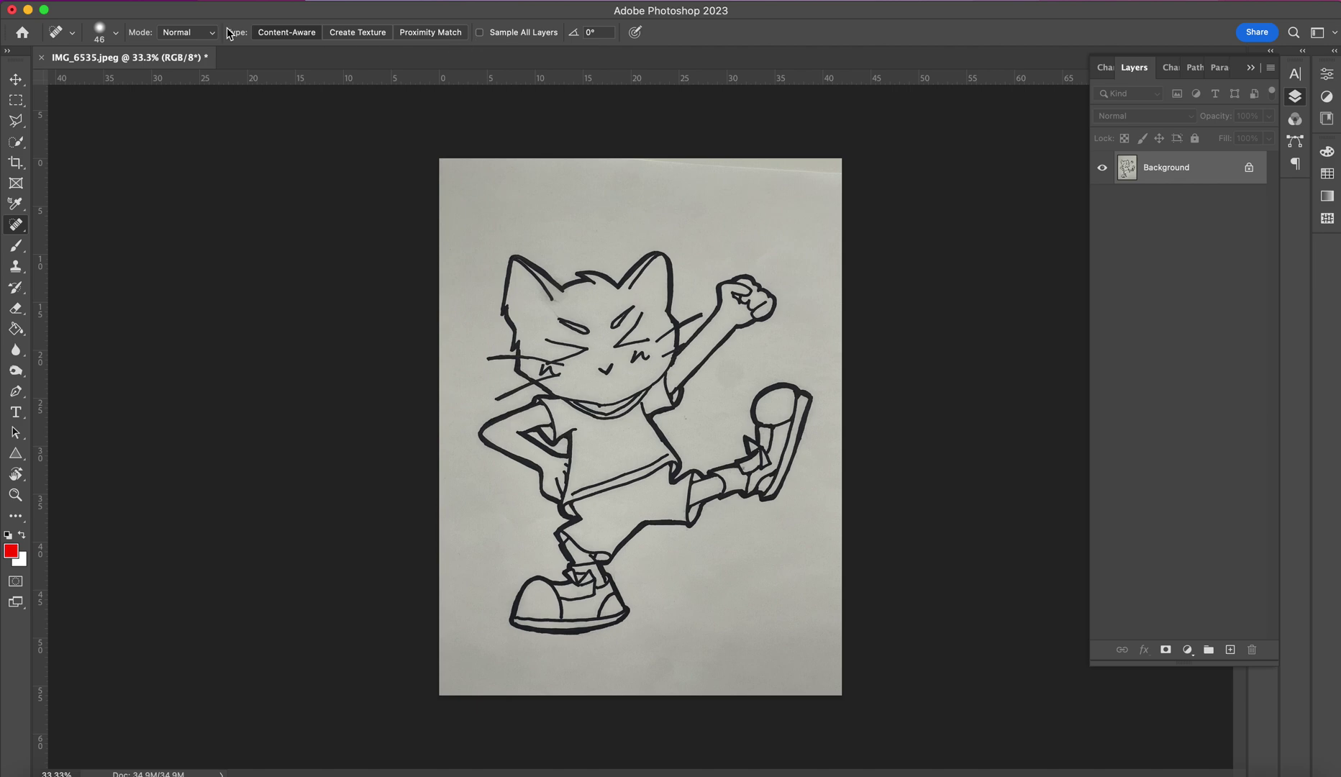
left_click(16, 124)
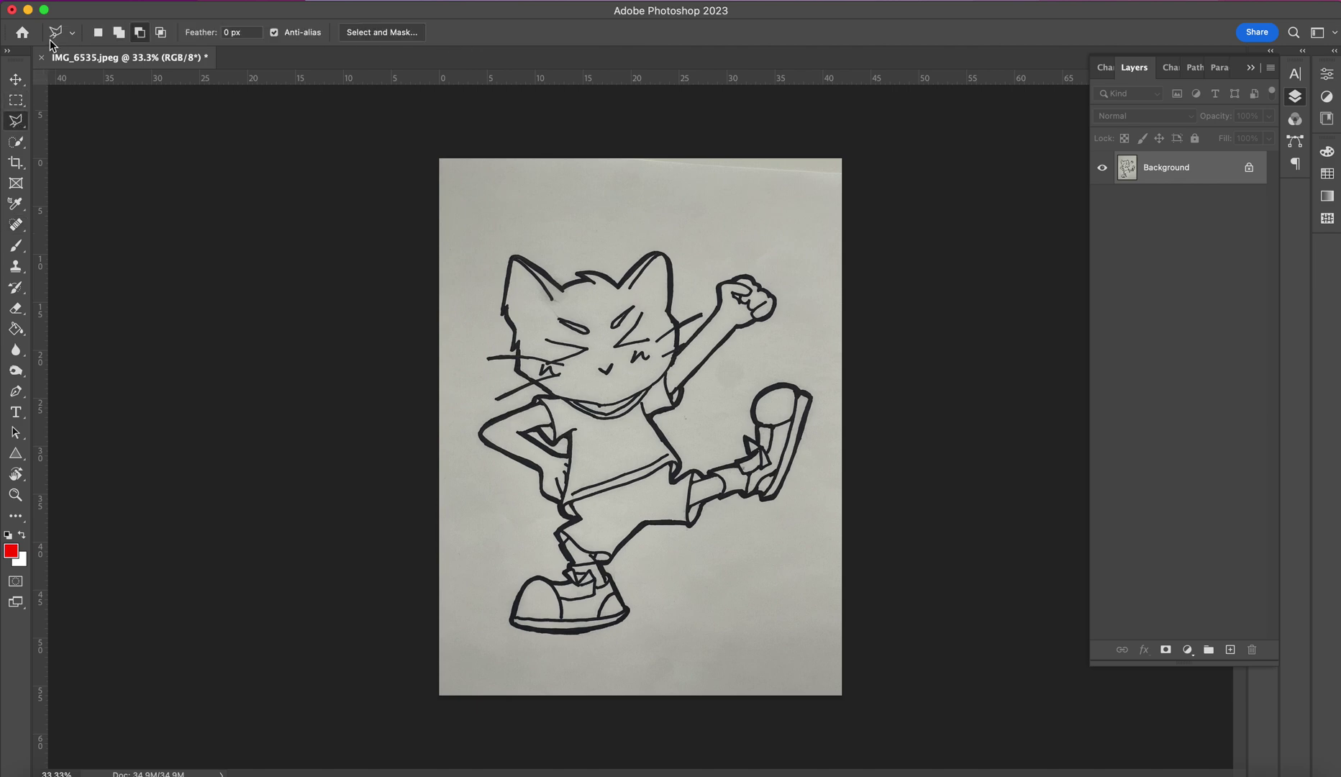
left_click(20, 79)
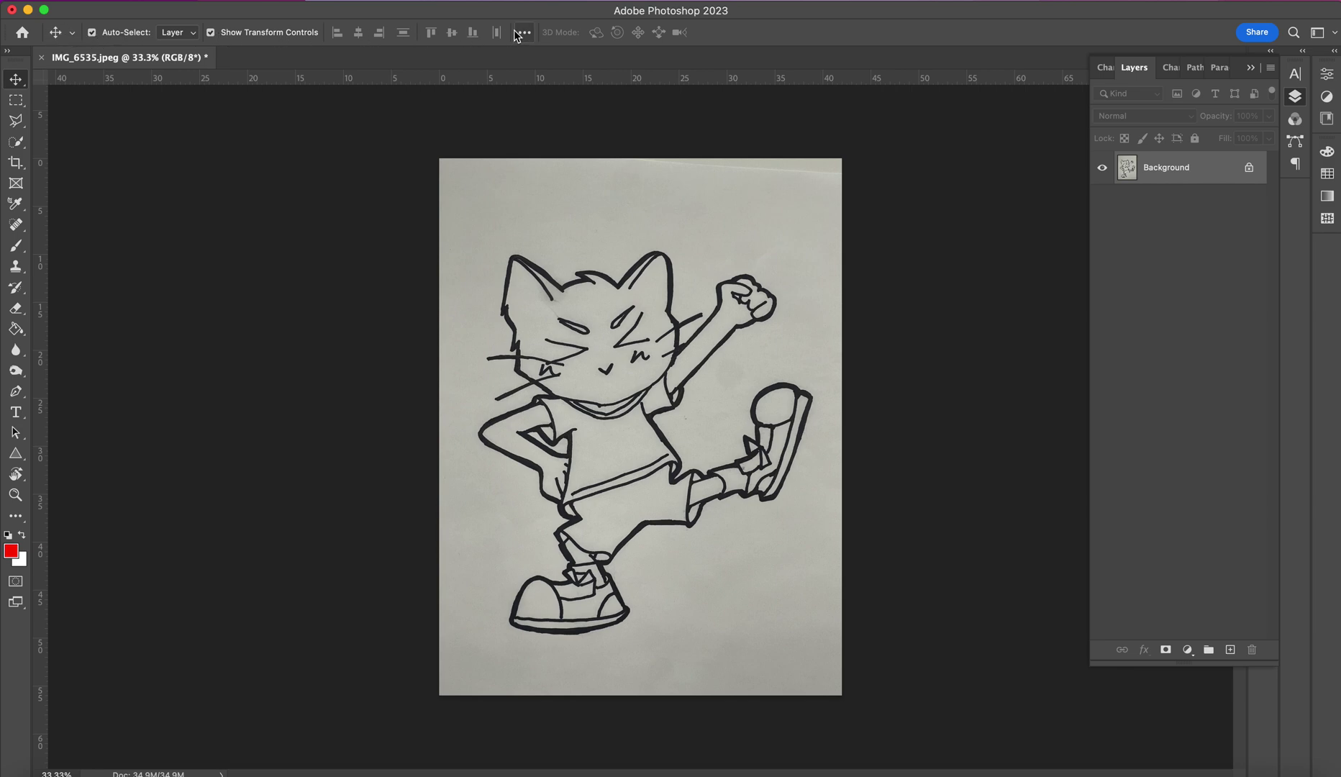
left_click(20, 104)
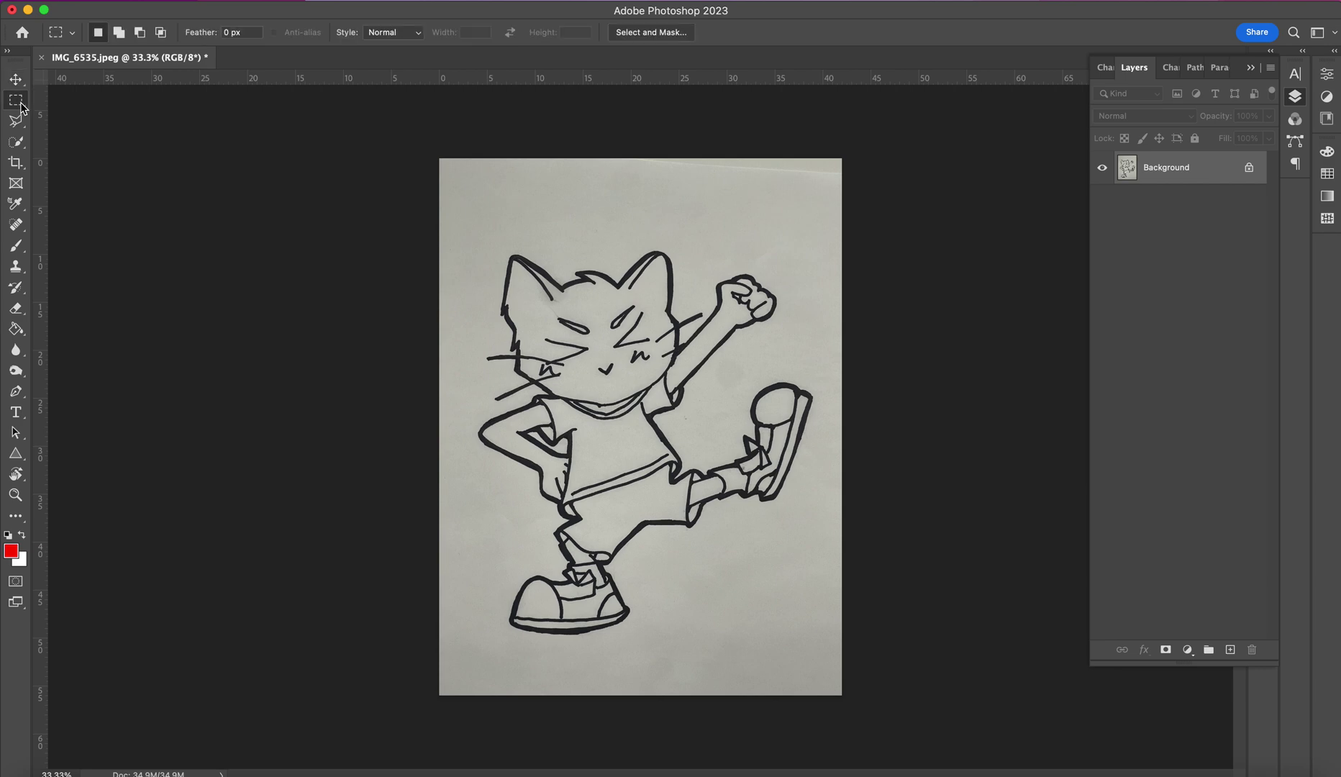
left_click(14, 143)
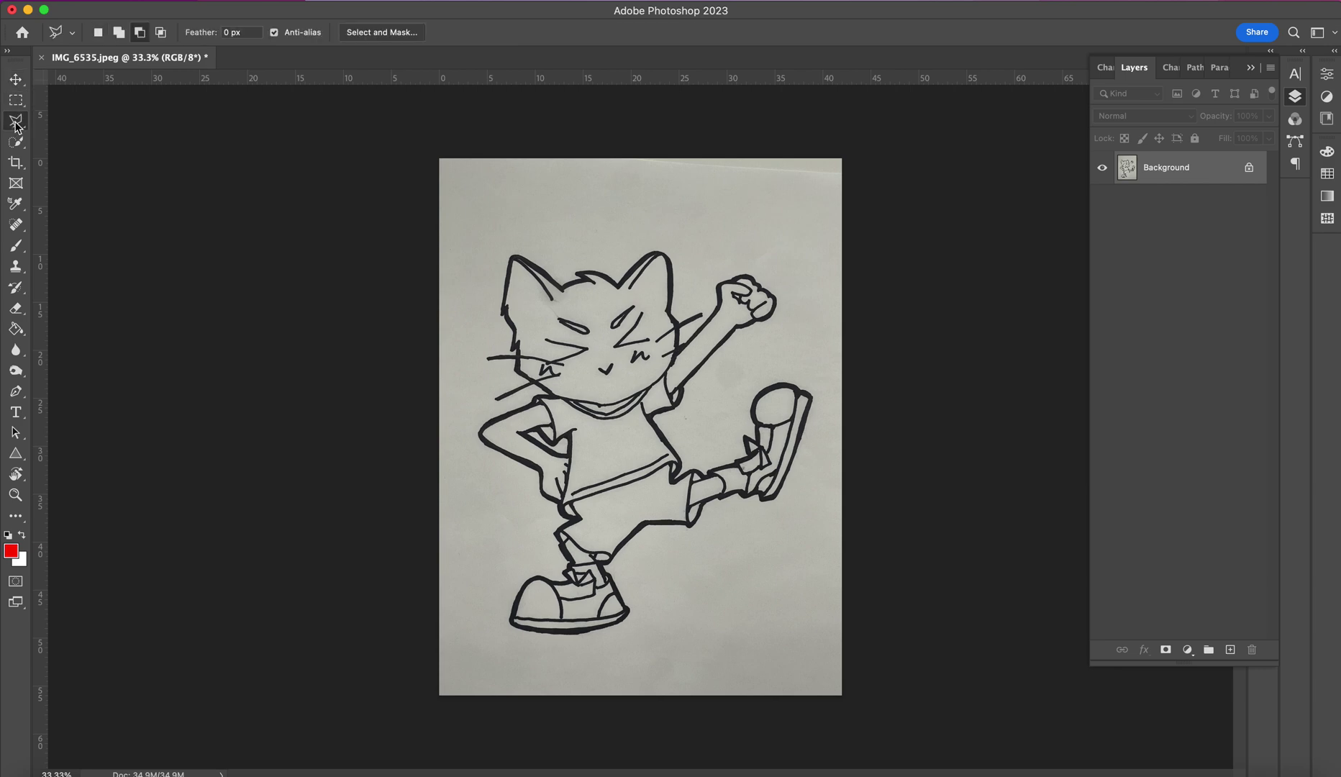
left_click(15, 163)
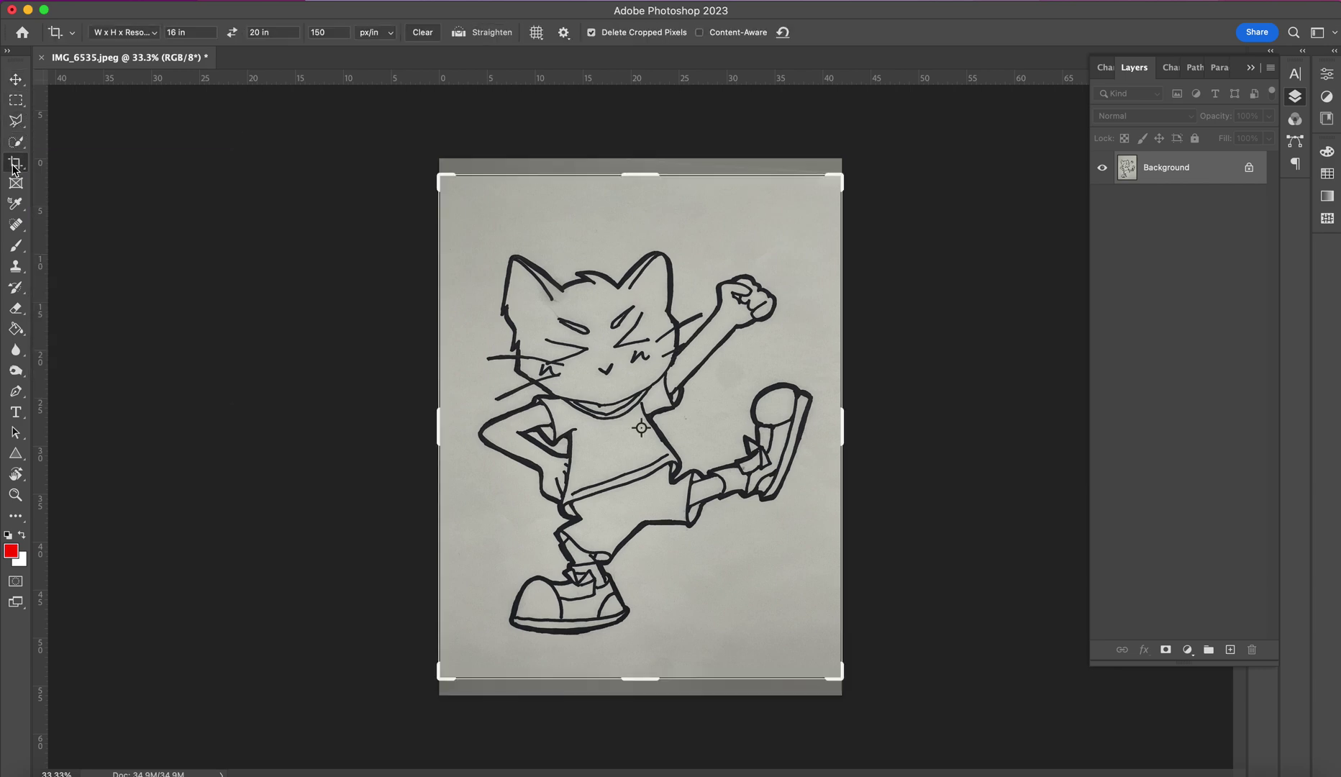
left_click(15, 224)
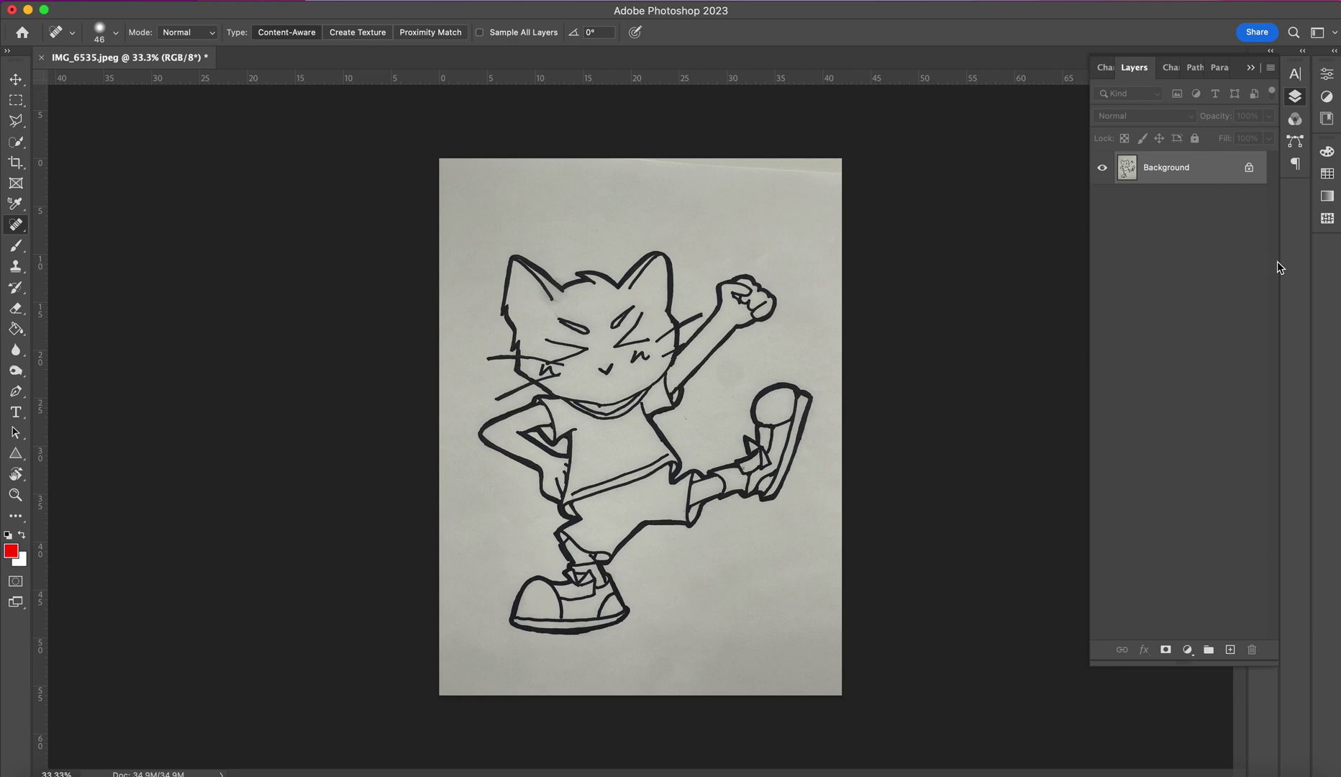
Hide the Layers panel and display it again, trying both ways of bringing it back.
left_click(1249, 68)
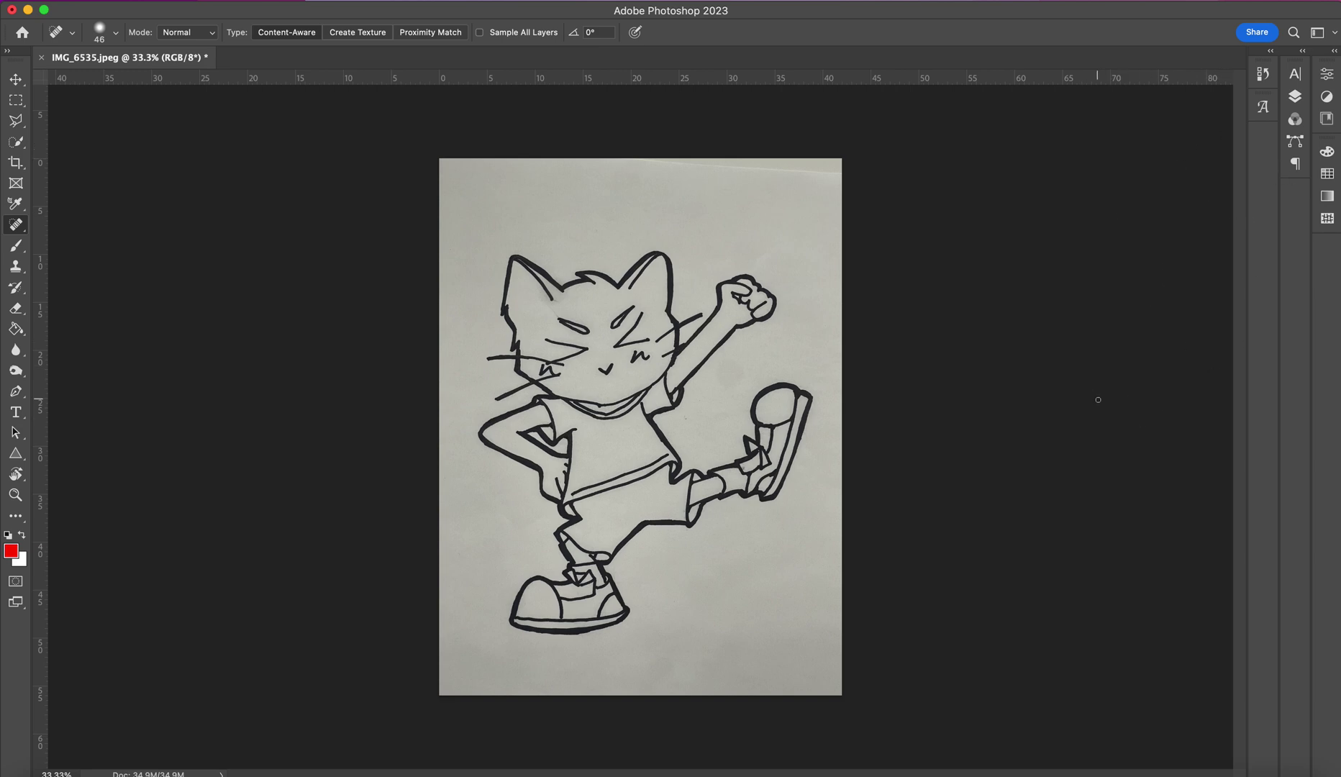
left_click(1295, 97)
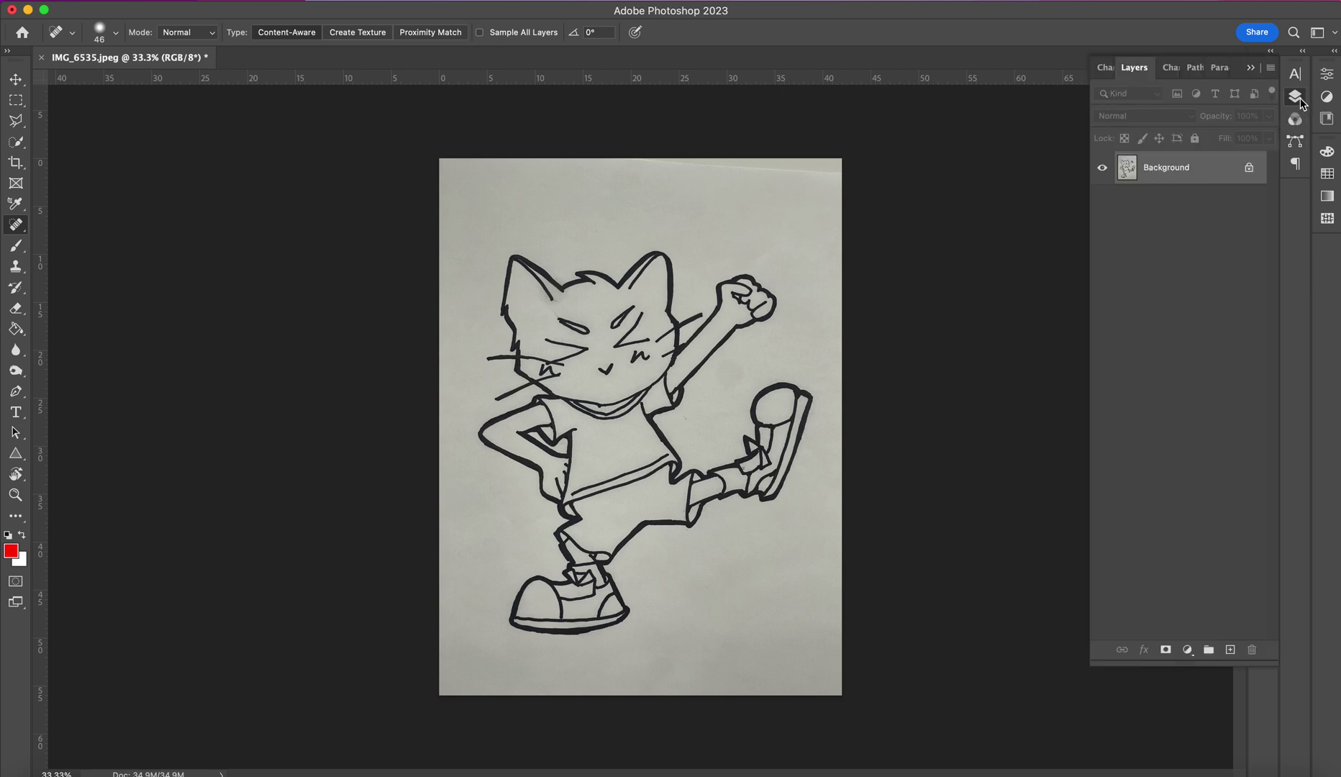
left_click(1249, 69)
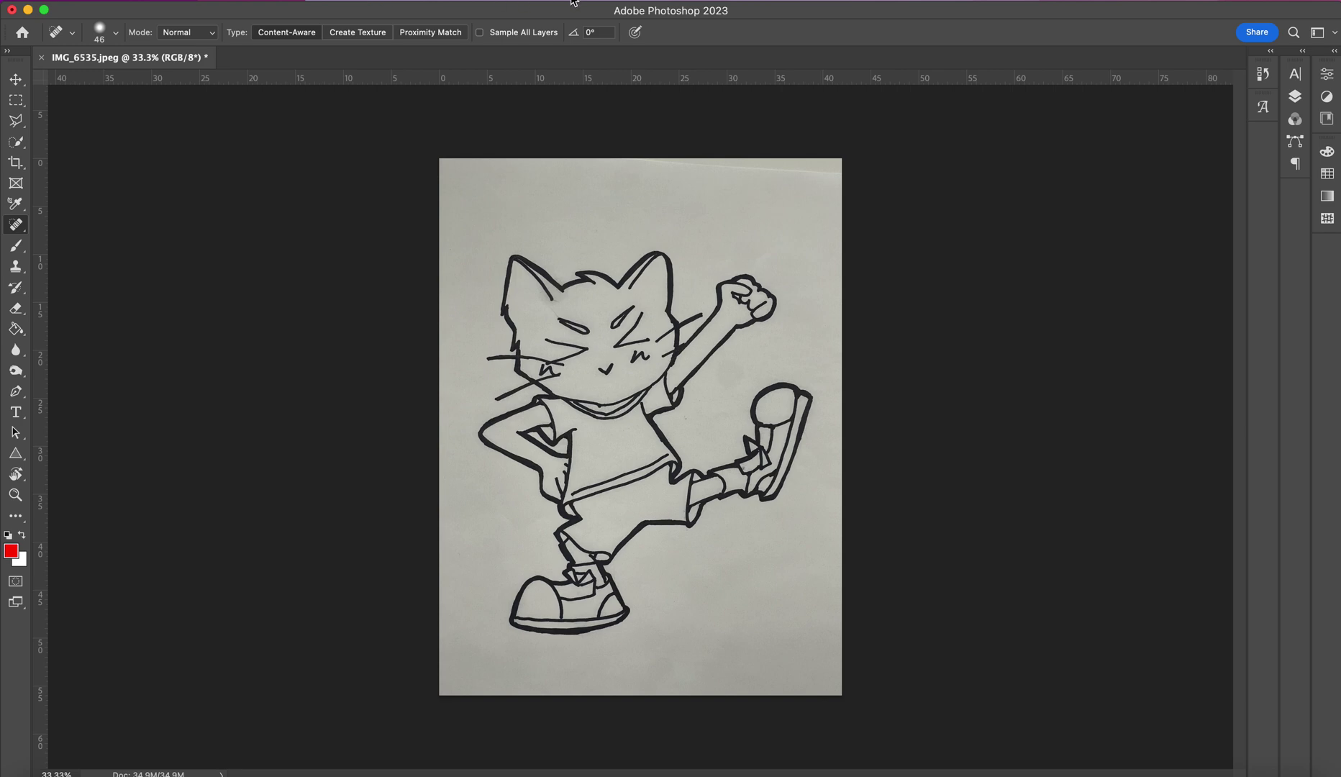
left_click(547, 2)
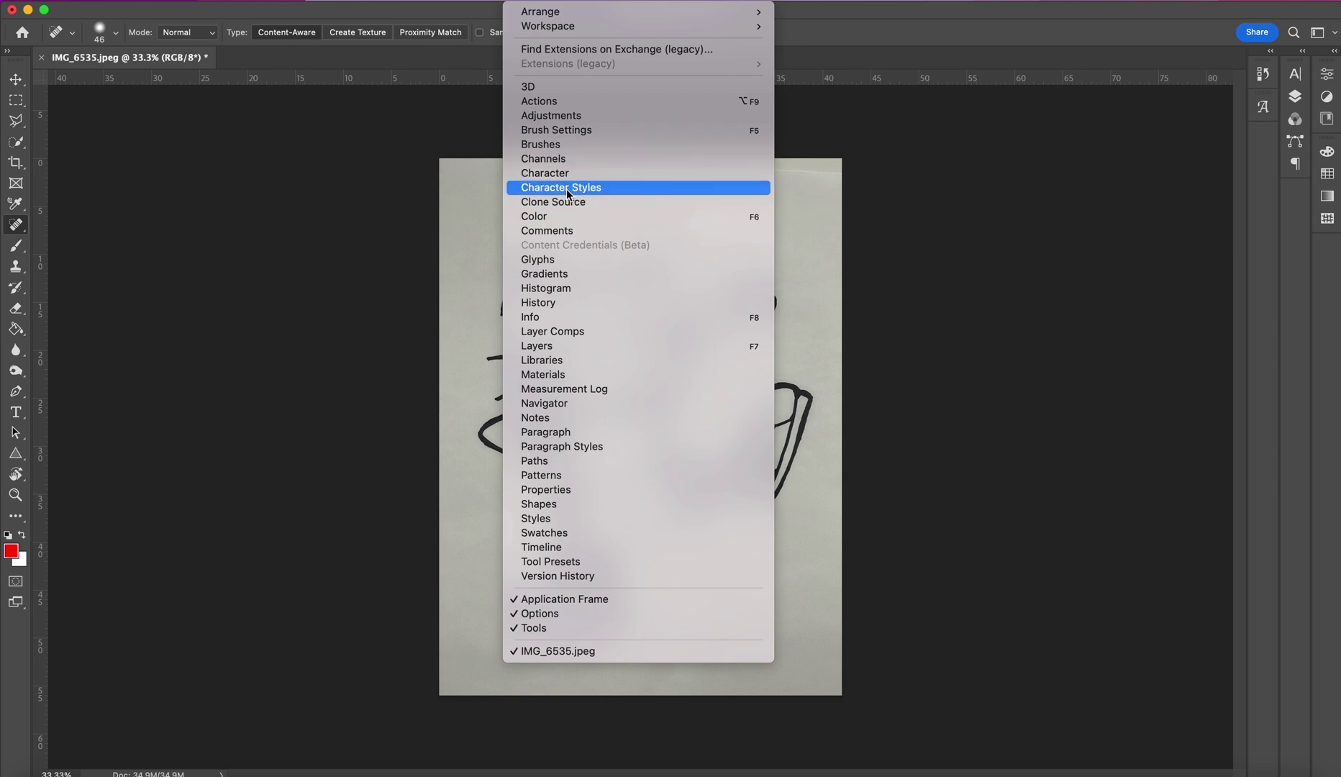
left_click(570, 346)
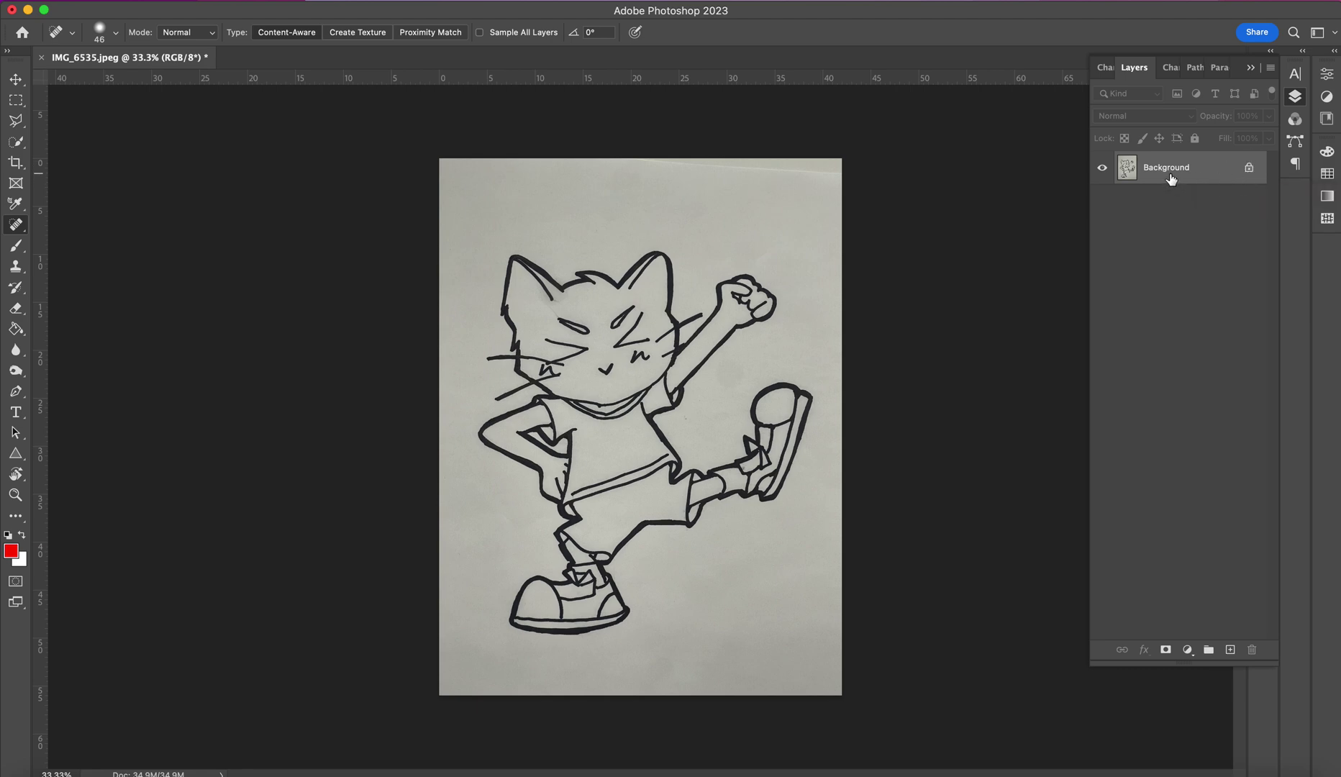
Unlock the Background layer holding the scanned drawing and switch to the Move tool.
left_click(1249, 168)
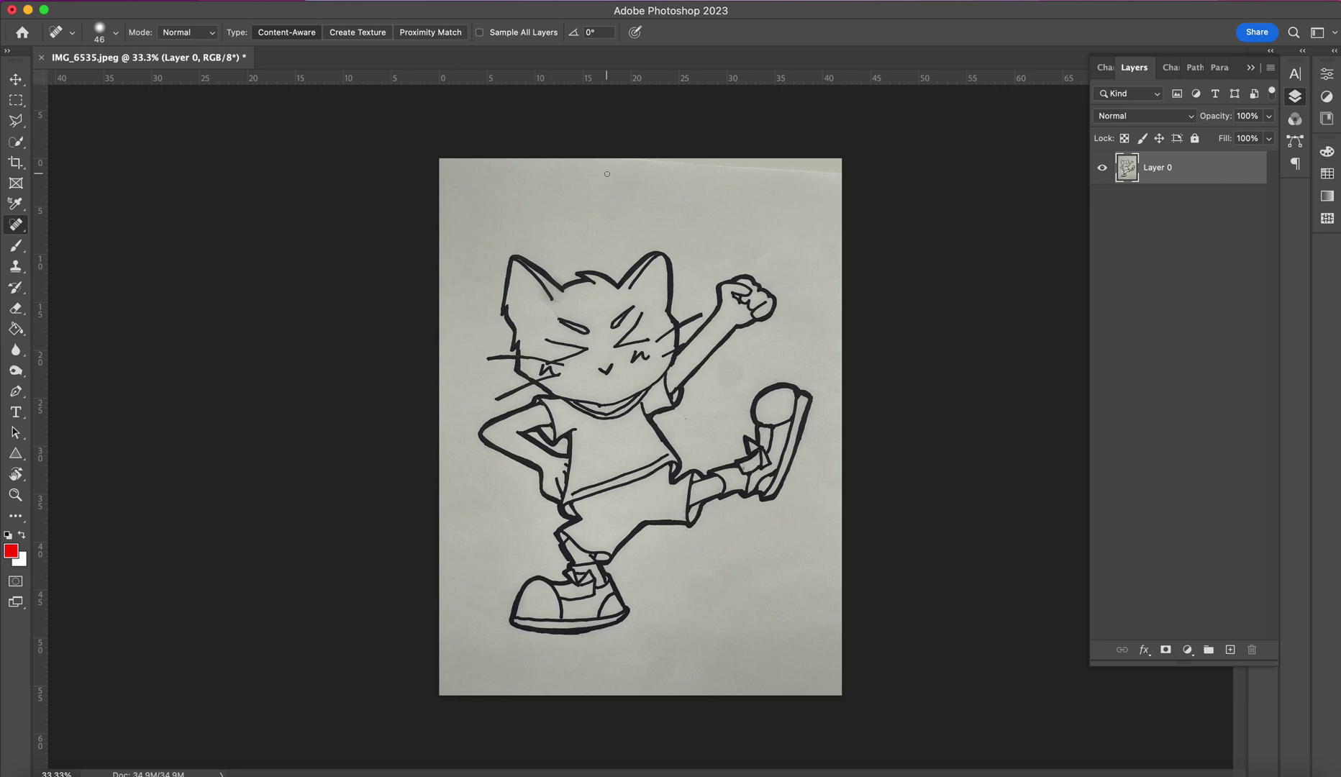
left_click(18, 81)
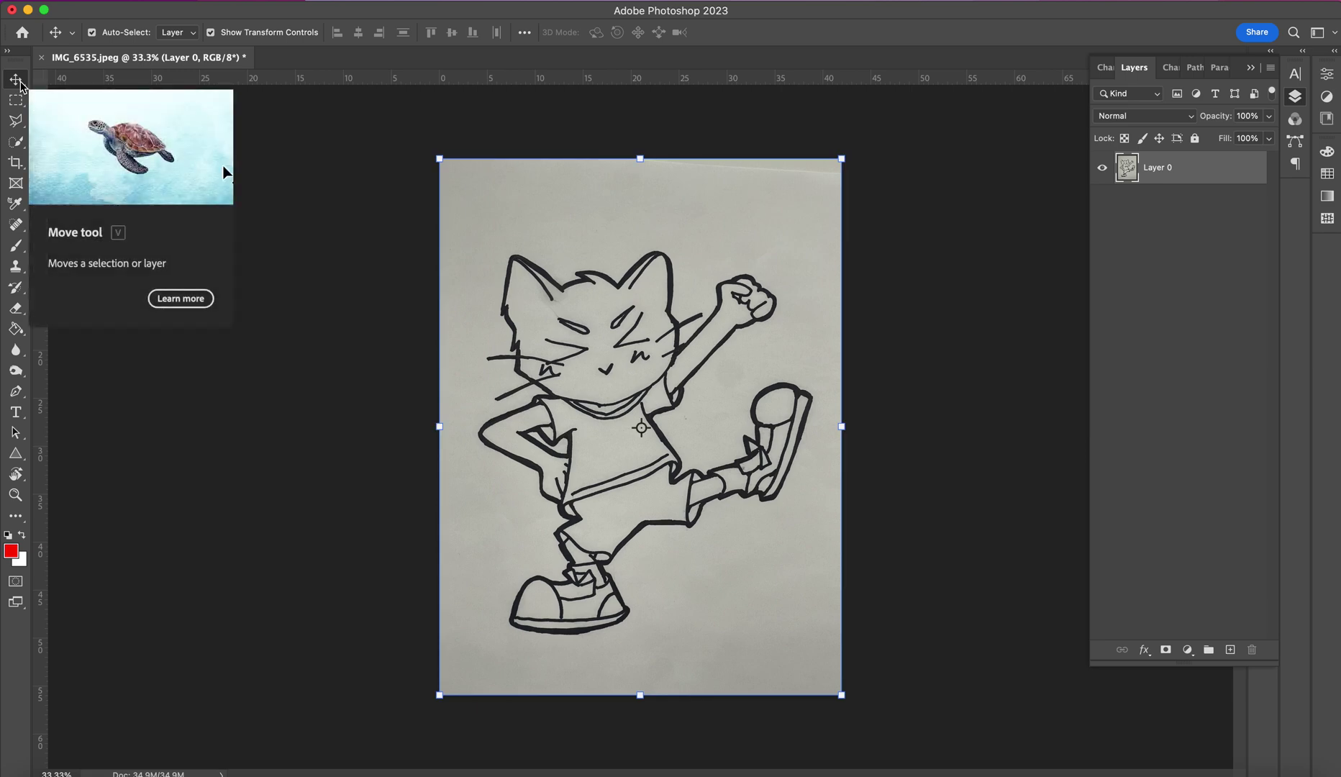
Apply a Levels adjustment to the scanned drawing with a black input of 60 and a white input of 165.
key("super+l")
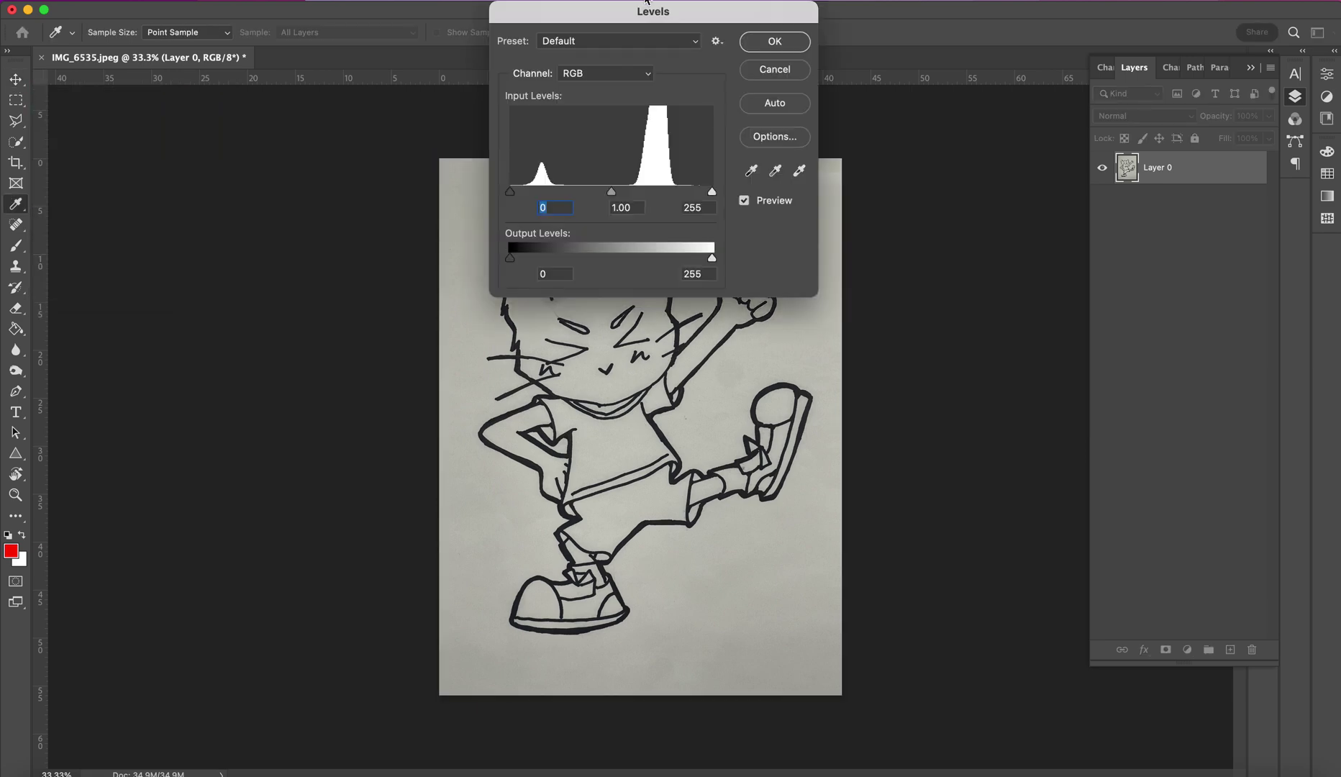
left_click_drag(682, 15, 1044, 195)
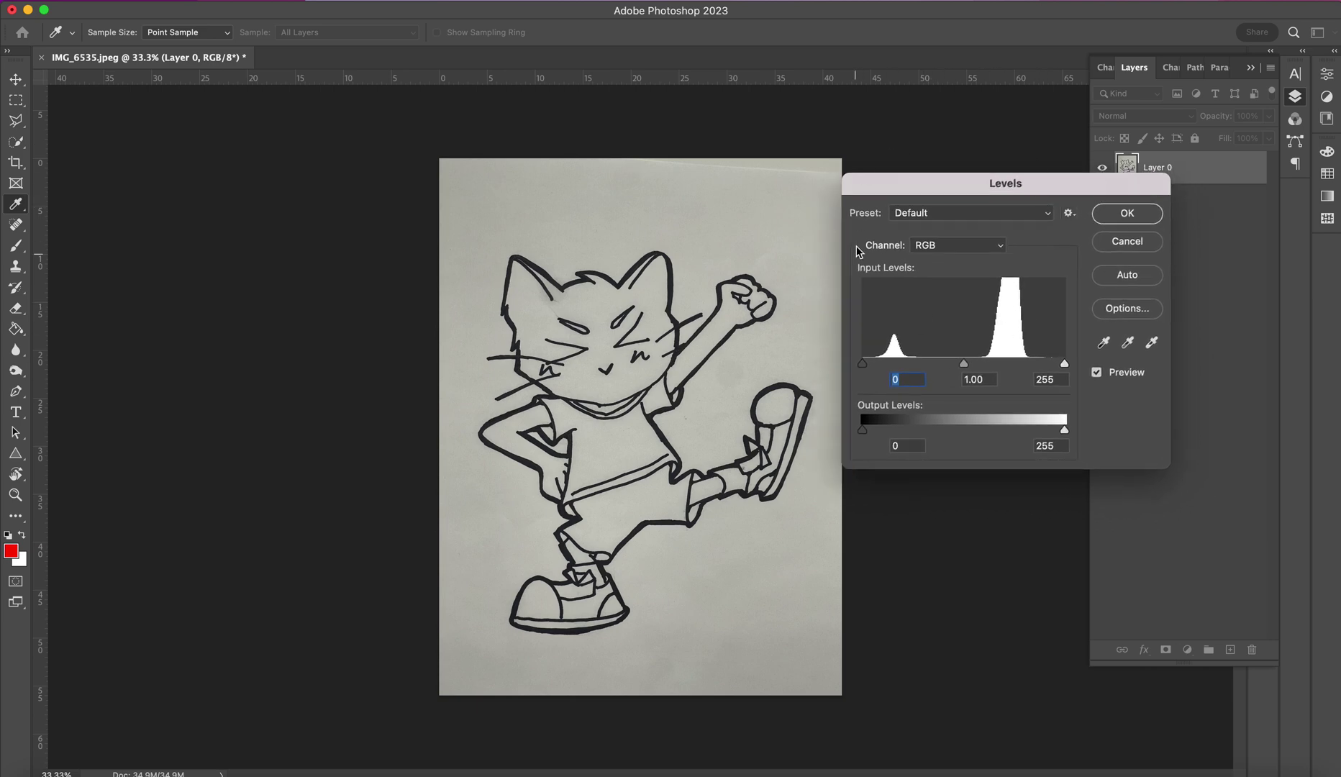
left_click_drag(886, 193, 920, 158)
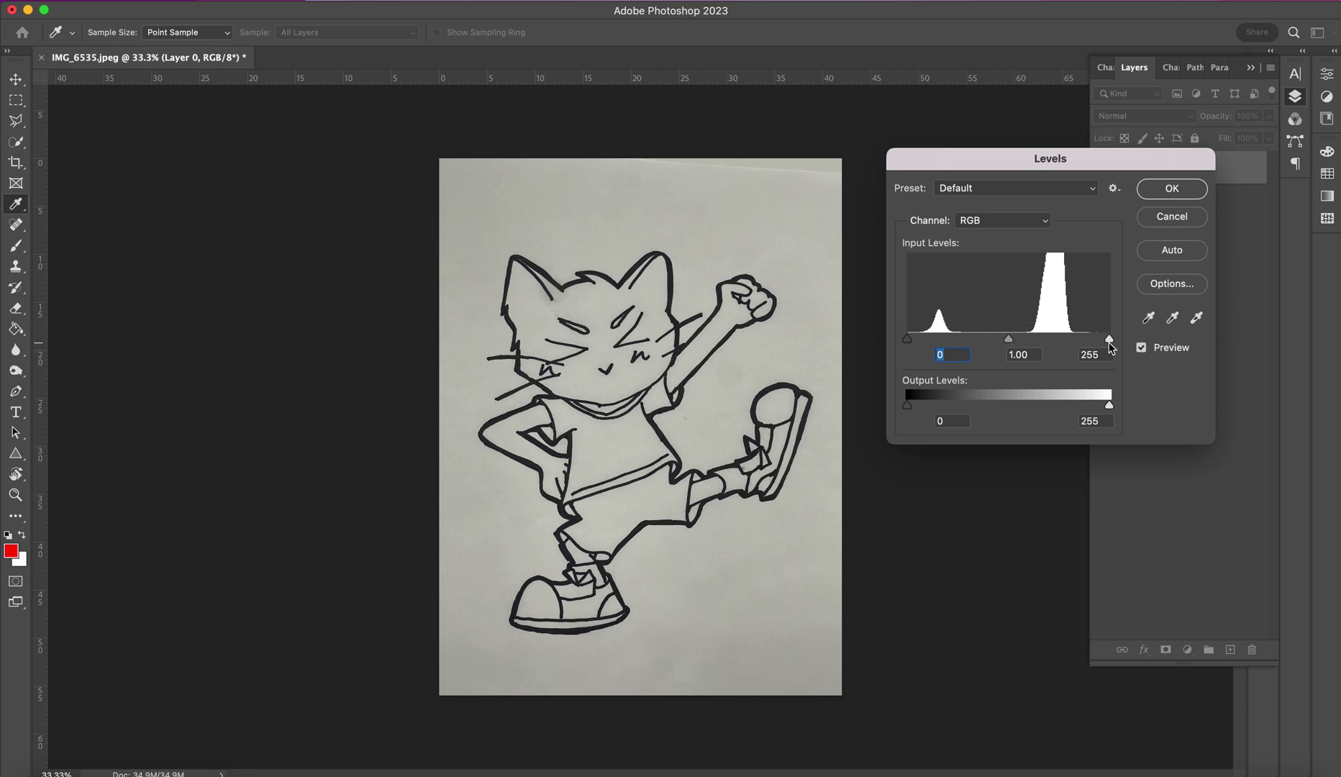
mouse_move(1110, 339)
left_mouse_down()
mouse_move(912, 341)
mouse_move(1119, 346)
mouse_move(1045, 353)
left_mouse_up()
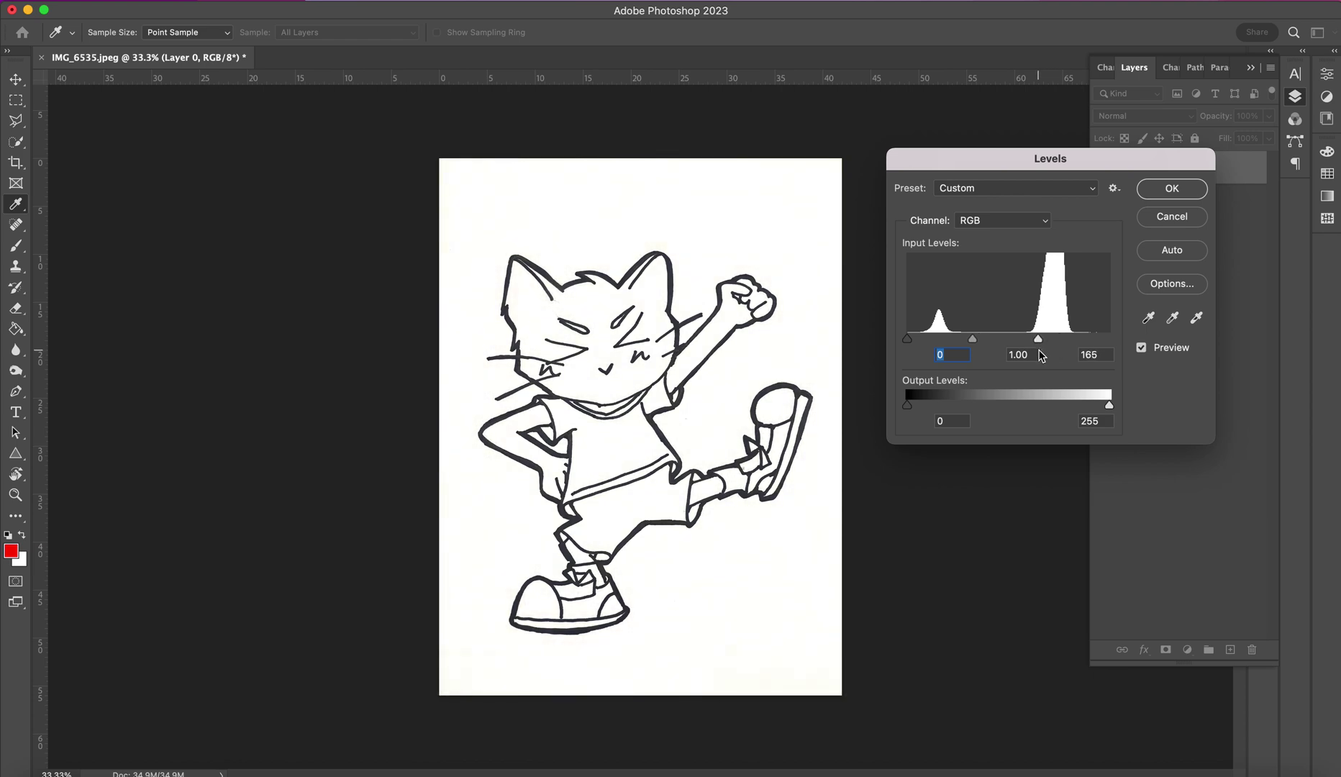
left_click(1040, 353)
left_click_drag(907, 339, 954, 340)
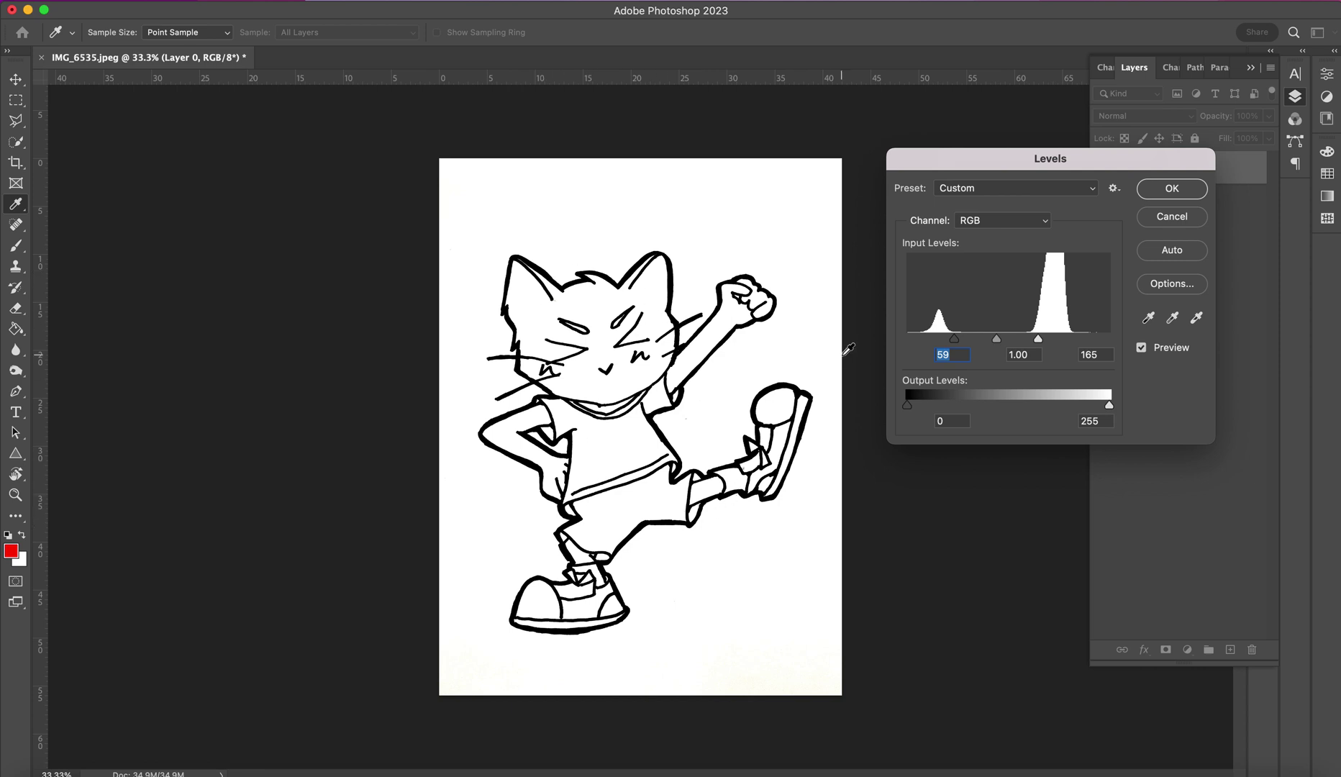
mouse_move(954, 340)
left_mouse_down()
mouse_move(893, 347)
mouse_move(1069, 339)
mouse_move(931, 346)
mouse_move(1035, 338)
mouse_move(978, 353)
mouse_move(958, 337)
mouse_move(902, 355)
mouse_move(958, 343)
left_mouse_up()
left_click(1172, 189)
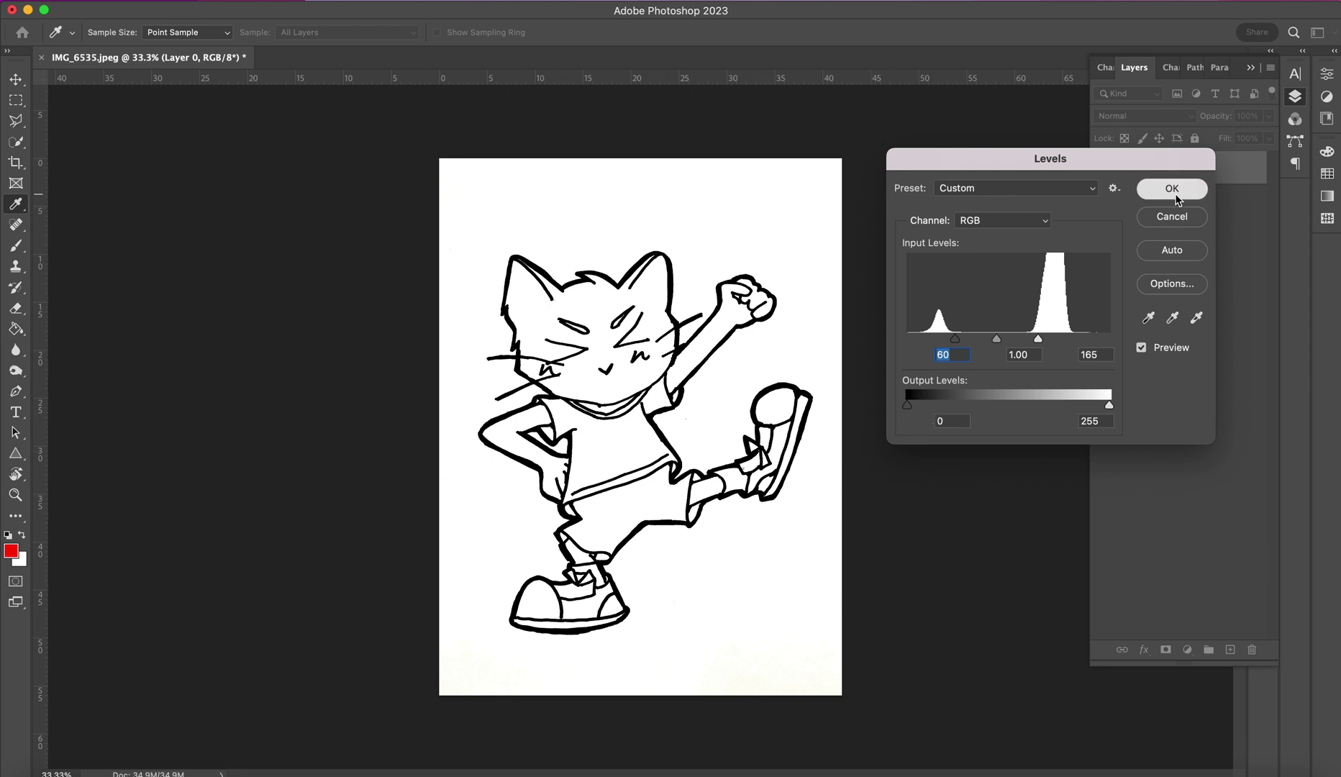
key("v")
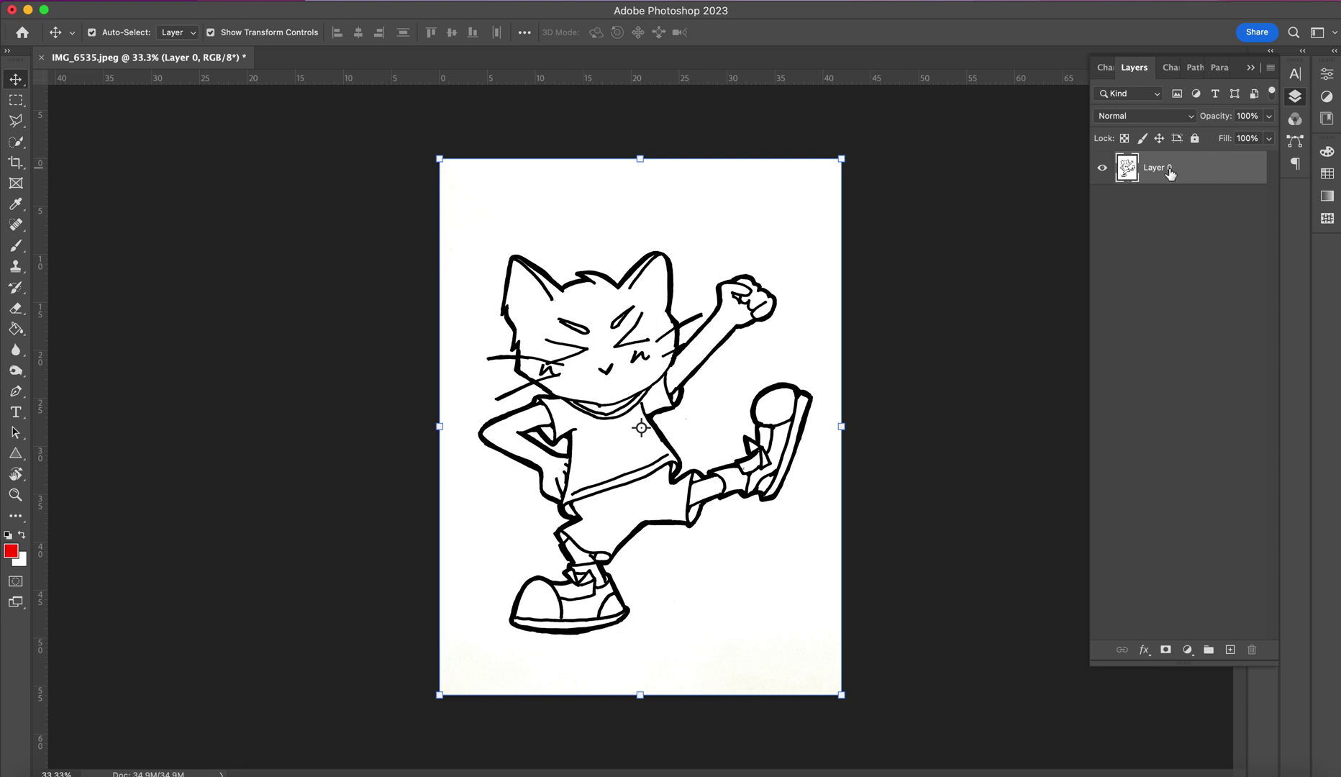
Lock the line-art layer and add a new layer above it with the Multiply blend mode.
left_click(1194, 139)
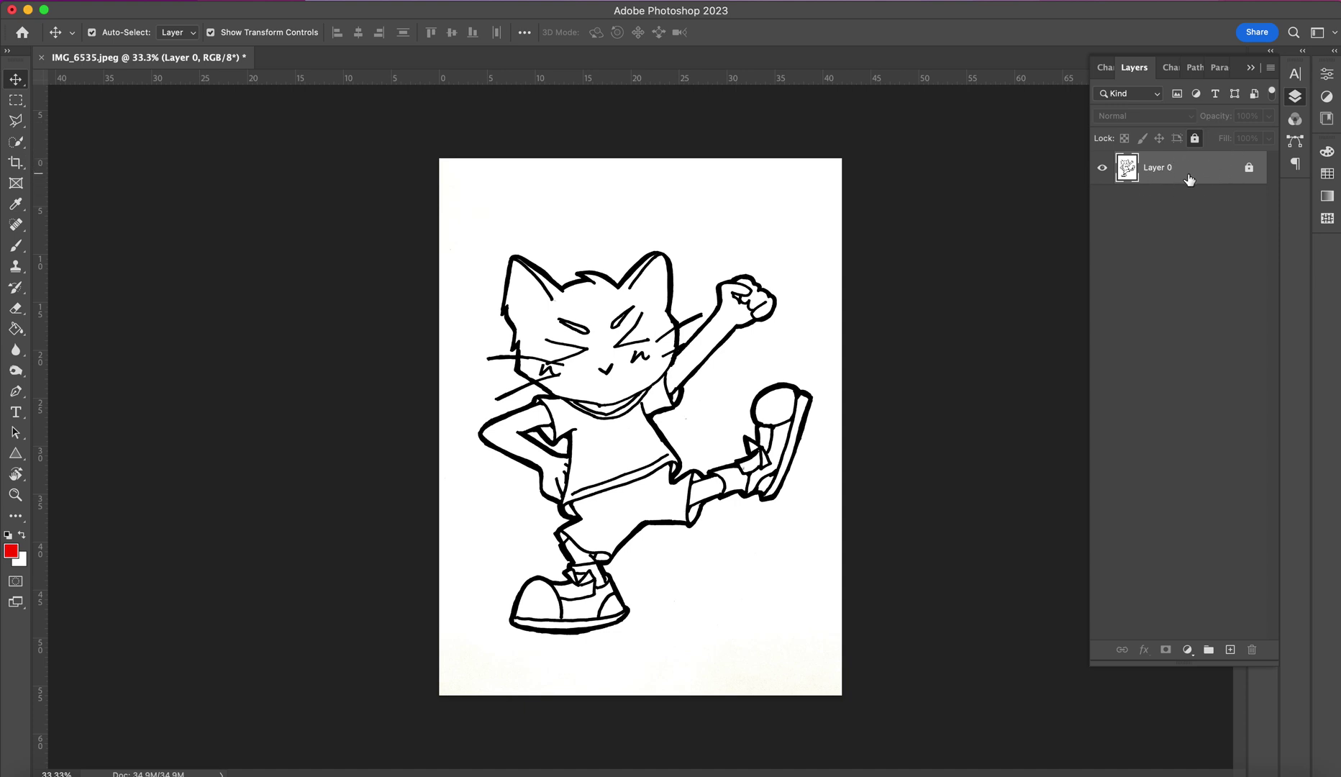
left_click(1230, 651)
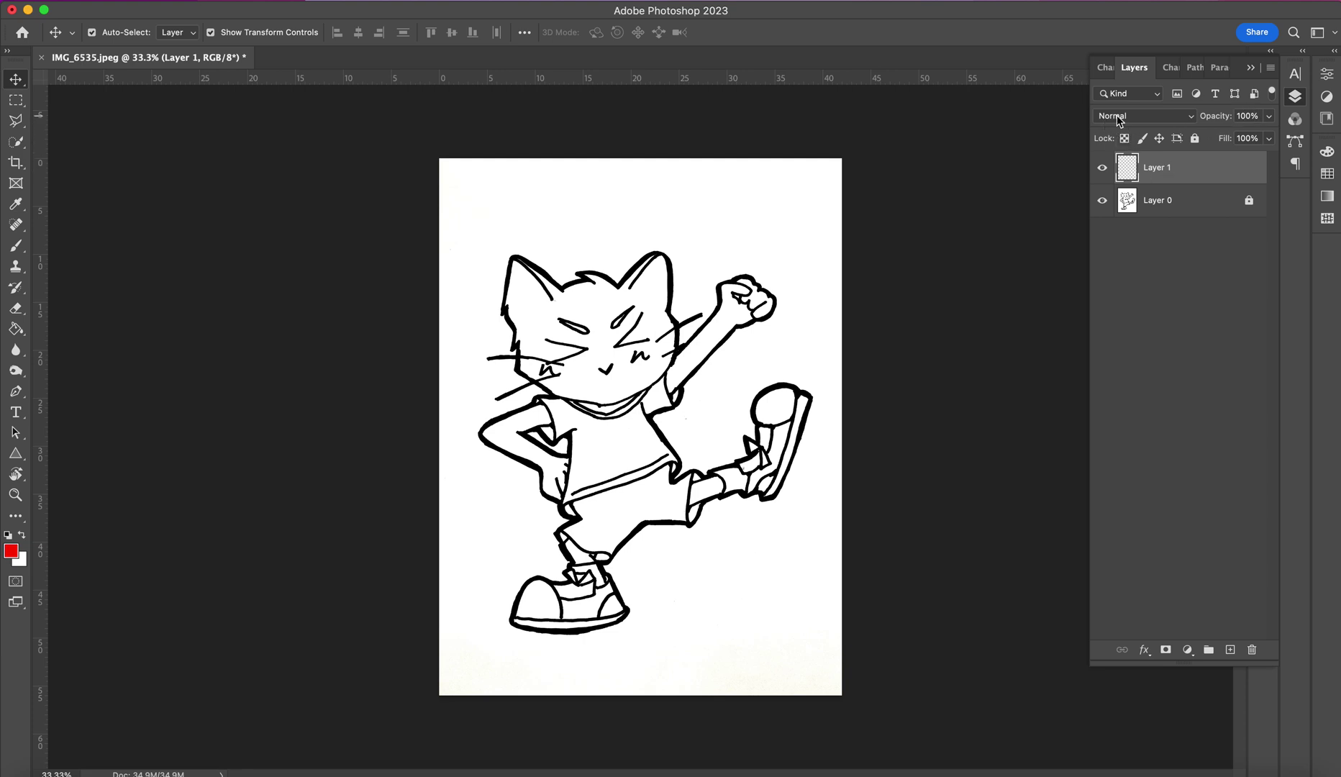
left_click(1191, 117)
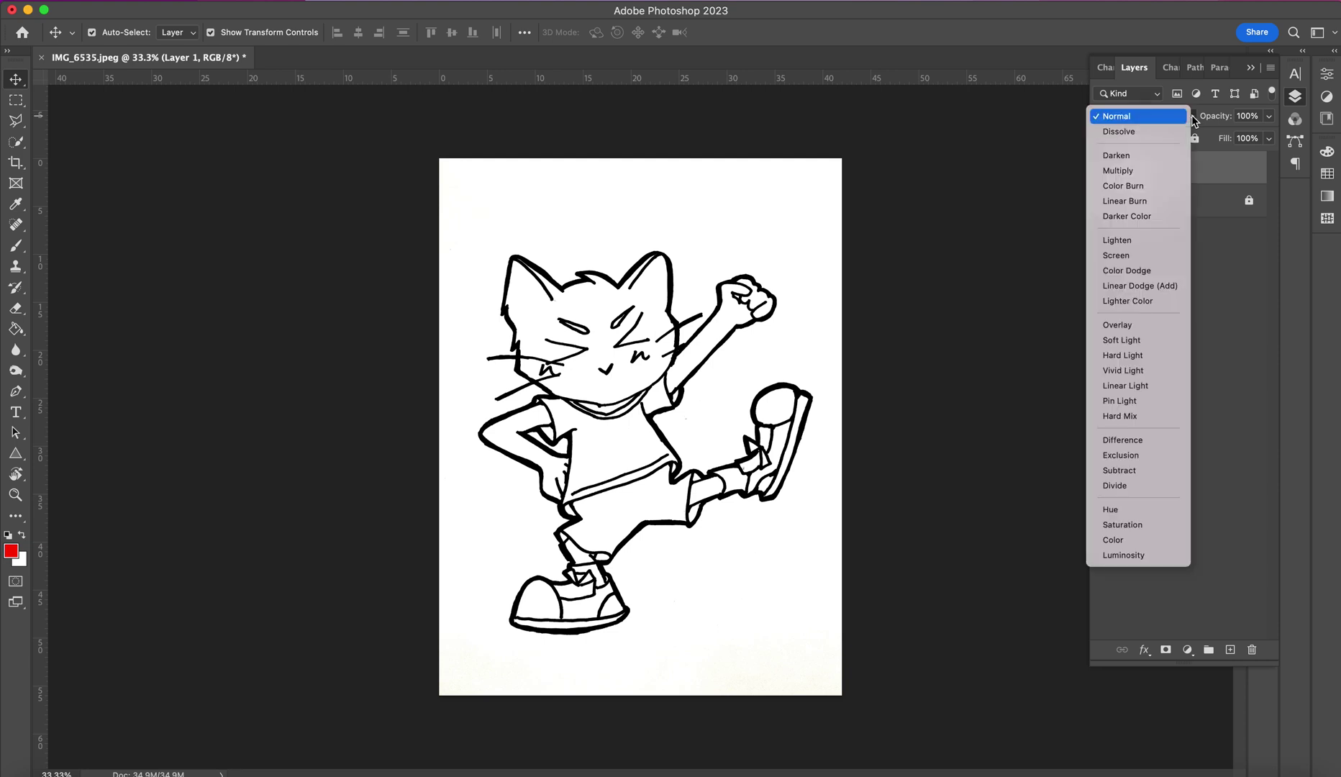
left_click(1159, 171)
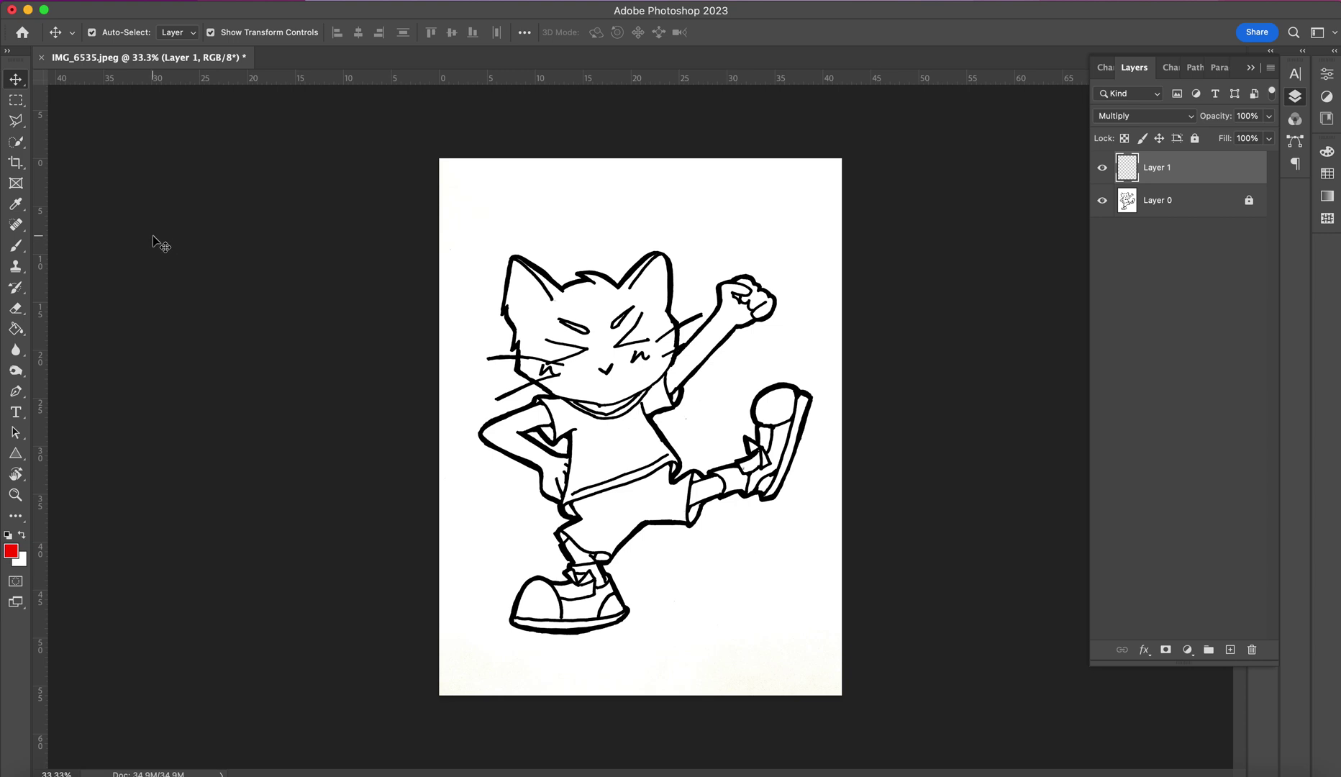
Set up a Hard Round brush with a size of 124 px and a hardness of 100%.
key("b")
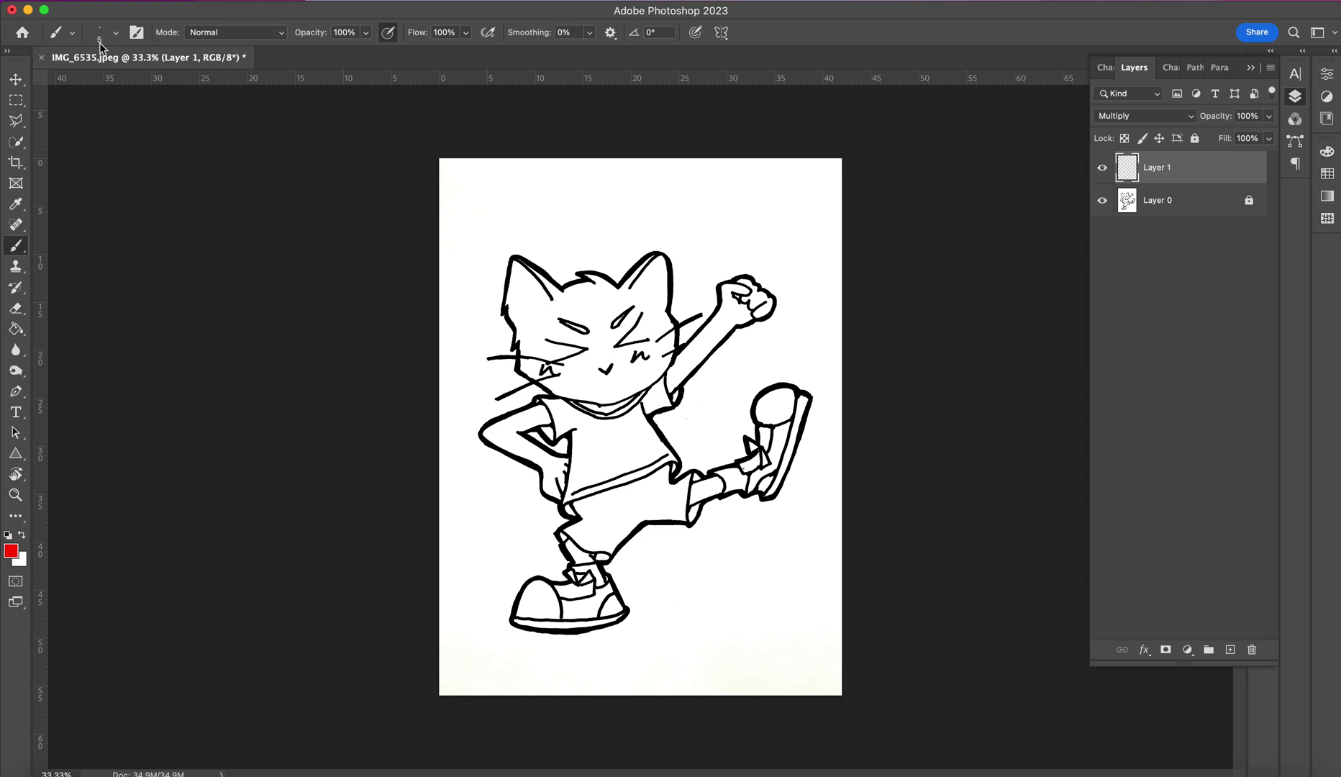
key("bracketright")
key("bracketright")
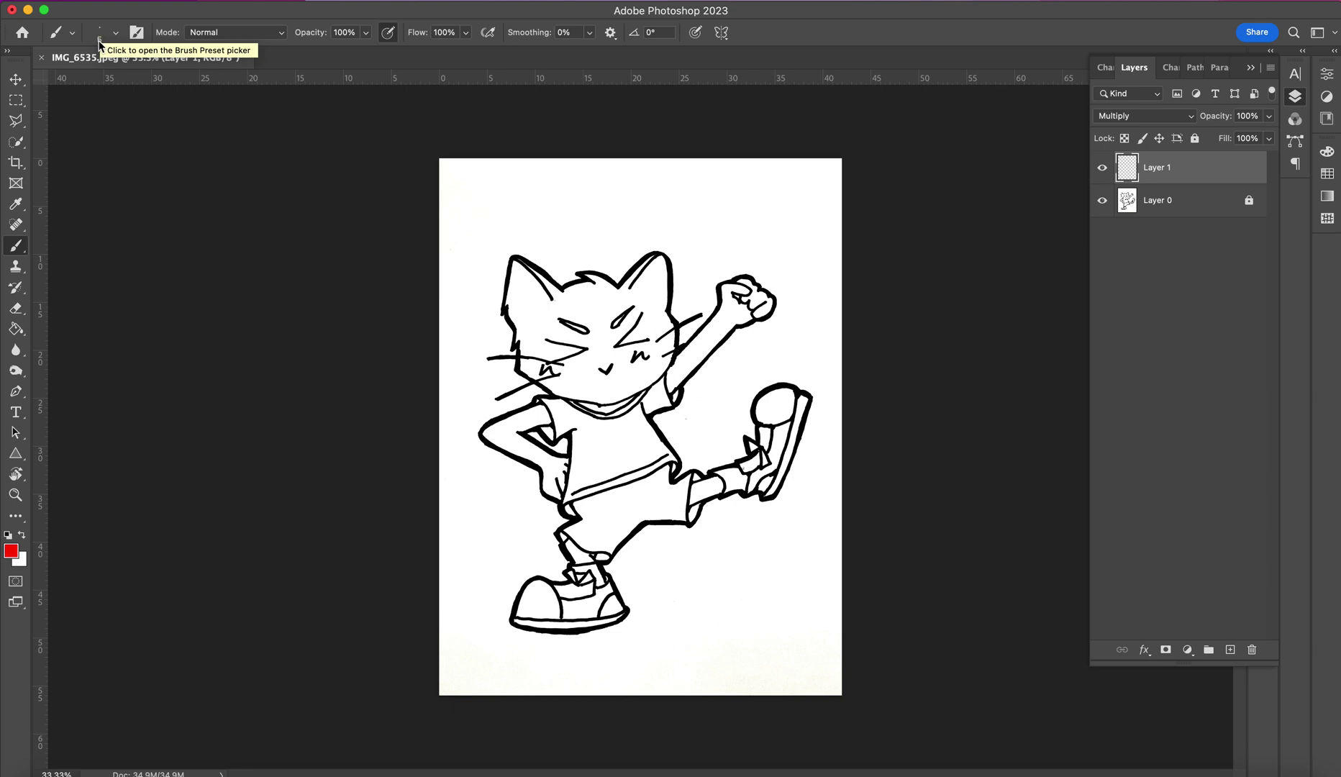
left_click(115, 33)
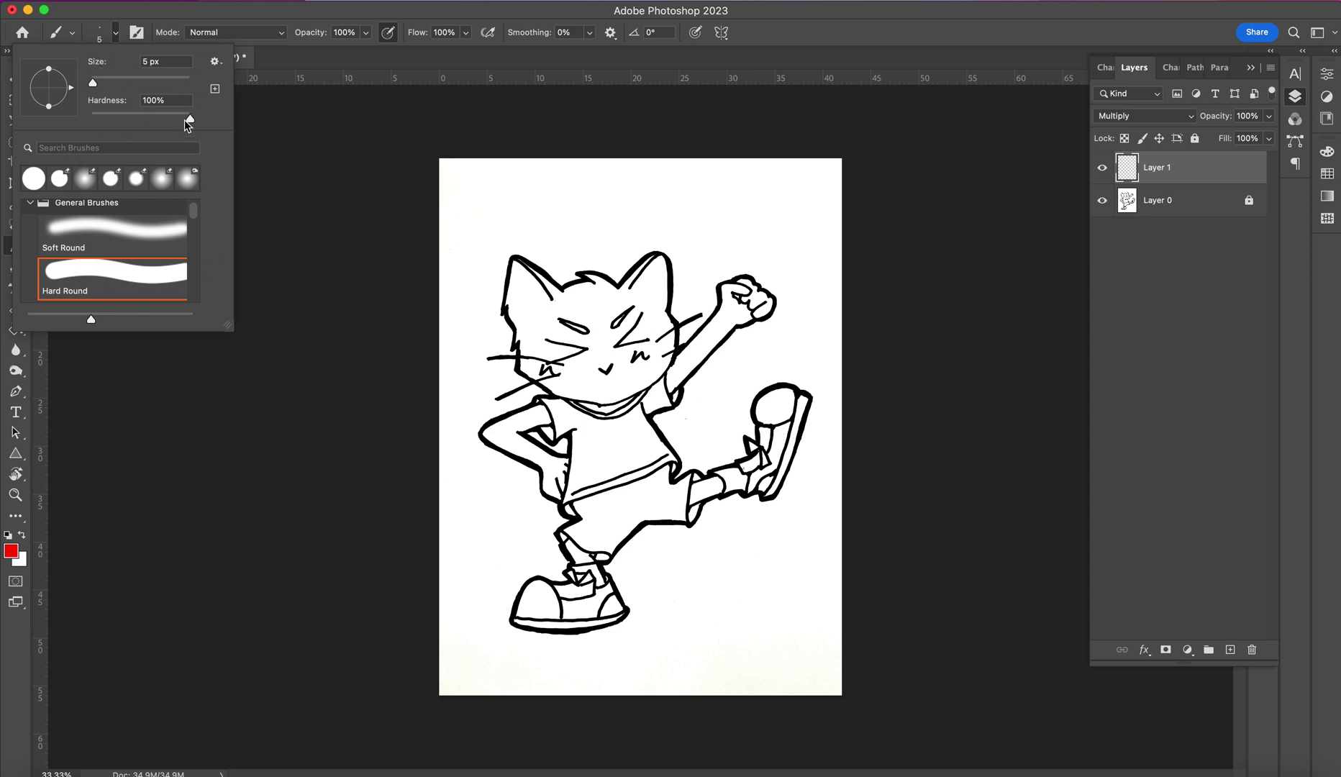
left_click_drag(190, 119, 210, 119)
left_click_drag(108, 81, 128, 76)
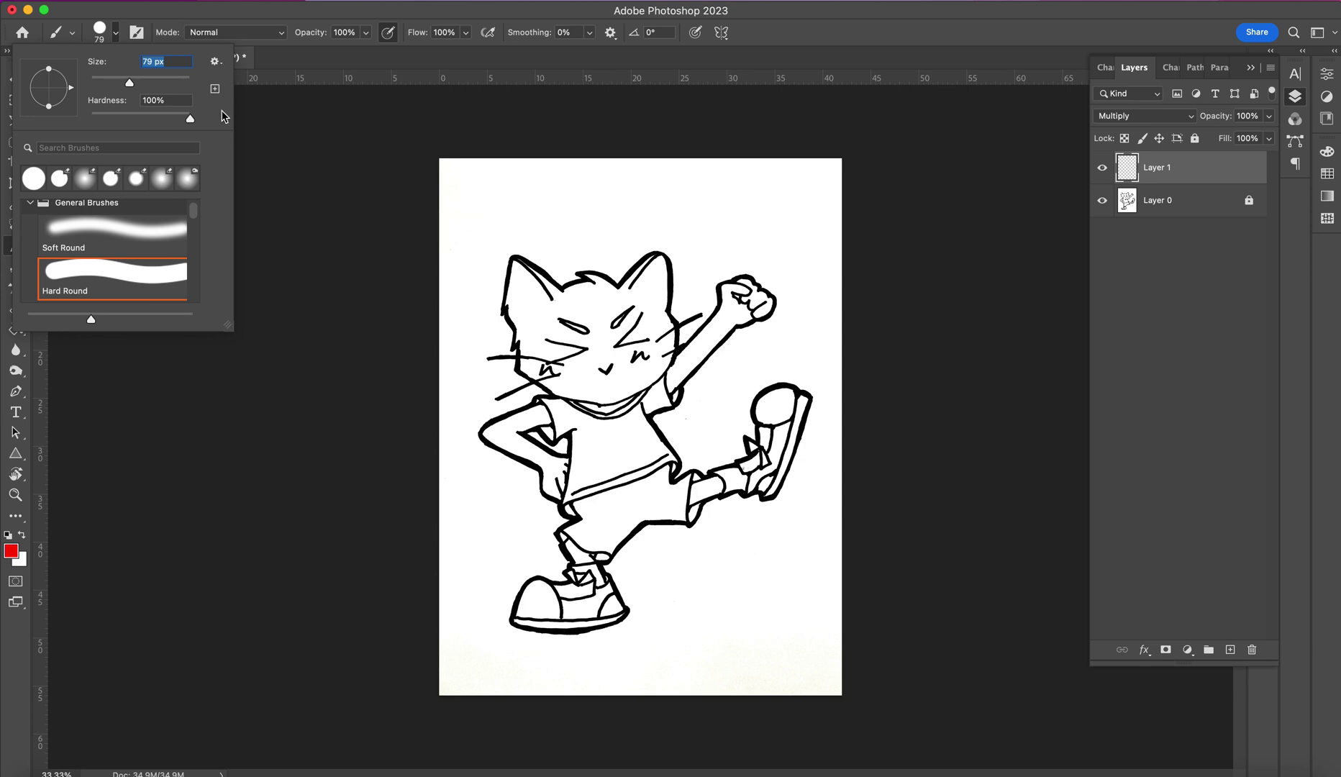
left_click_drag(151, 84, 170, 82)
left_click_drag(179, 85, 146, 84)
key("Return")
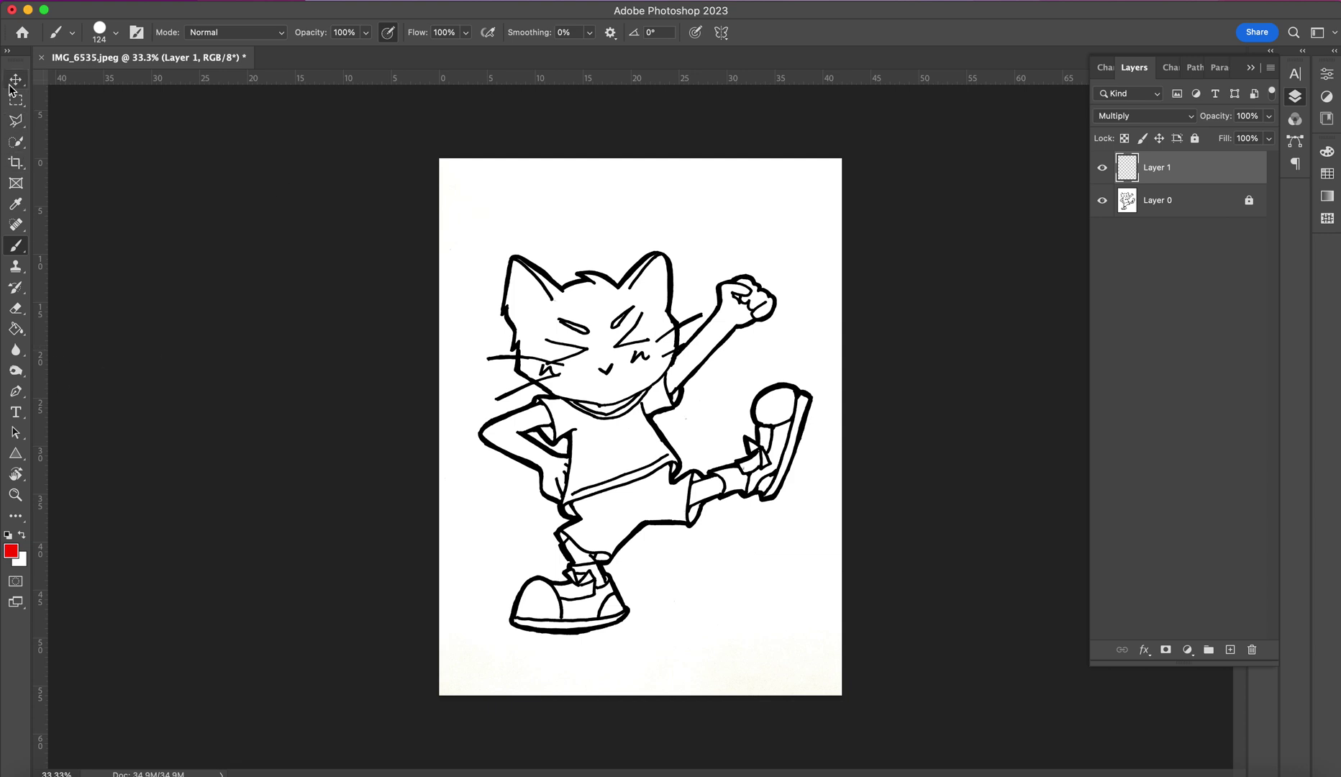
Reset the painting colours to their defaults and open the foreground Color Picker clear of the drawing.
left_click(15, 516)
key("d")
left_click(10, 553)
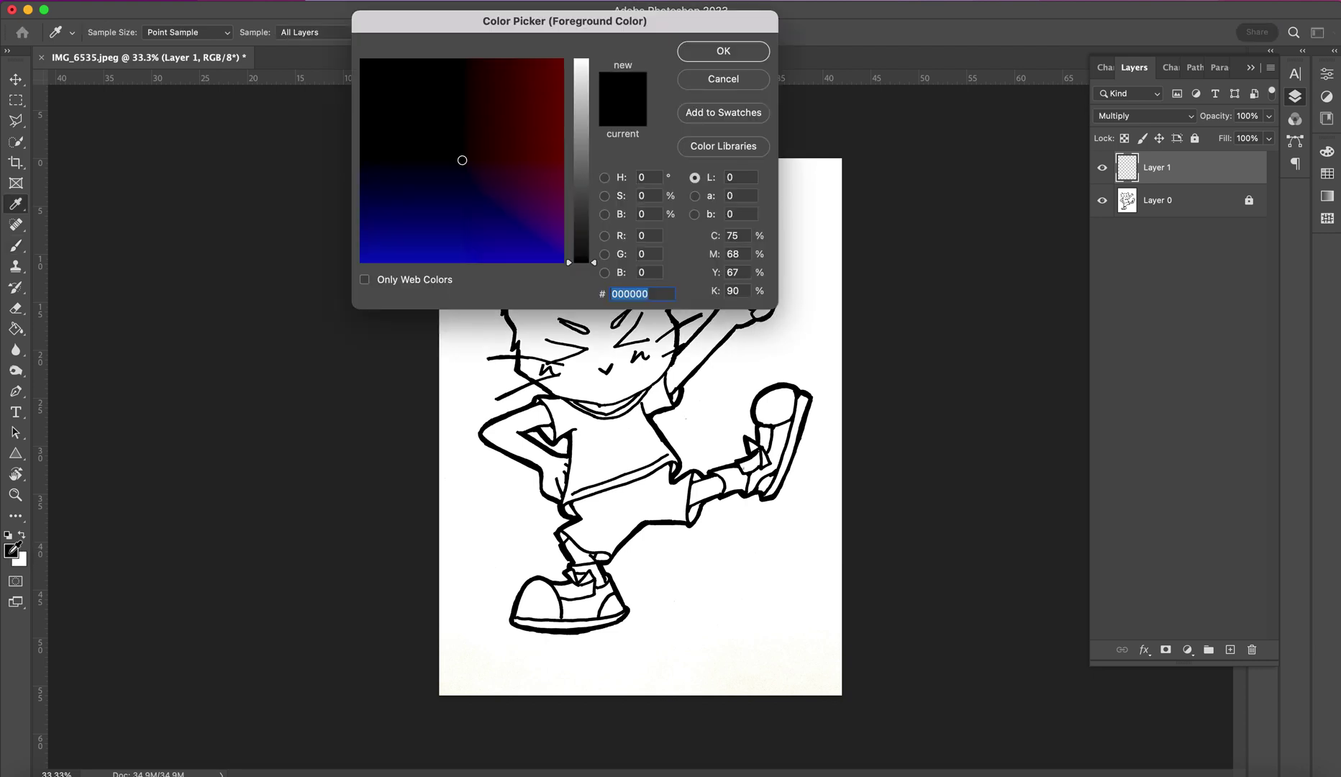
mouse_move(415, 28)
left_mouse_down()
mouse_move(136, 178)
mouse_move(128, 167)
left_mouse_up()
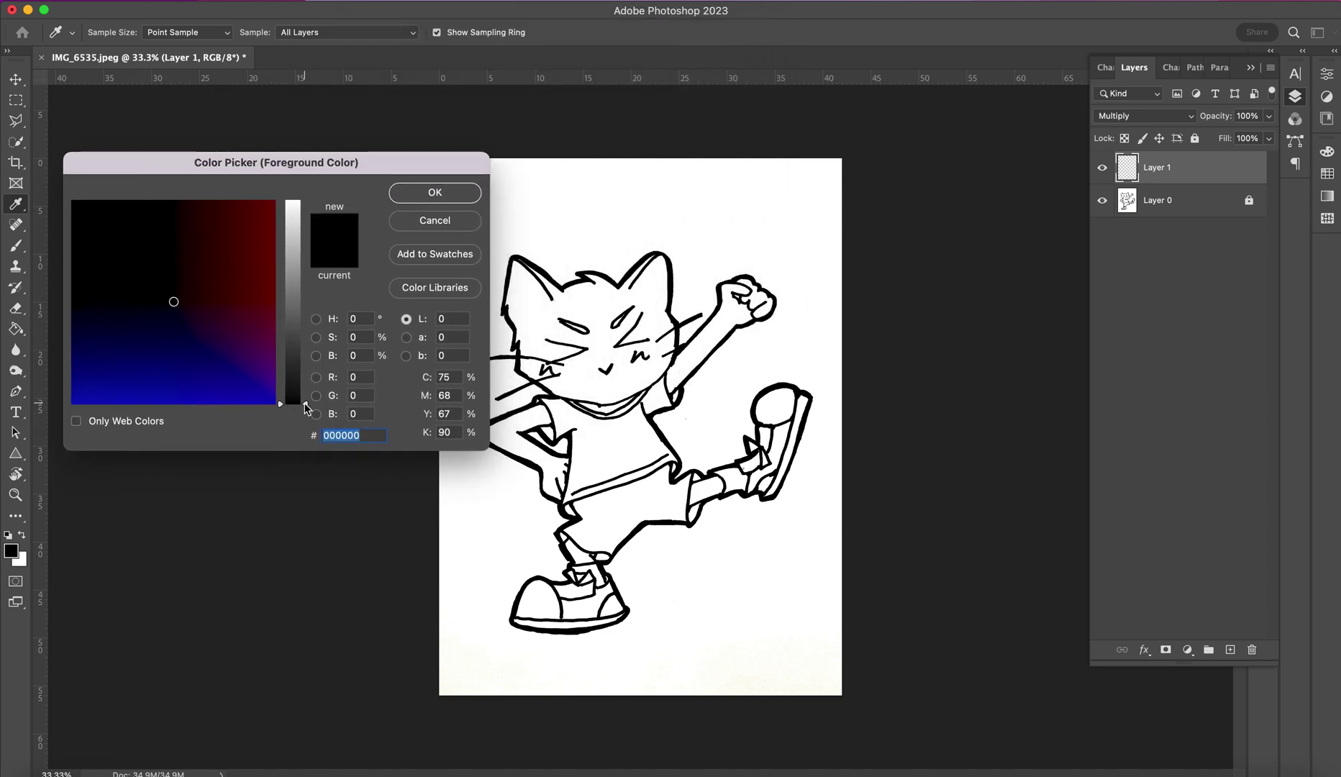
Try out green and pink hues at different lightness values for the foreground colour.
mouse_move(308, 407)
left_mouse_down()
mouse_move(284, 264)
mouse_move(282, 284)
mouse_move(290, 193)
mouse_move(286, 246)
mouse_move(286, 233)
left_mouse_up()
left_click(194, 220)
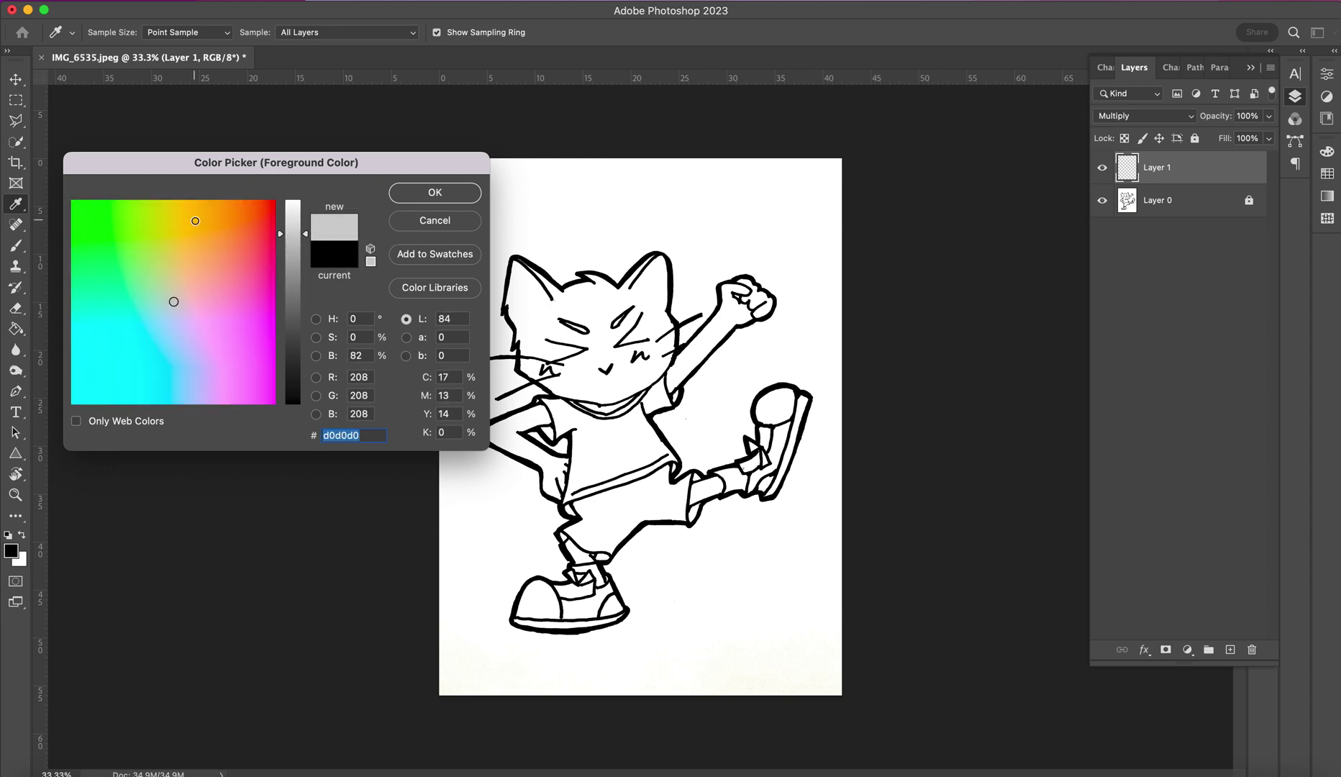
left_click(122, 220)
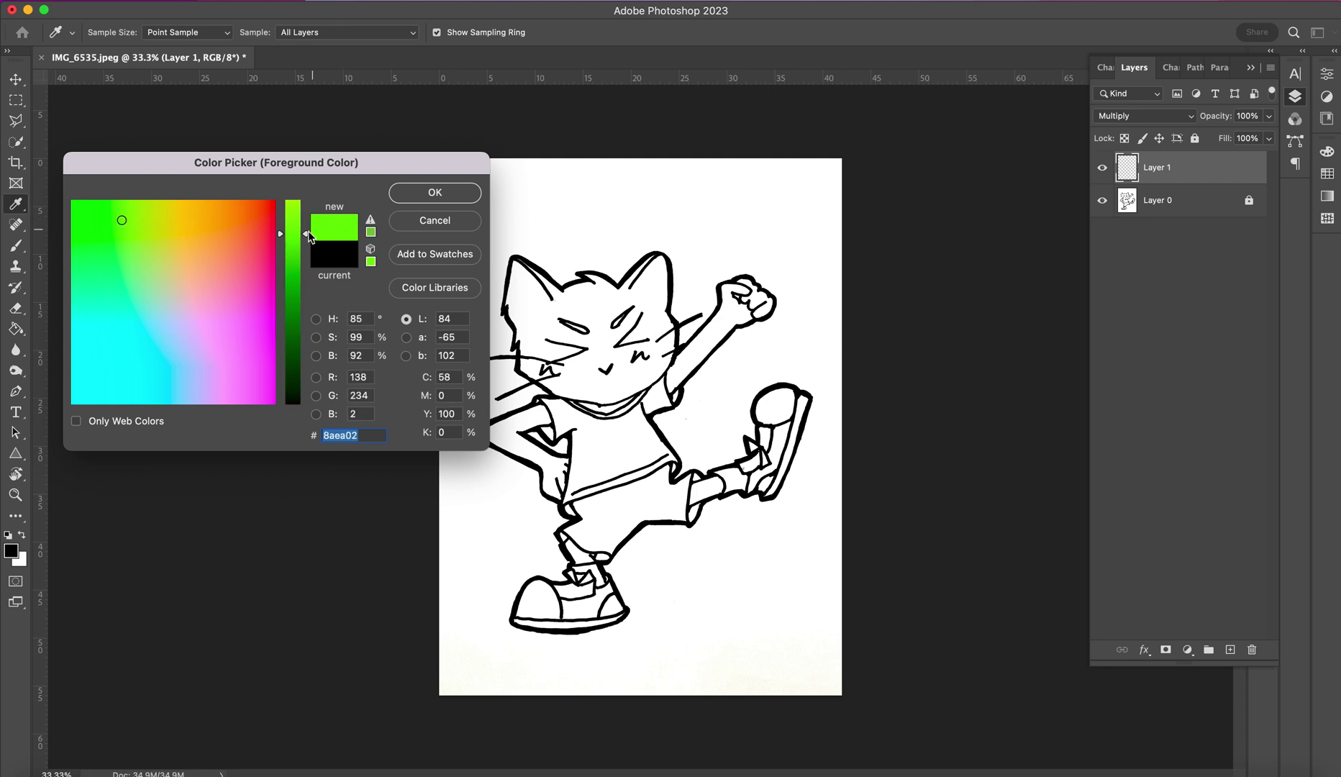
mouse_move(306, 235)
left_mouse_down()
mouse_move(294, 353)
mouse_move(305, 195)
mouse_move(294, 239)
left_mouse_up()
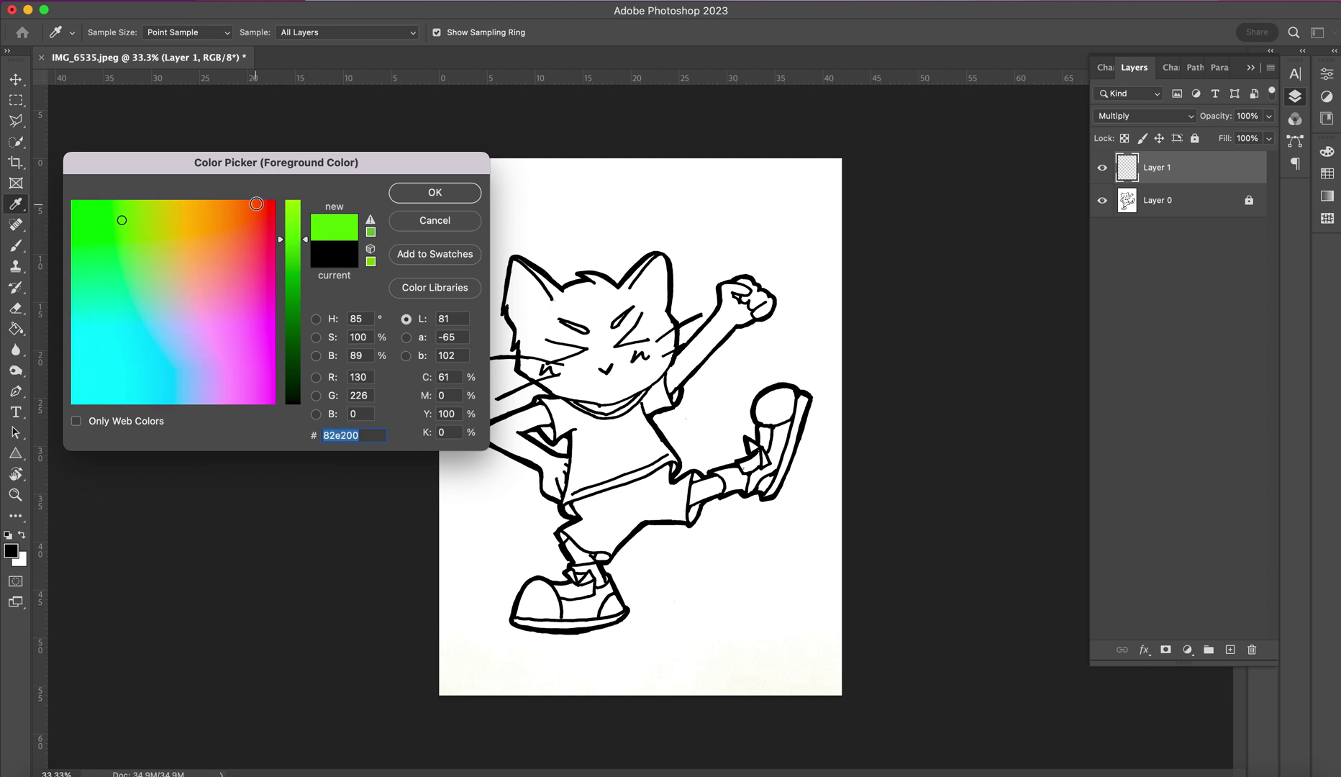
left_click(207, 226)
left_click(269, 234)
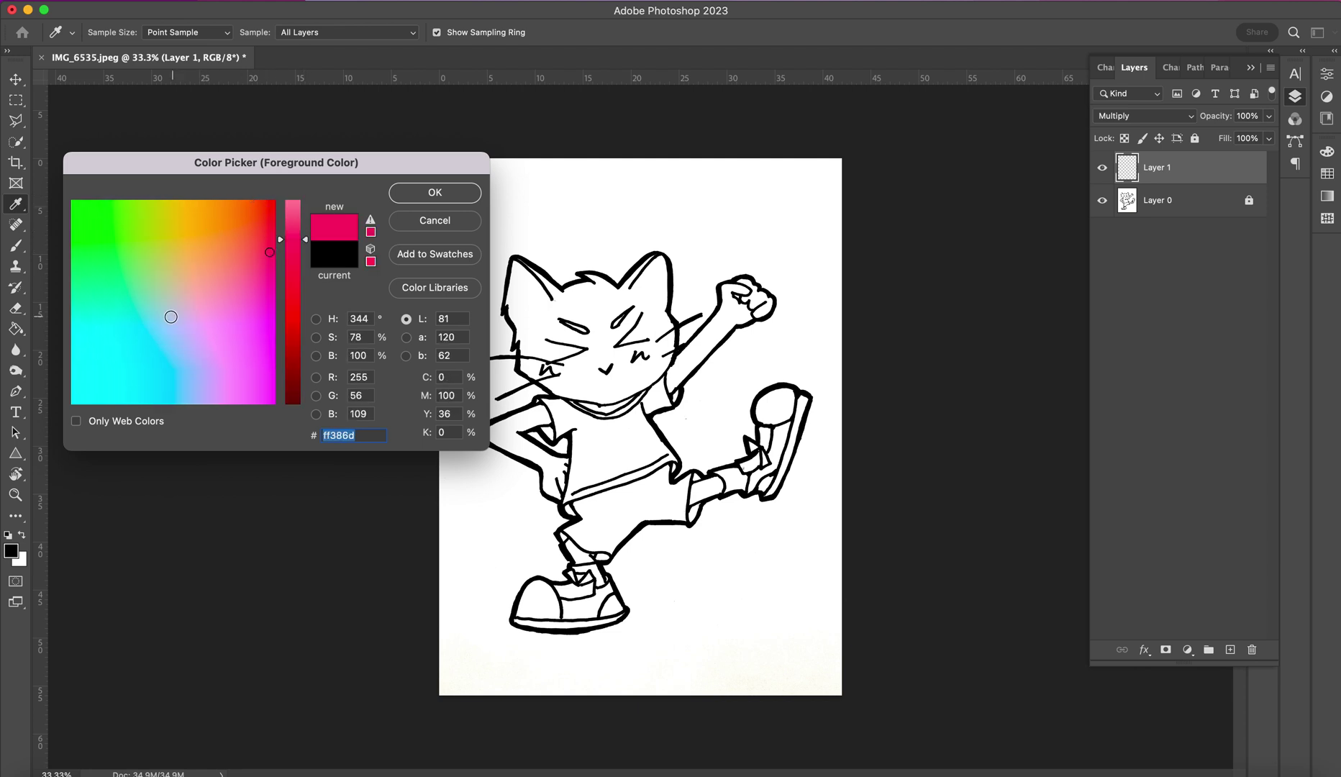
left_click(171, 317)
Set the foreground colour to green 95c600 and return to the Brush tool.
left_click(138, 212)
left_click(140, 211)
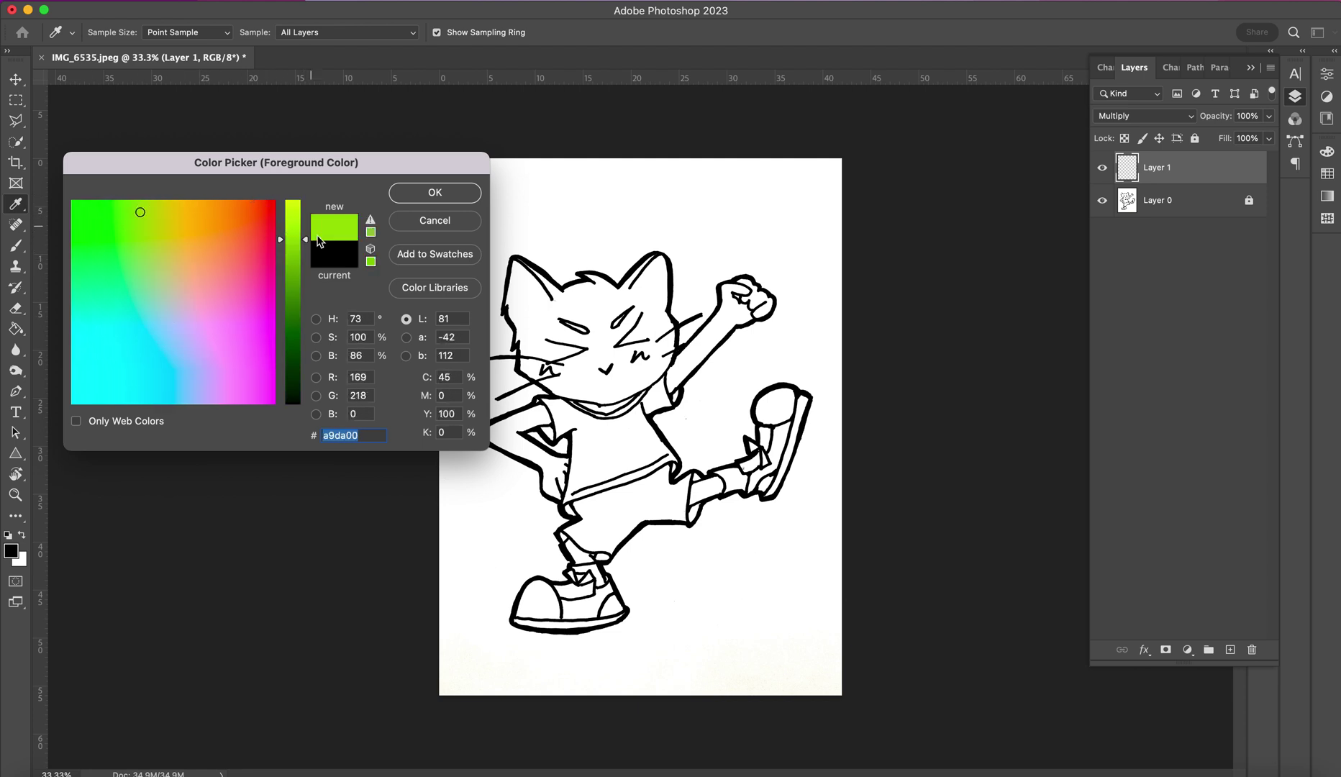
left_click_drag(317, 237, 314, 245)
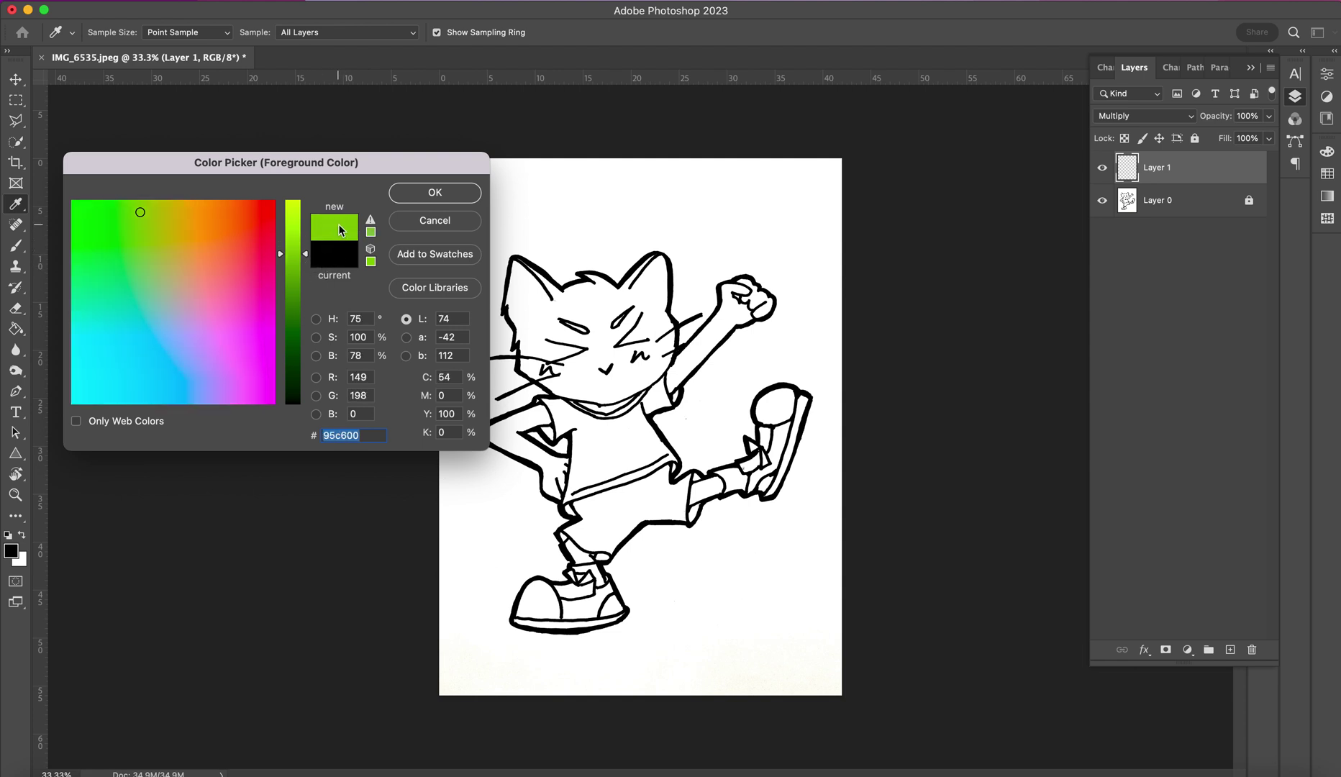
left_click(407, 196)
key("b")
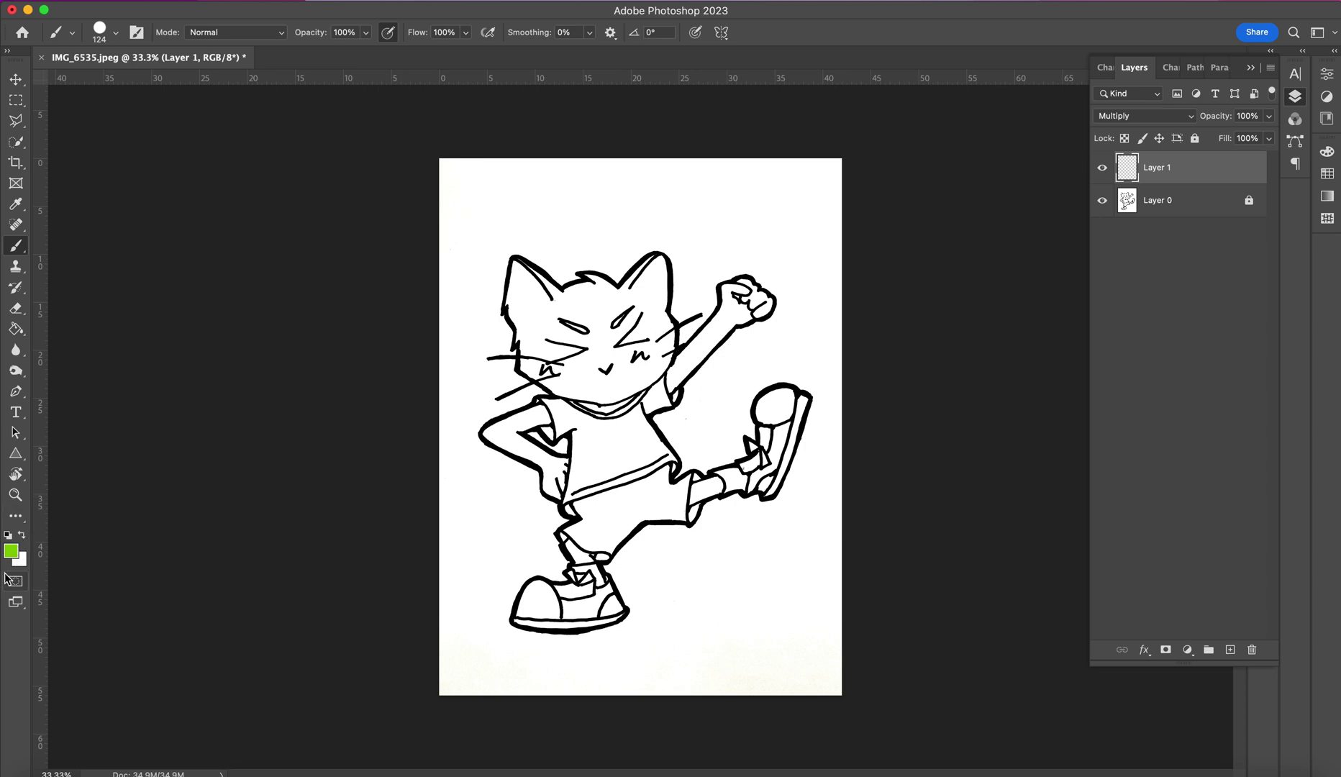
Scribble loose green test strokes over the cat's head and raised fist on the Multiply layer.
mouse_move(529, 176)
left_mouse_down()
mouse_move(503, 236)
mouse_move(568, 225)
mouse_move(520, 274)
mouse_move(572, 284)
mouse_move(557, 324)
mouse_move(640, 288)
mouse_move(612, 300)
mouse_move(640, 352)
mouse_move(663, 238)
mouse_move(535, 246)
mouse_move(648, 205)
mouse_move(521, 254)
mouse_move(485, 308)
mouse_move(457, 305)
mouse_move(442, 259)
mouse_move(554, 183)
left_mouse_up()
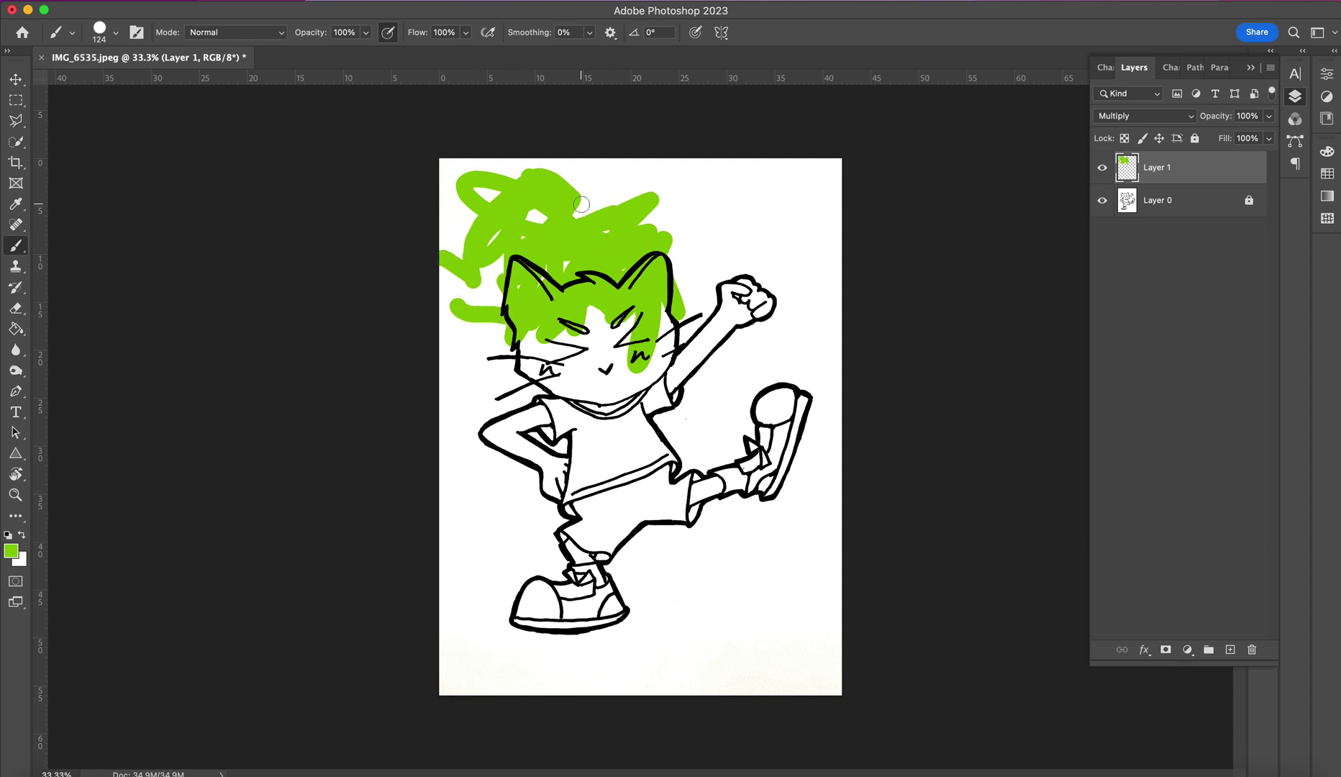
left_click(845, 349)
mouse_move(796, 322)
left_mouse_down()
mouse_move(681, 260)
mouse_move(730, 411)
left_mouse_up()
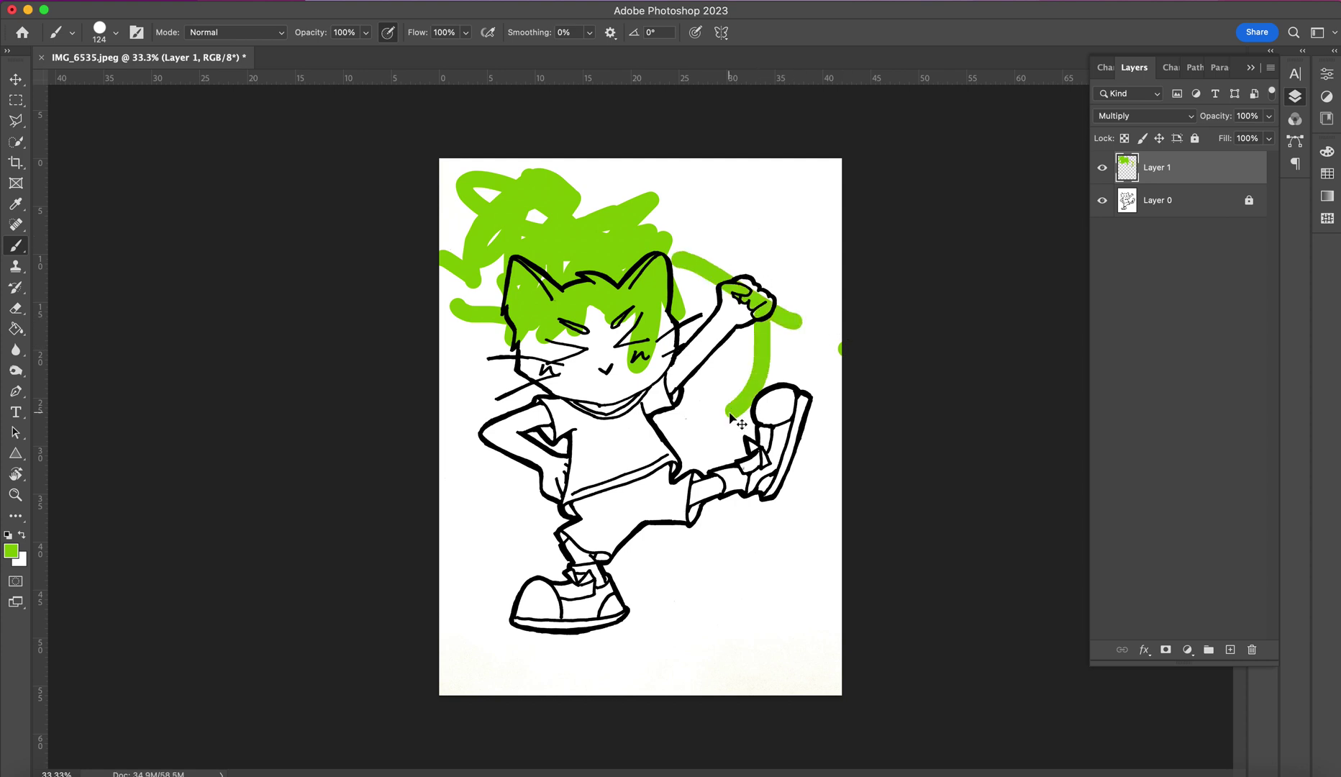
Undo all the green test strokes on the Multiply layer.
key("super+z")
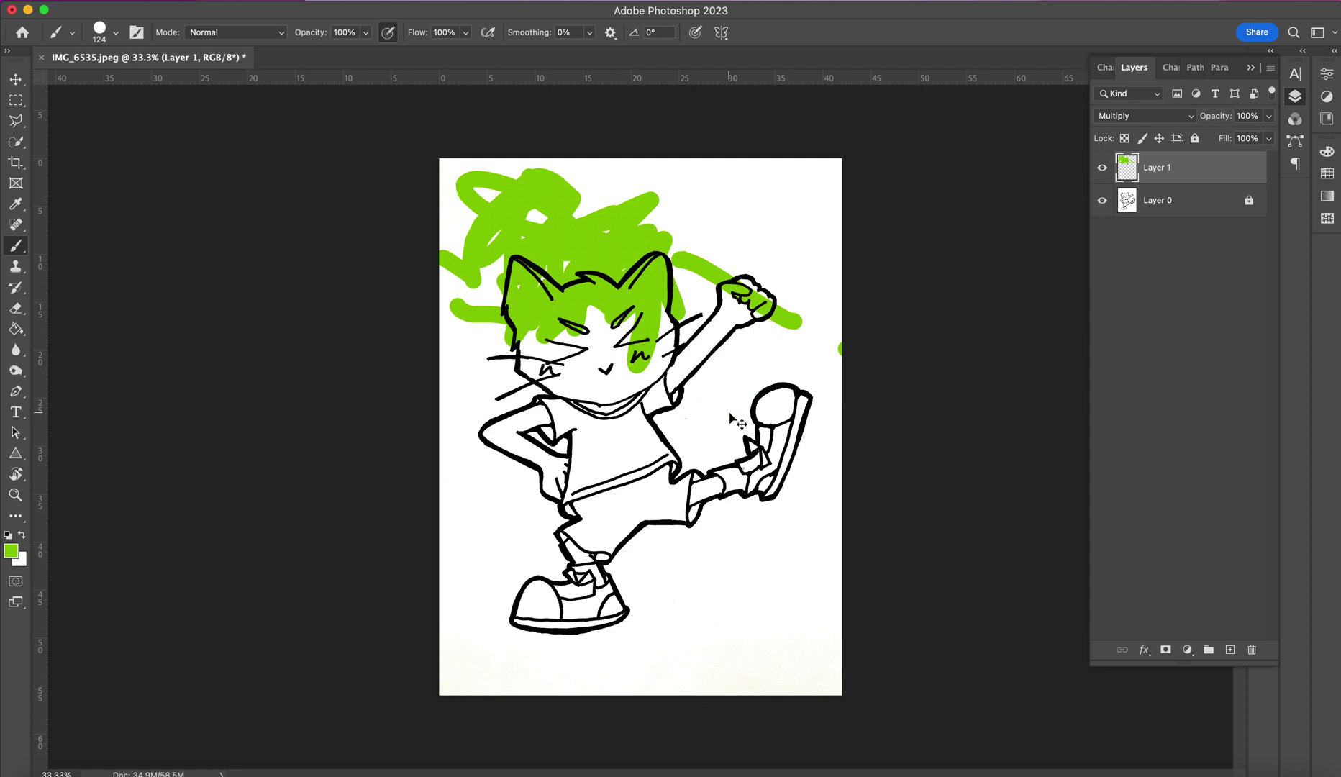
key("super+z")
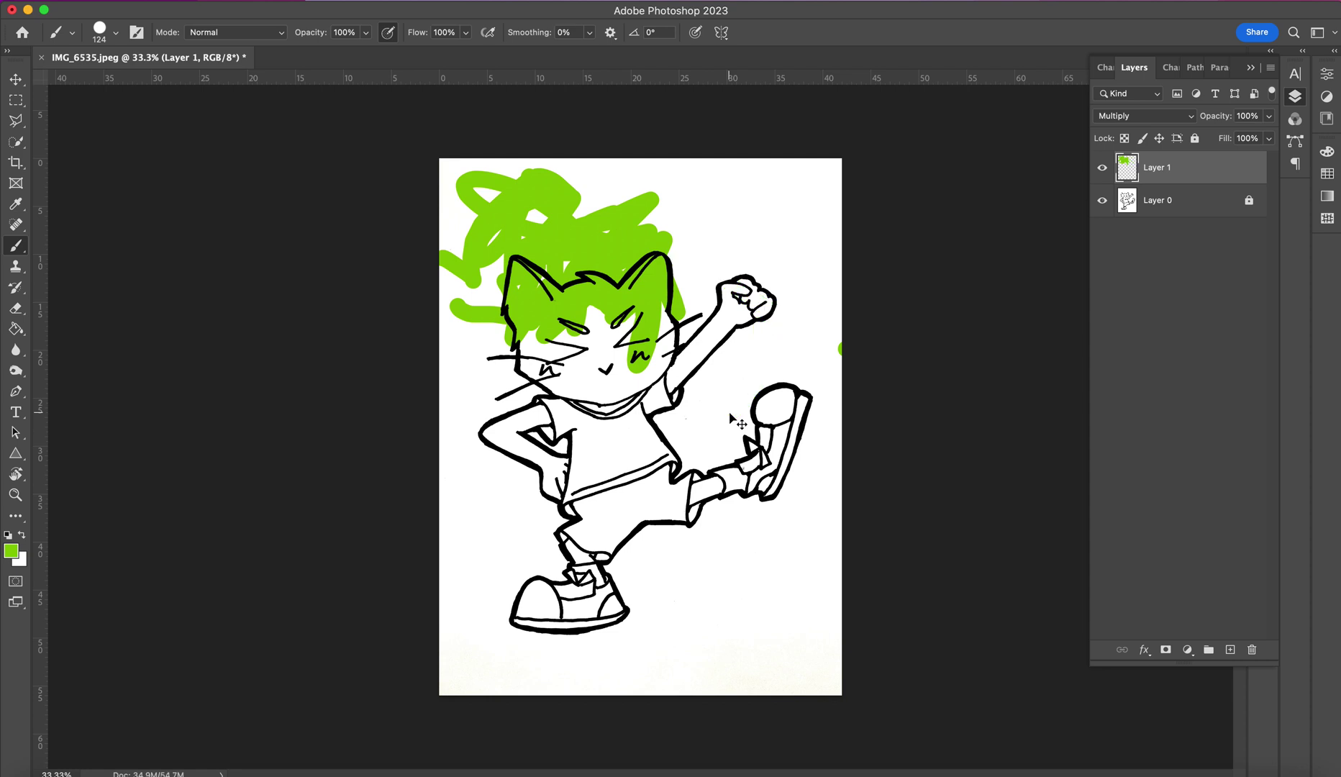
key("super+z")
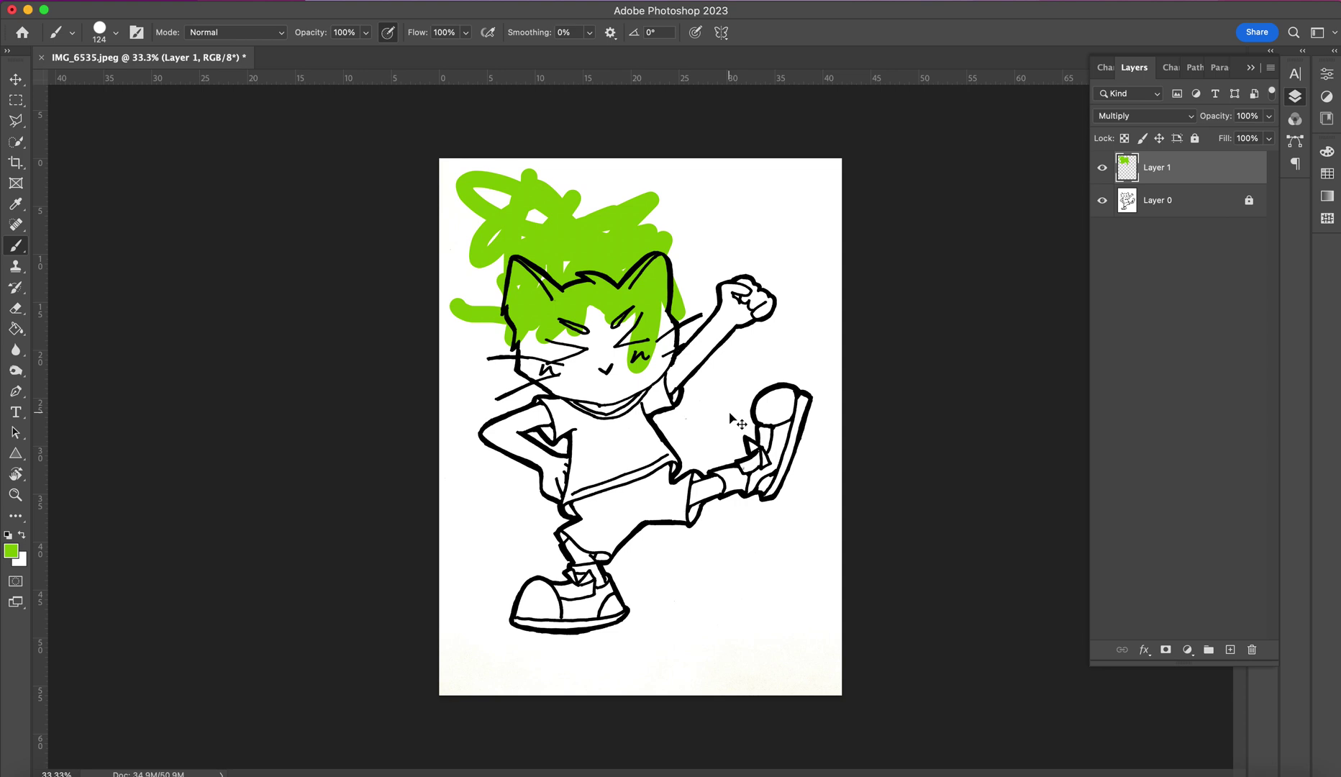
key("super+z")
key("super+z")
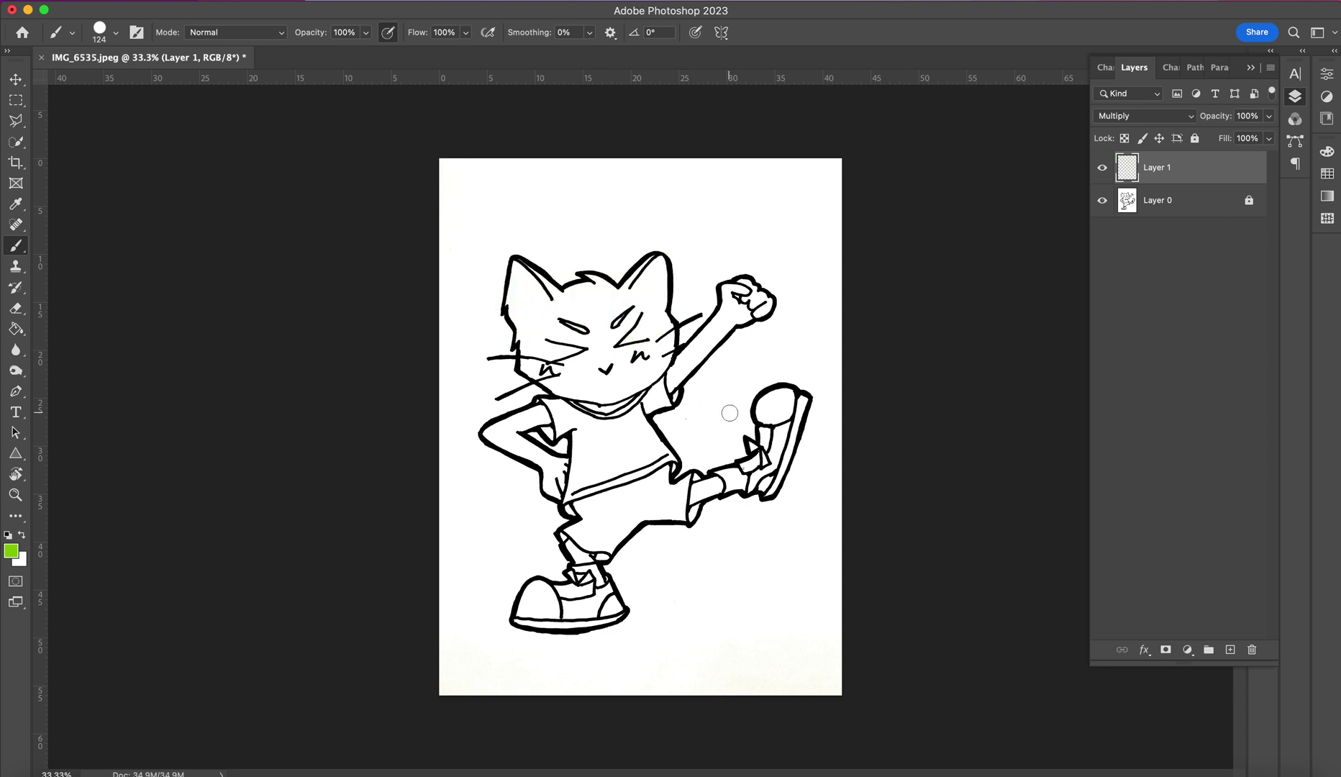
Paint the left ear, forehead and eye area green, undoing the strokes that run over the cheek outline.
mouse_move(577, 298)
left_mouse_down()
mouse_move(516, 266)
mouse_move(524, 334)
mouse_move(530, 286)
mouse_move(533, 317)
mouse_move(538, 293)
mouse_move(566, 309)
mouse_move(539, 312)
mouse_move(575, 304)
mouse_move(584, 318)
mouse_move(558, 308)
mouse_move(600, 308)
mouse_move(589, 300)
mouse_move(602, 296)
mouse_move(589, 281)
mouse_move(564, 329)
mouse_move(544, 321)
mouse_move(582, 342)
mouse_move(525, 339)
mouse_move(546, 383)
mouse_move(538, 354)
mouse_move(504, 372)
left_mouse_up()
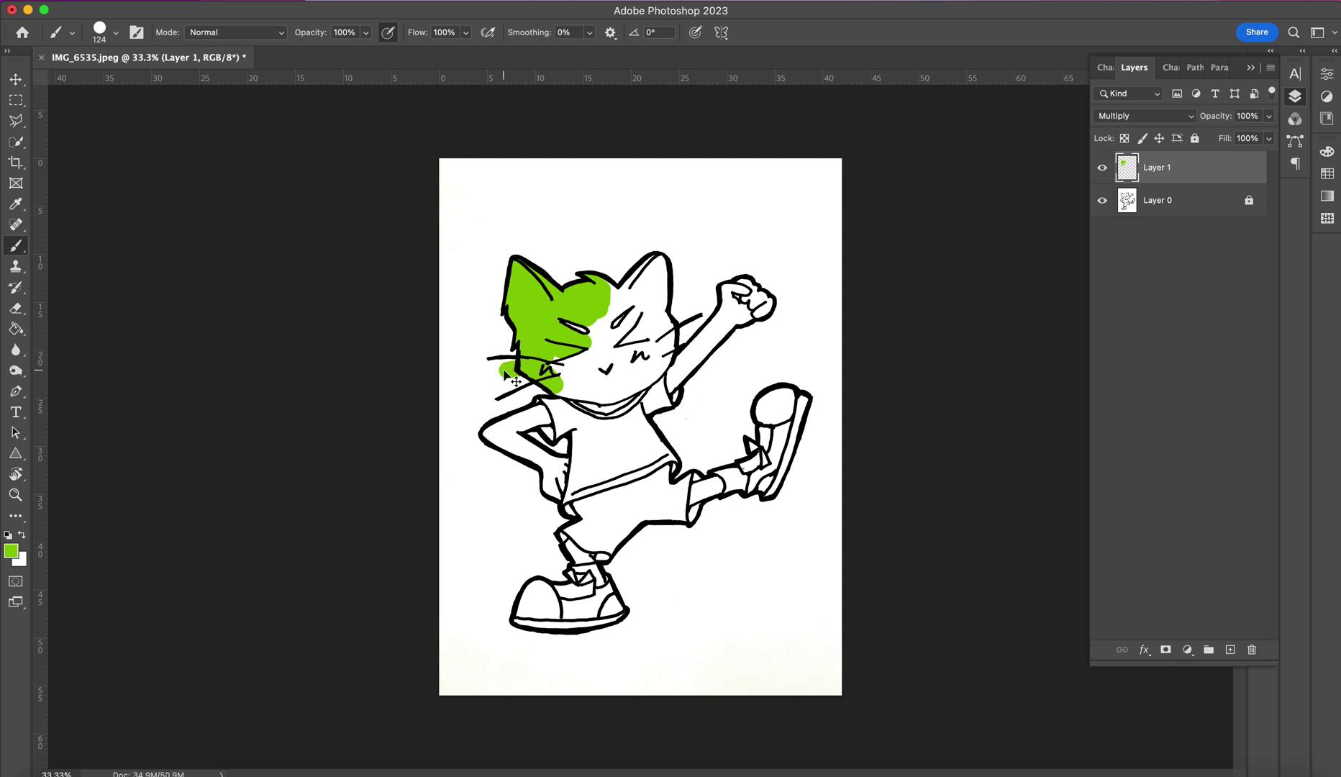
key("super+z")
key("super+z")
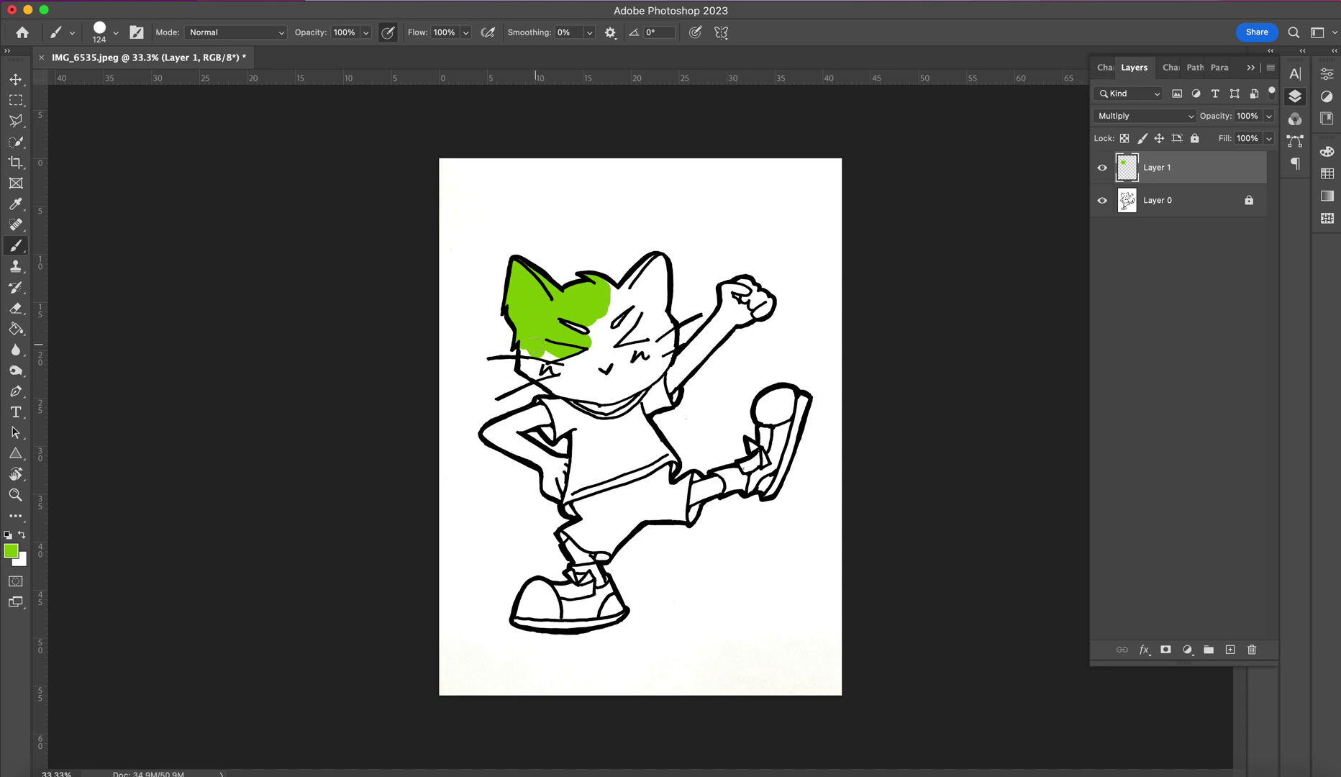
Paint the left cheek green with a stroke running past the outline, undoing and redoing it once.
mouse_move(533, 353)
left_mouse_down()
mouse_move(564, 383)
mouse_move(549, 352)
mouse_move(564, 391)
mouse_move(514, 379)
left_mouse_up()
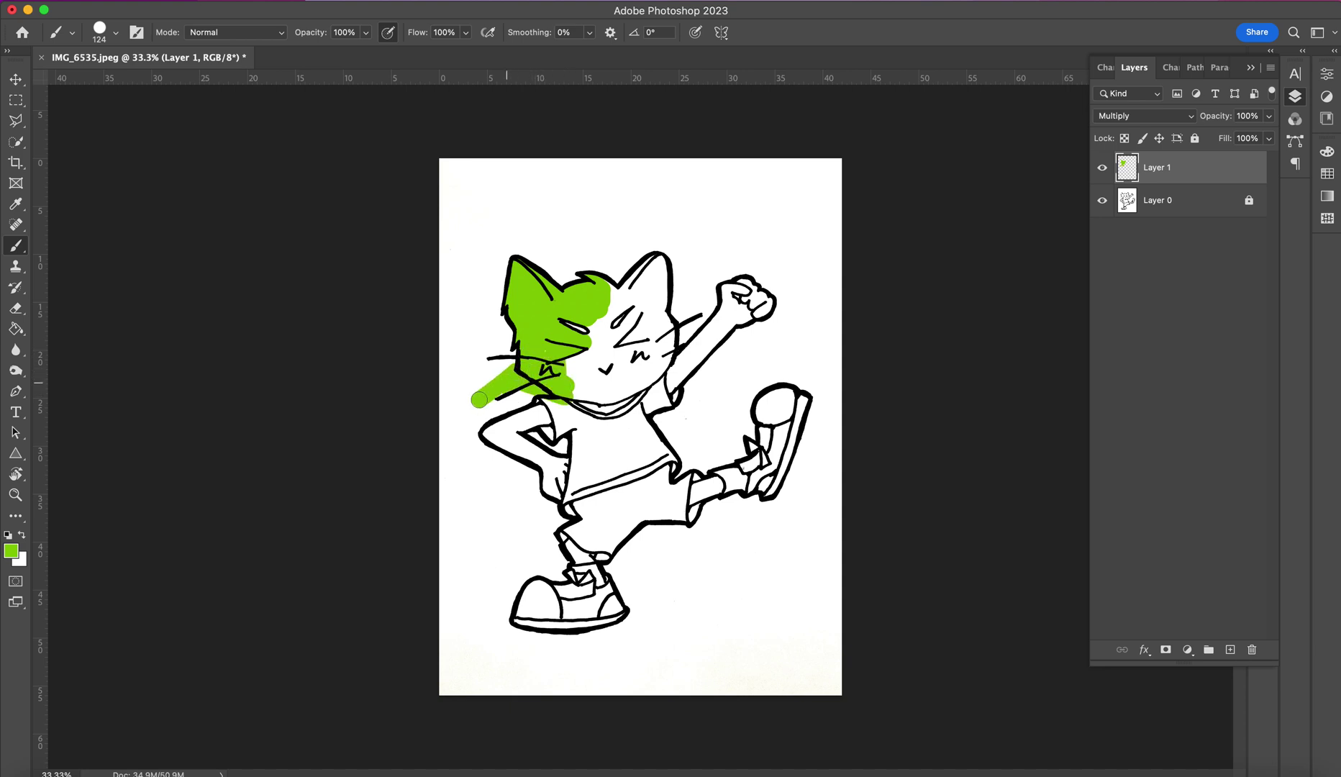
key("super+z")
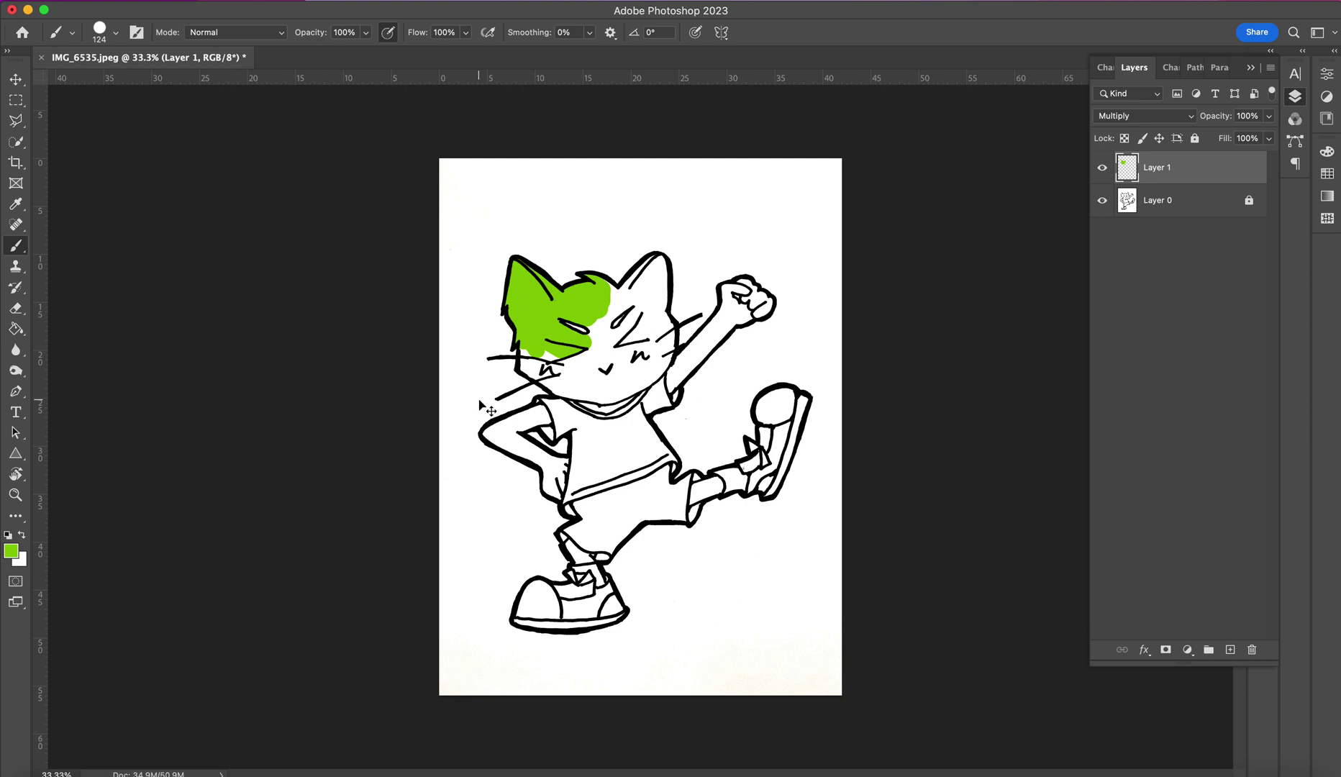
key("super+shift+z")
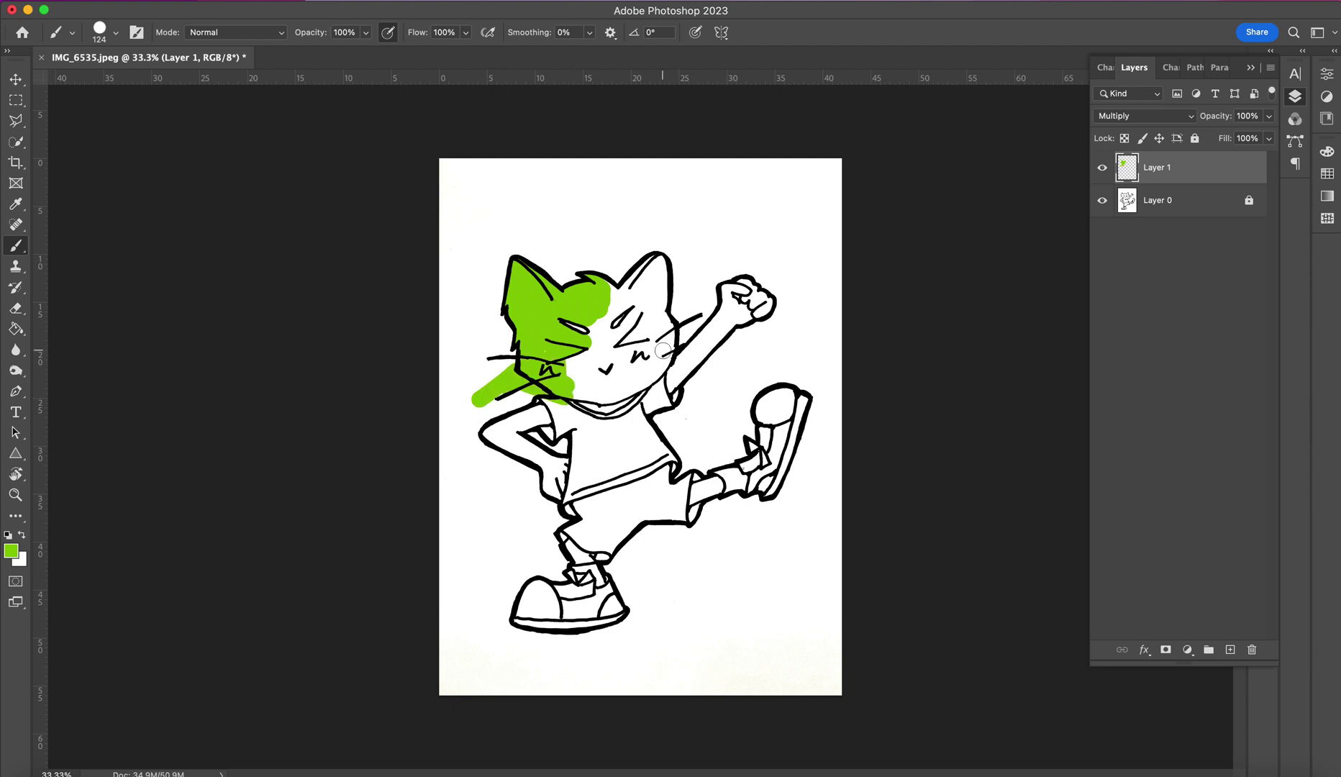
Extend the green across the middle of the face, around the mouth and over the chin.
left_click(595, 342)
left_click_drag(596, 335, 613, 290)
mouse_move(574, 360)
left_mouse_down()
mouse_move(570, 382)
mouse_move(601, 402)
mouse_move(627, 389)
mouse_move(598, 385)
mouse_move(583, 358)
mouse_move(588, 372)
mouse_move(602, 354)
mouse_move(610, 371)
left_mouse_up()
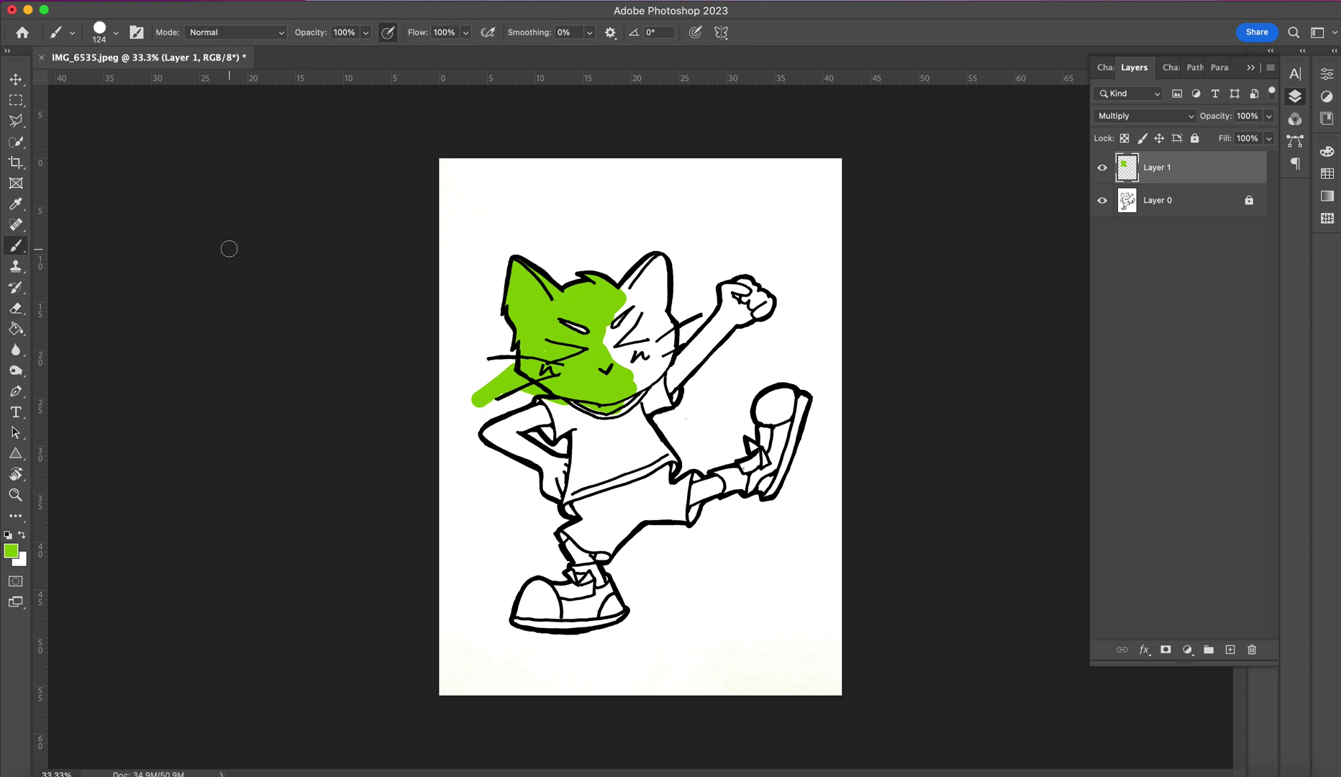
Erase the green outside the left cheek outline with the Eraser, enlarging it to 75 px.
key("e")
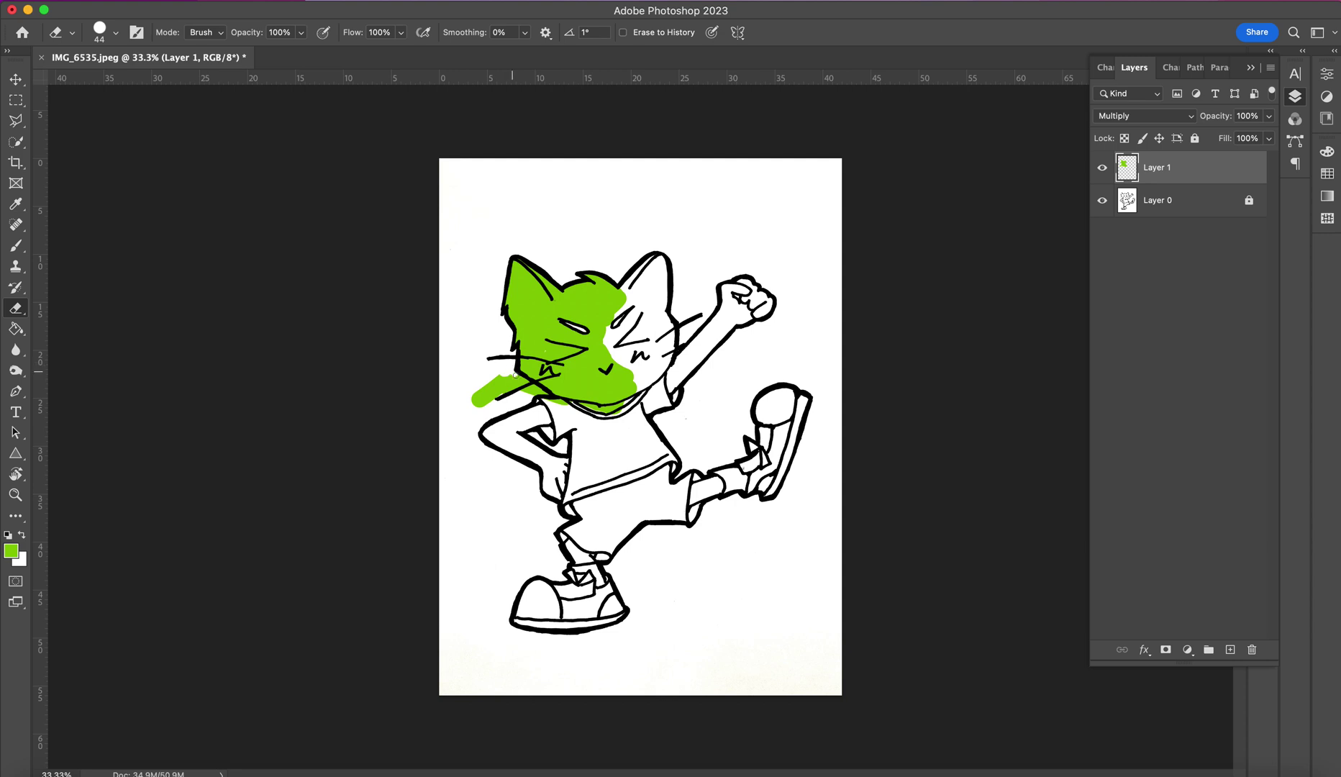
mouse_move(512, 372)
left_mouse_down()
mouse_move(545, 392)
mouse_move(511, 385)
left_mouse_up()
left_click(115, 34)
left_click_drag(117, 84, 127, 83)
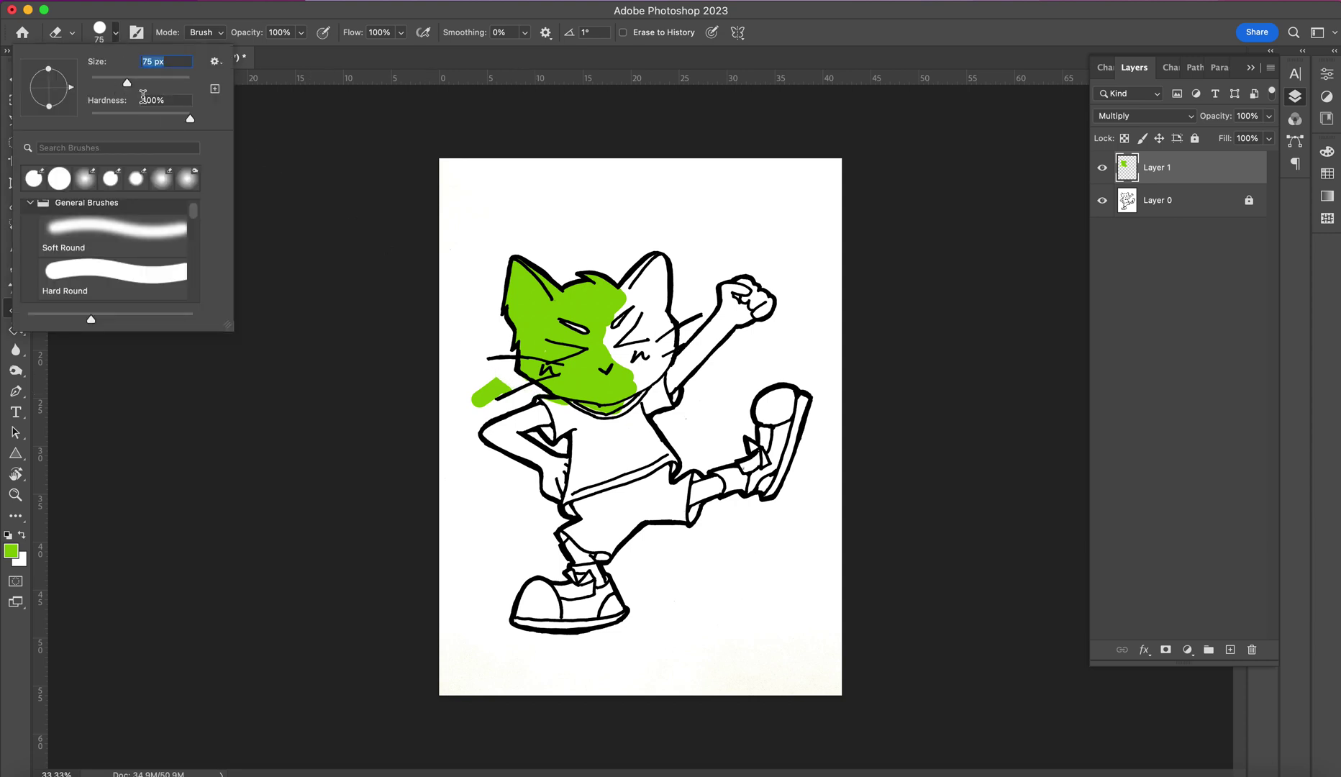
mouse_move(467, 356)
left_mouse_down()
mouse_move(513, 396)
mouse_move(484, 372)
mouse_move(511, 393)
mouse_move(494, 382)
mouse_move(492, 401)
mouse_move(481, 377)
mouse_move(488, 418)
mouse_move(478, 411)
mouse_move(564, 408)
left_mouse_up()
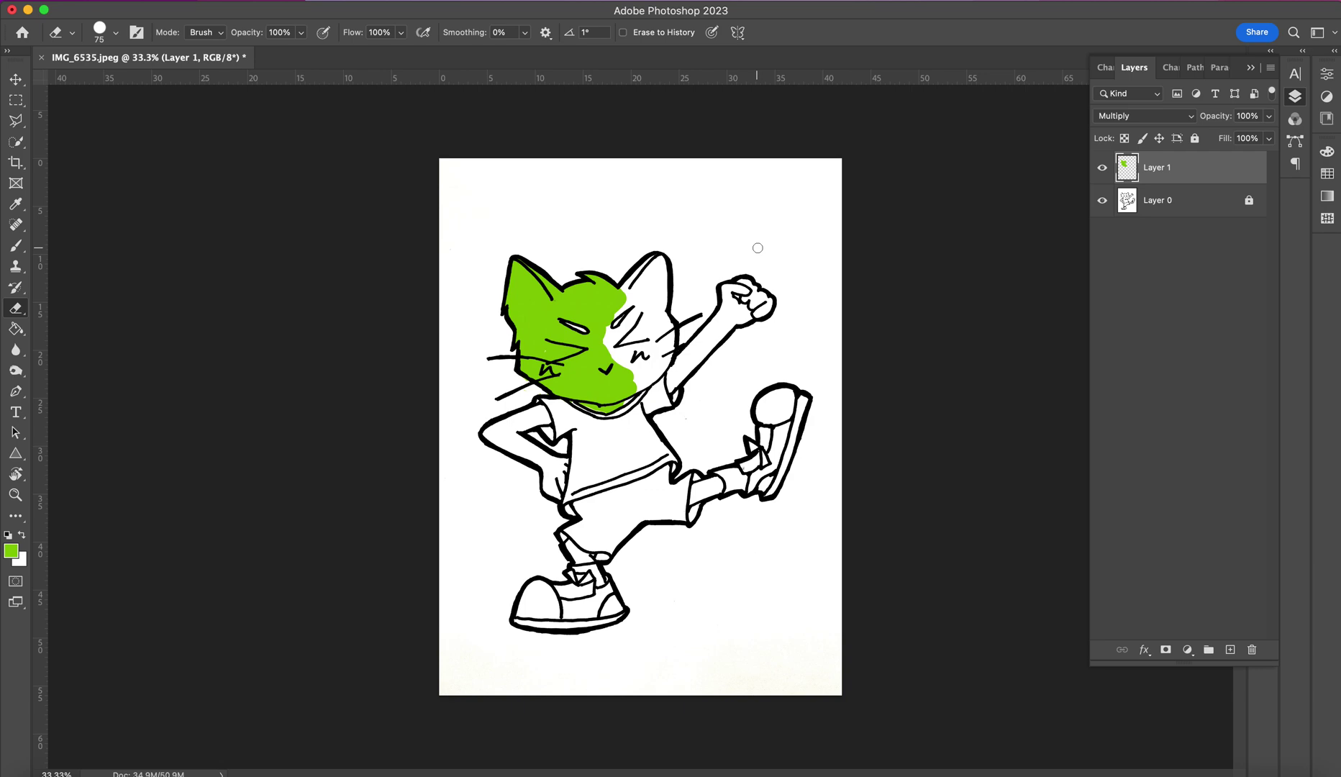
Inspect the edges of the green paint around the head at 100% and the whole drawing at 25%.
key("super+plus")
key("super+plus")
key("super+plus")
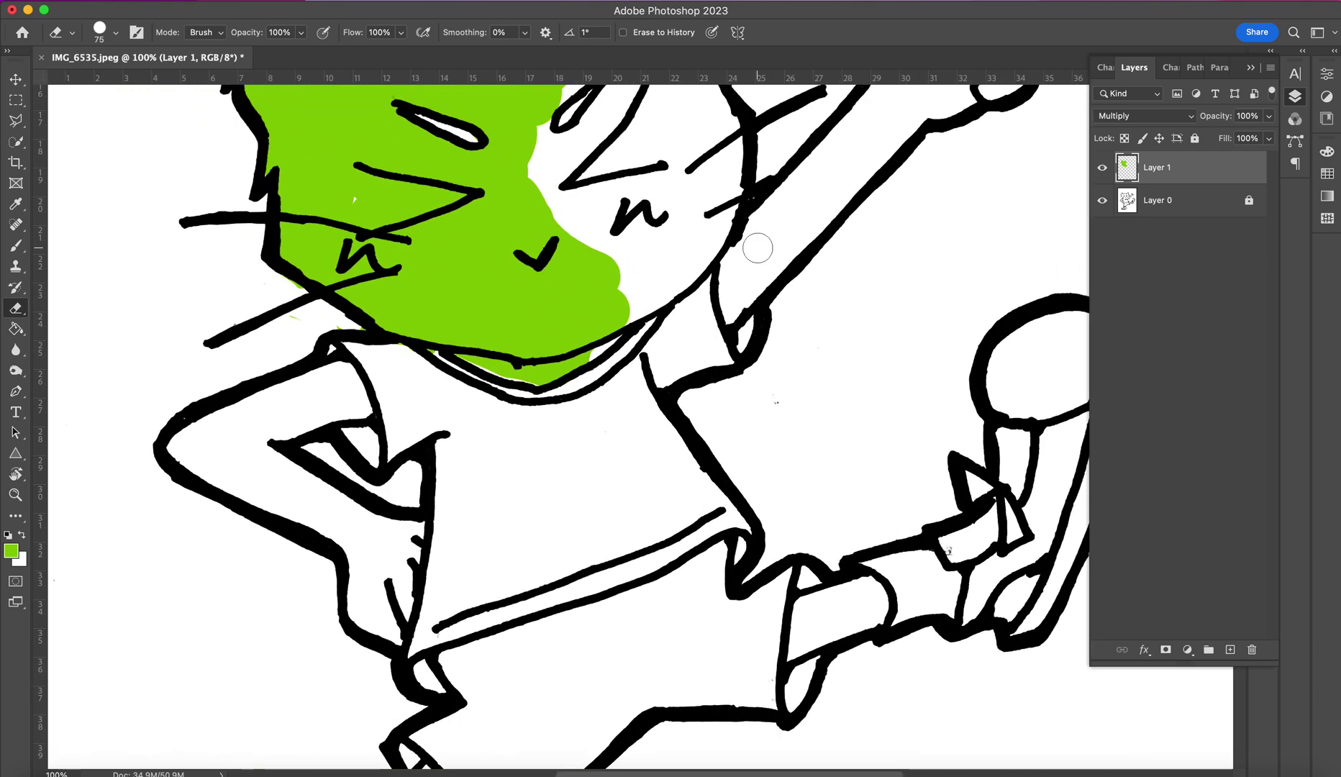
scroll(757, 249, "up", 5)
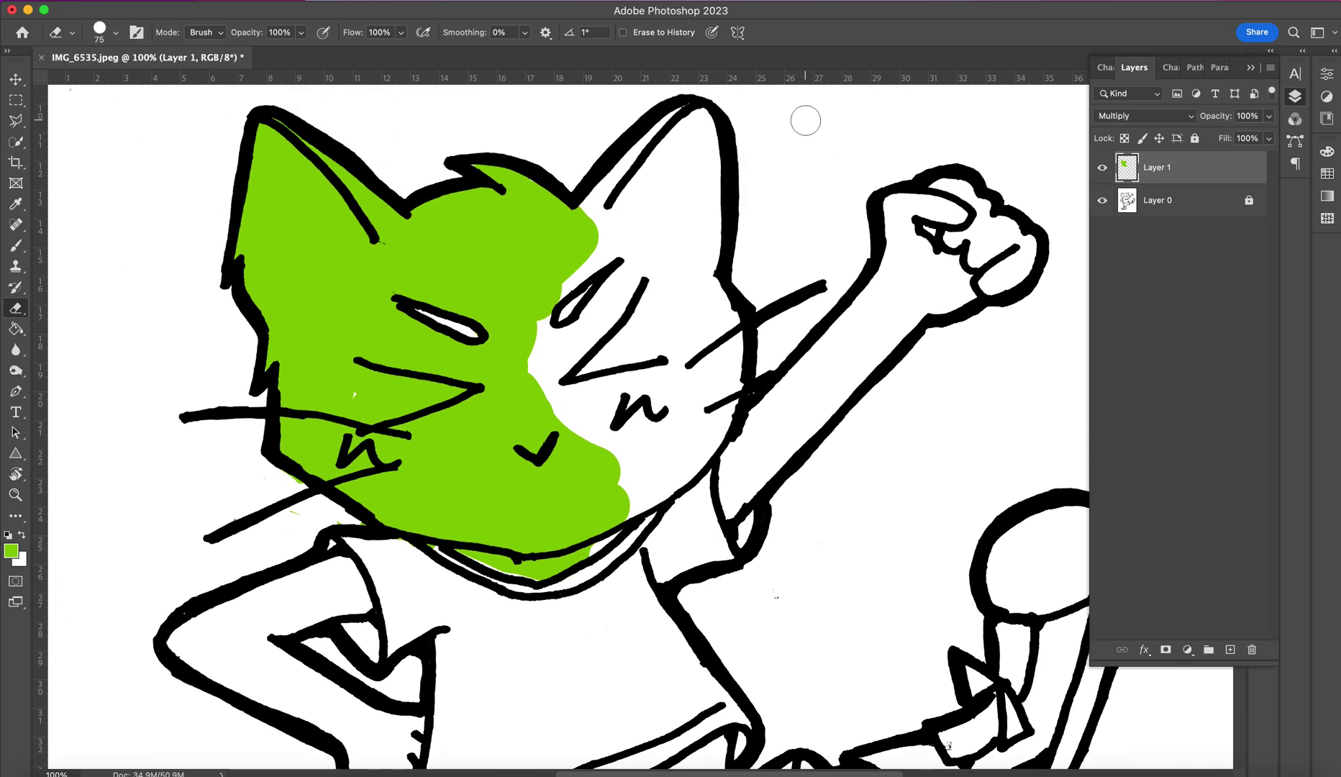
key("super+minus")
key("super+minus")
key("super+minus")
key("super+minus")
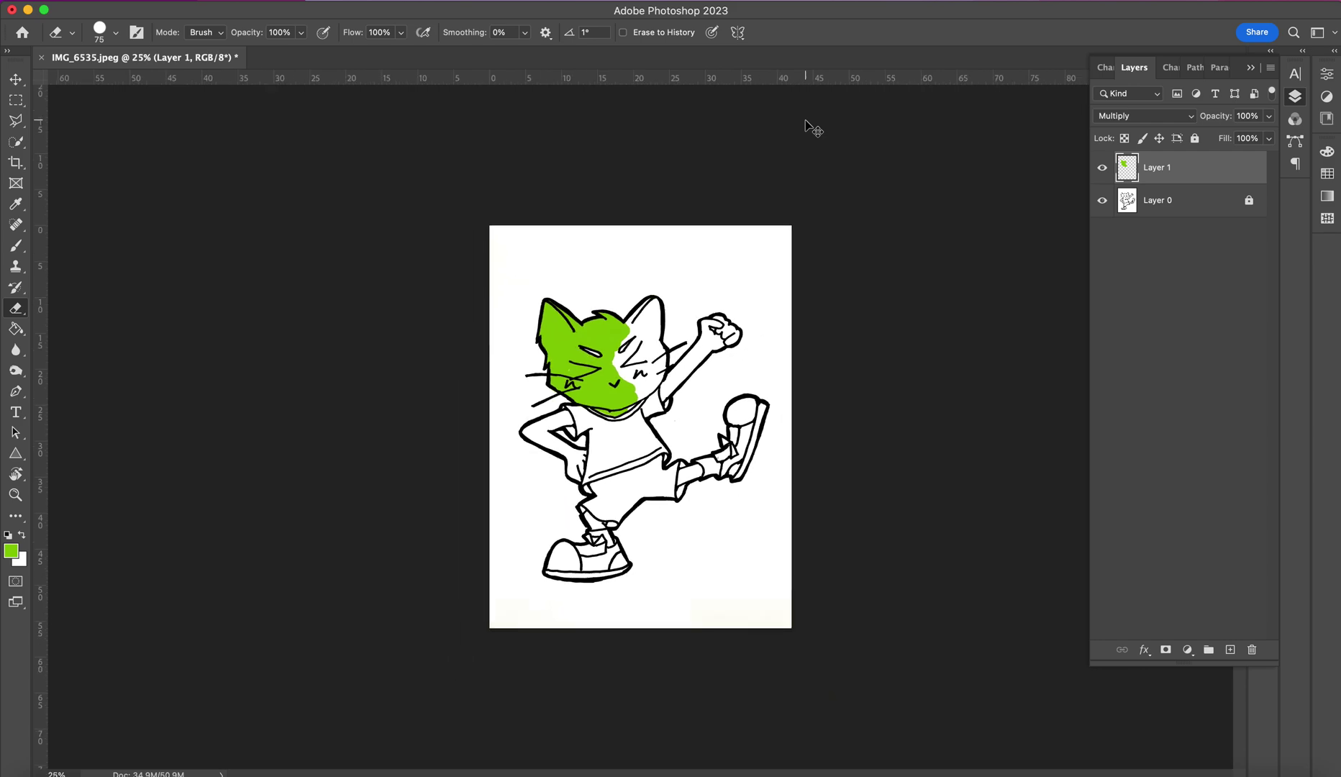
Try erasing two patches of the green paint along the chin line with the Eraser and undo both strokes.
key("super+plus")
key("super+plus")
key("super+plus")
key("super+plus")
key("super+plus")
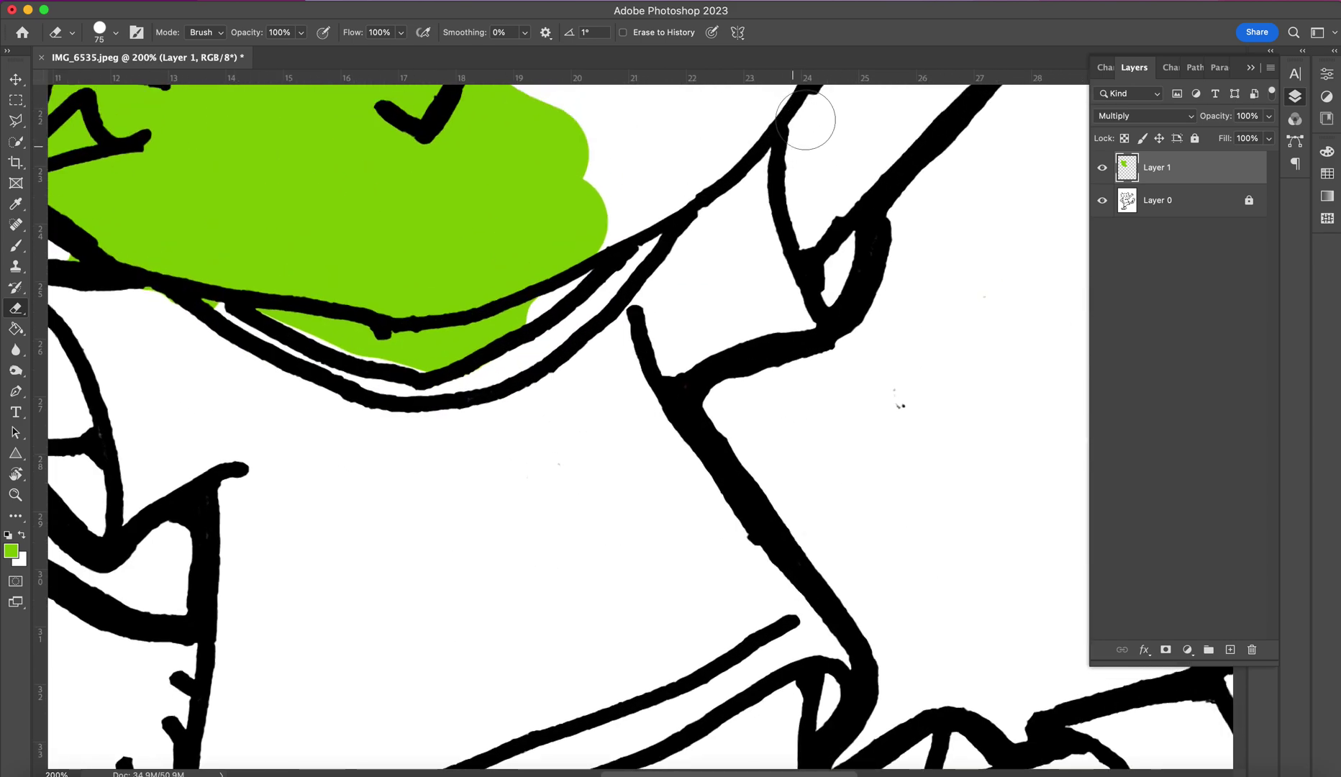
scroll(805, 120, "up", 8)
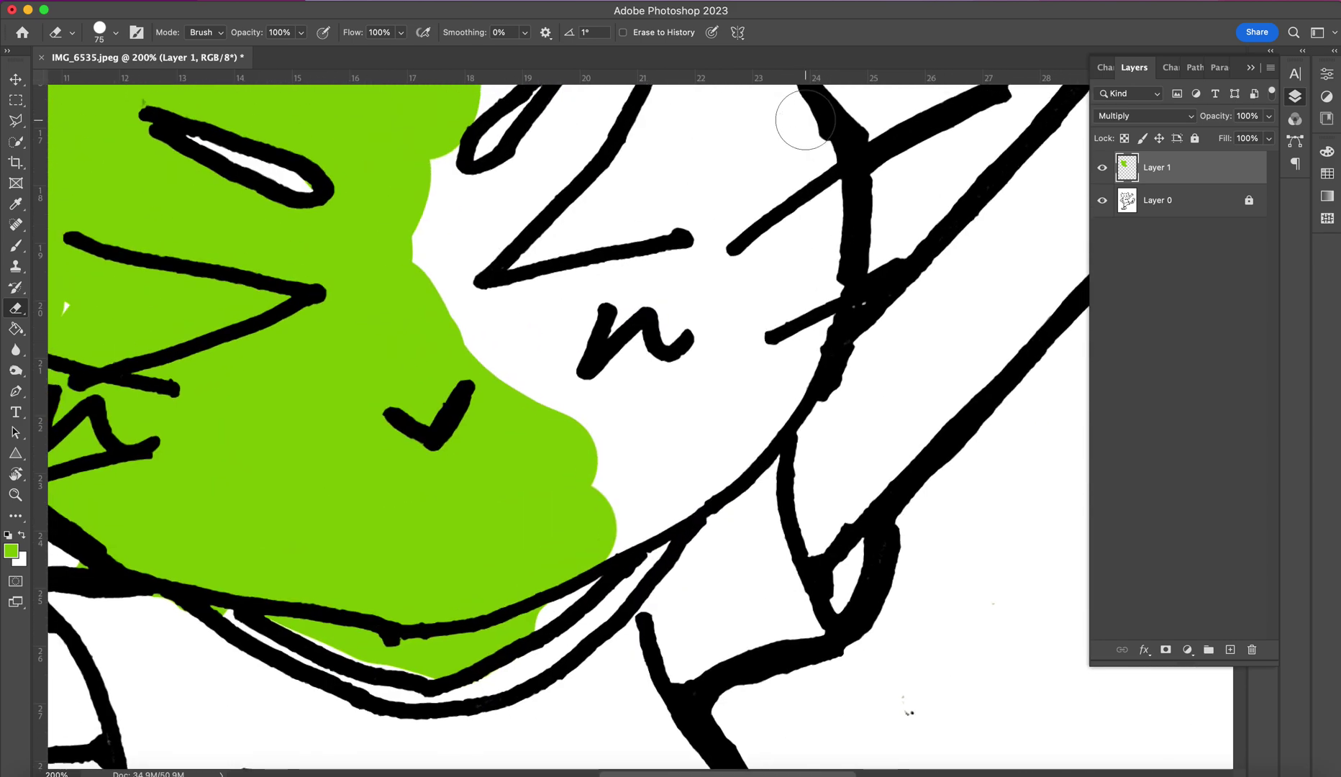
left_click(292, 601)
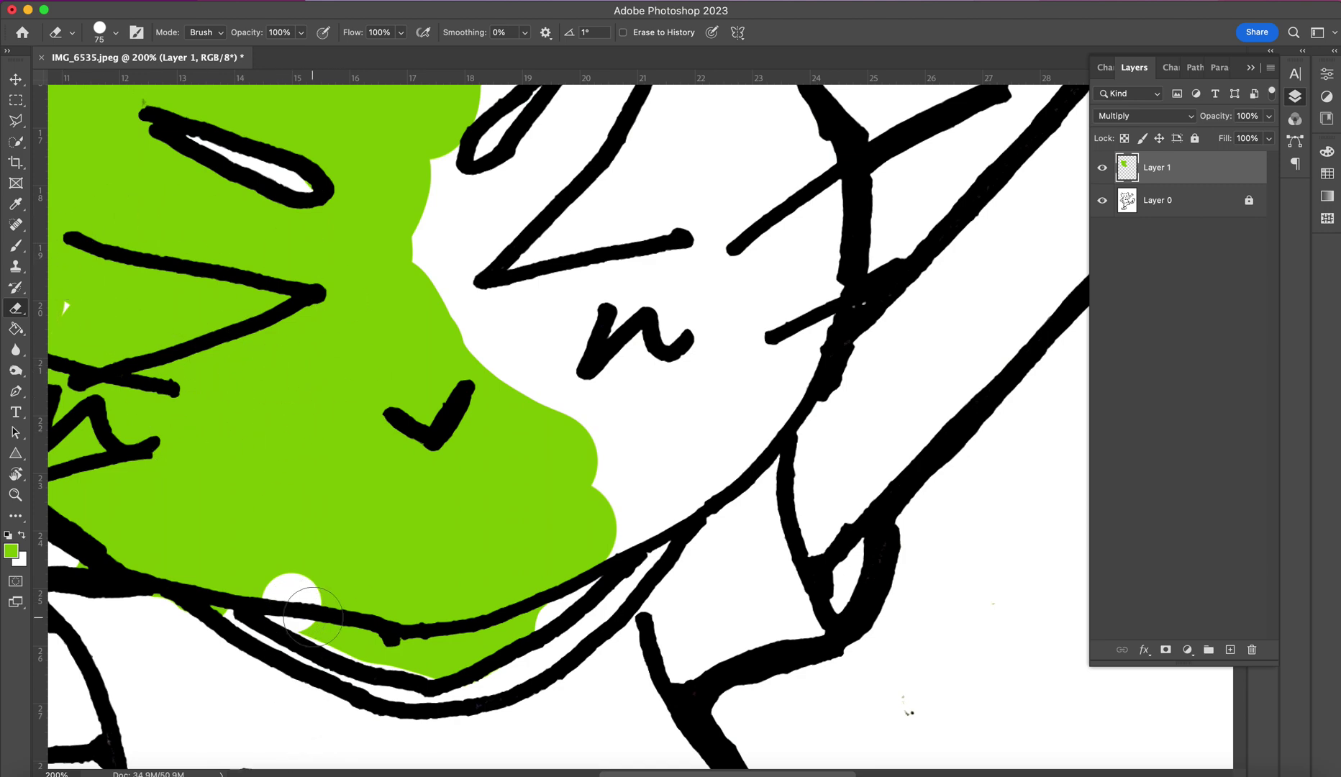
left_click_drag(322, 574, 366, 574)
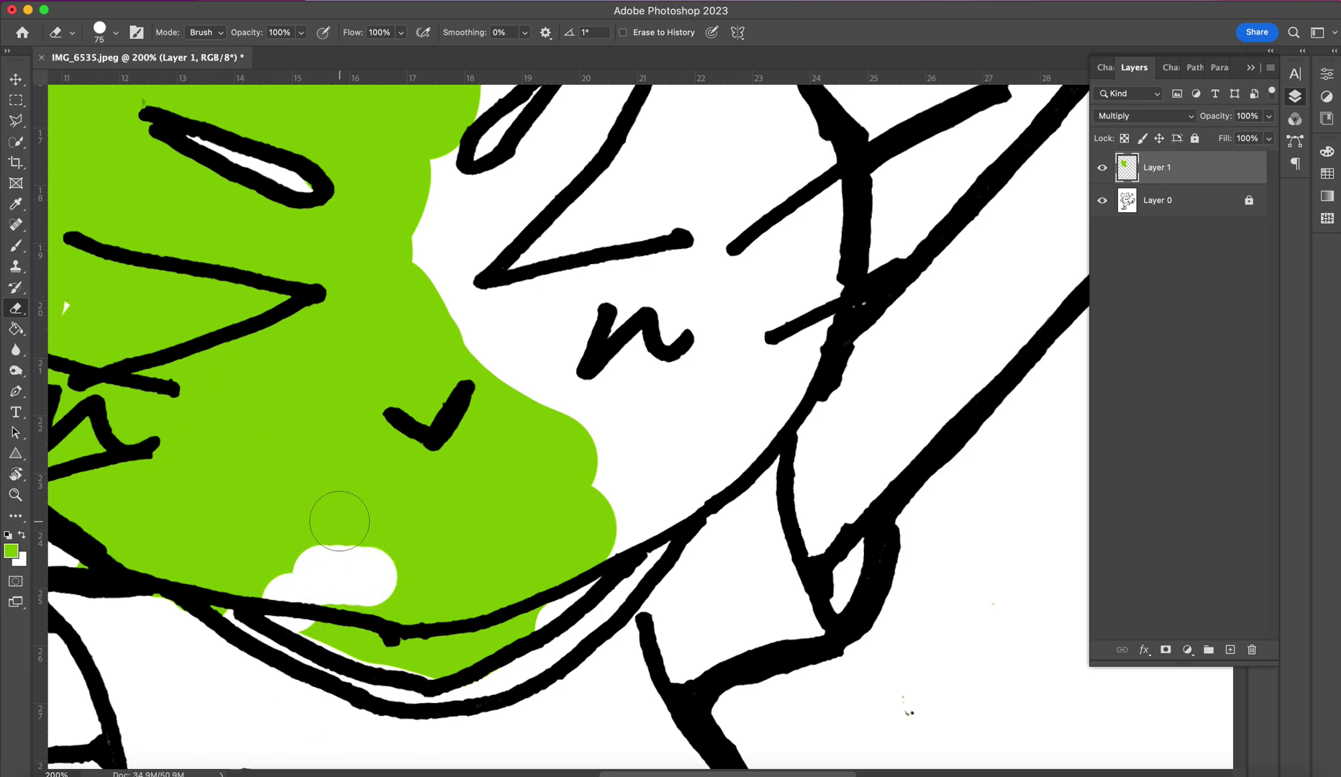
key("super+z")
key("super+z")
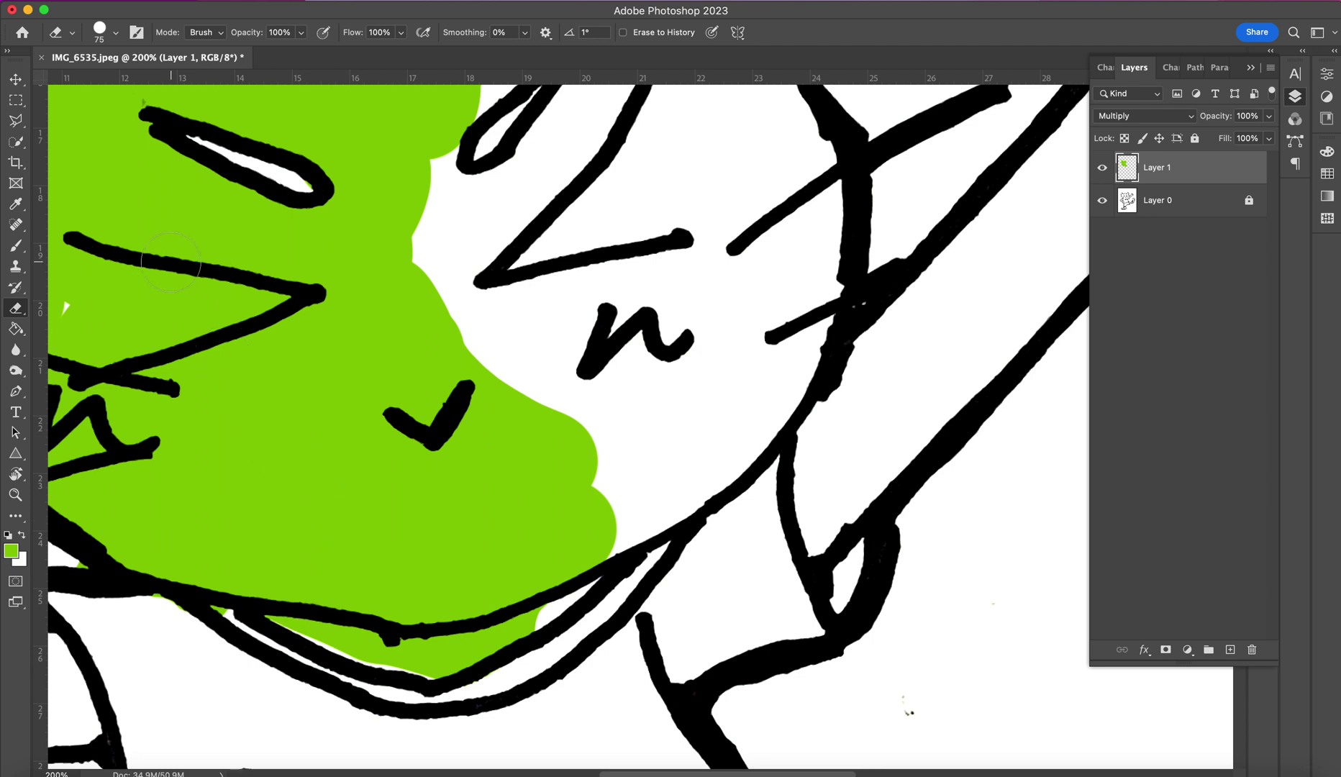
Paint green over the gaps in the lower face and onto the right cheek with the Brush.
key("b")
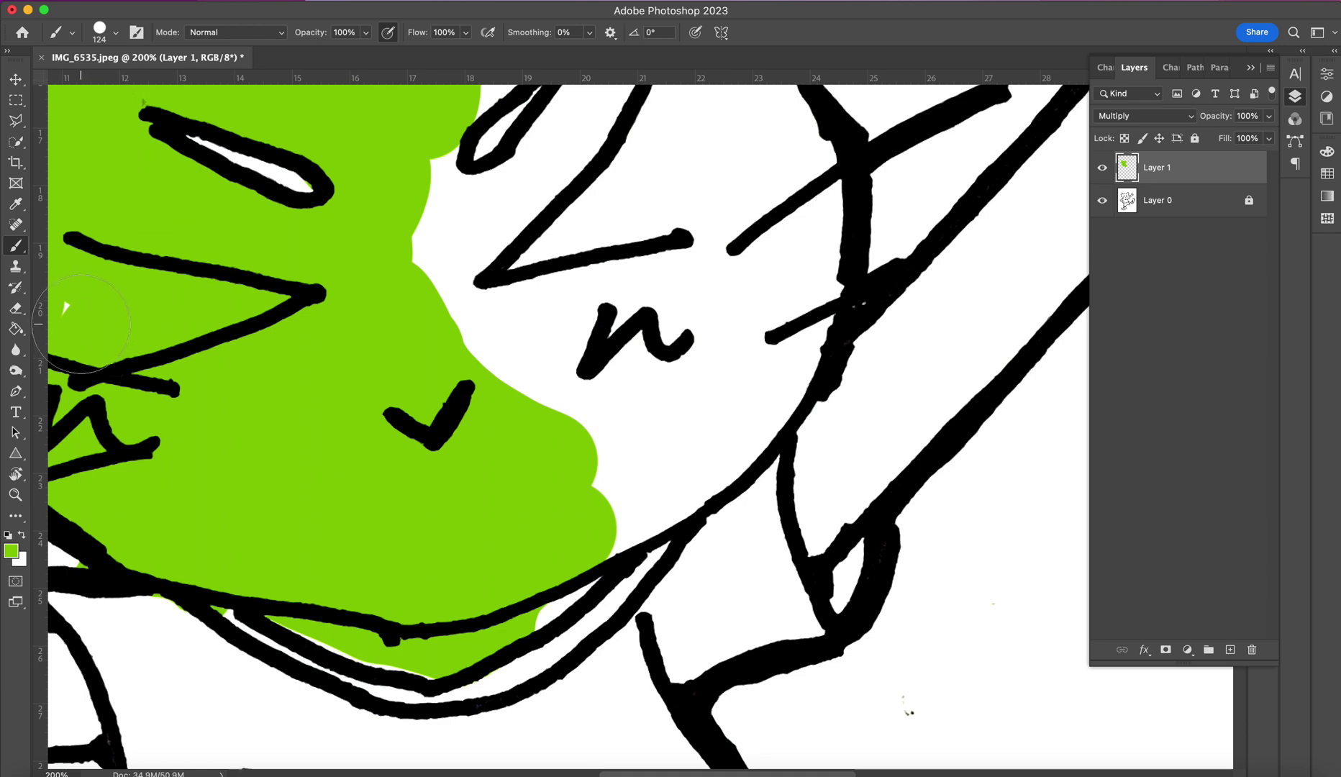
mouse_move(345, 554)
left_mouse_down()
mouse_move(299, 568)
mouse_move(420, 634)
mouse_move(472, 592)
mouse_move(562, 557)
mouse_move(595, 479)
mouse_move(449, 317)
mouse_move(410, 248)
mouse_move(428, 195)
mouse_move(419, 173)
mouse_move(464, 225)
mouse_move(539, 203)
mouse_move(568, 216)
mouse_move(680, 342)
left_mouse_up()
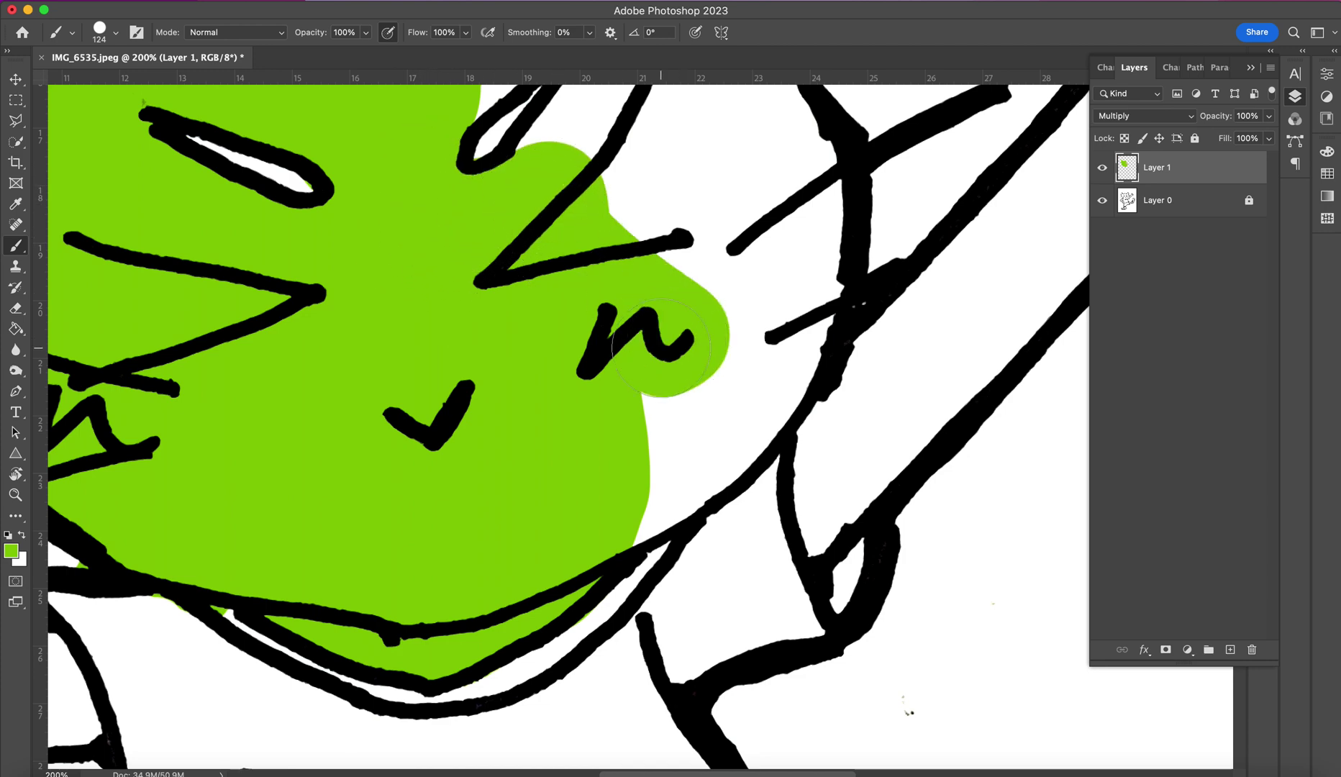
Set the foreground colour to red #ff0037 and paint the right sleeve and part of the collar.
left_click(10, 553)
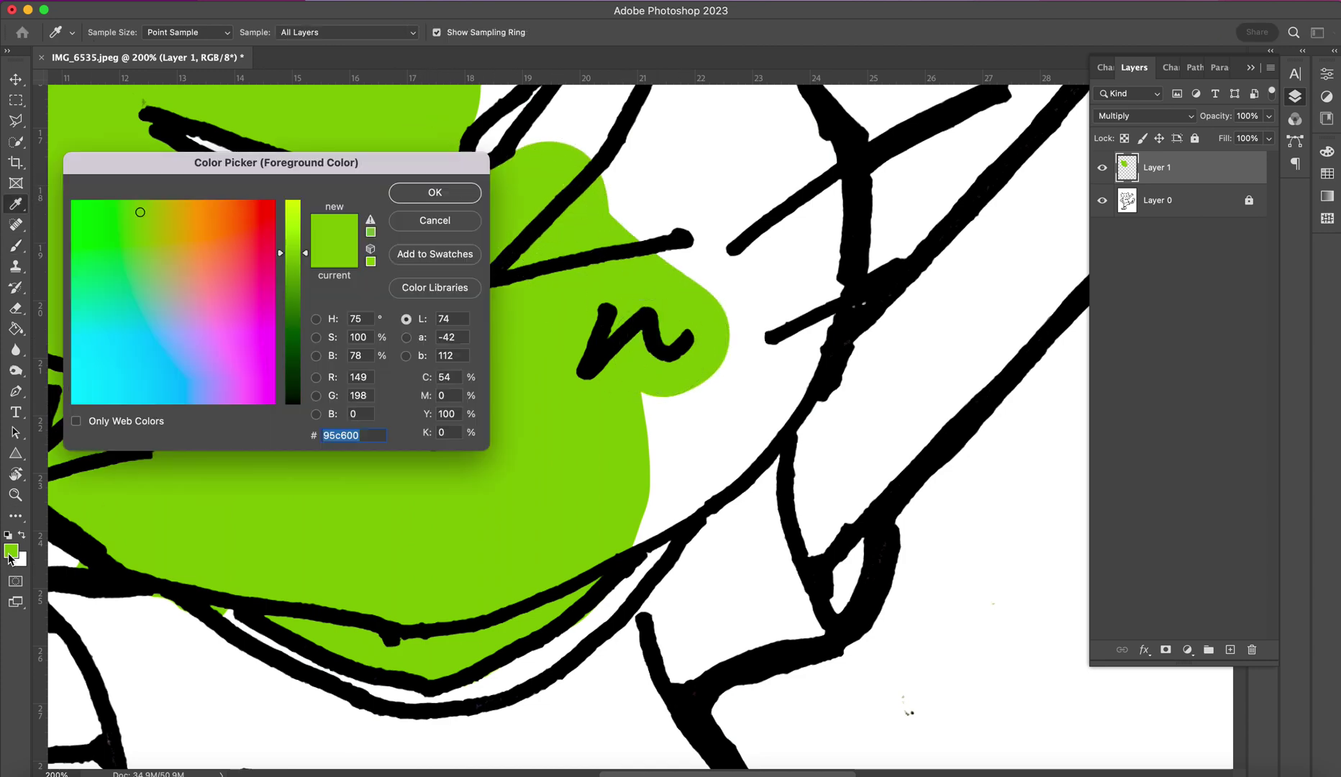
left_click(268, 228)
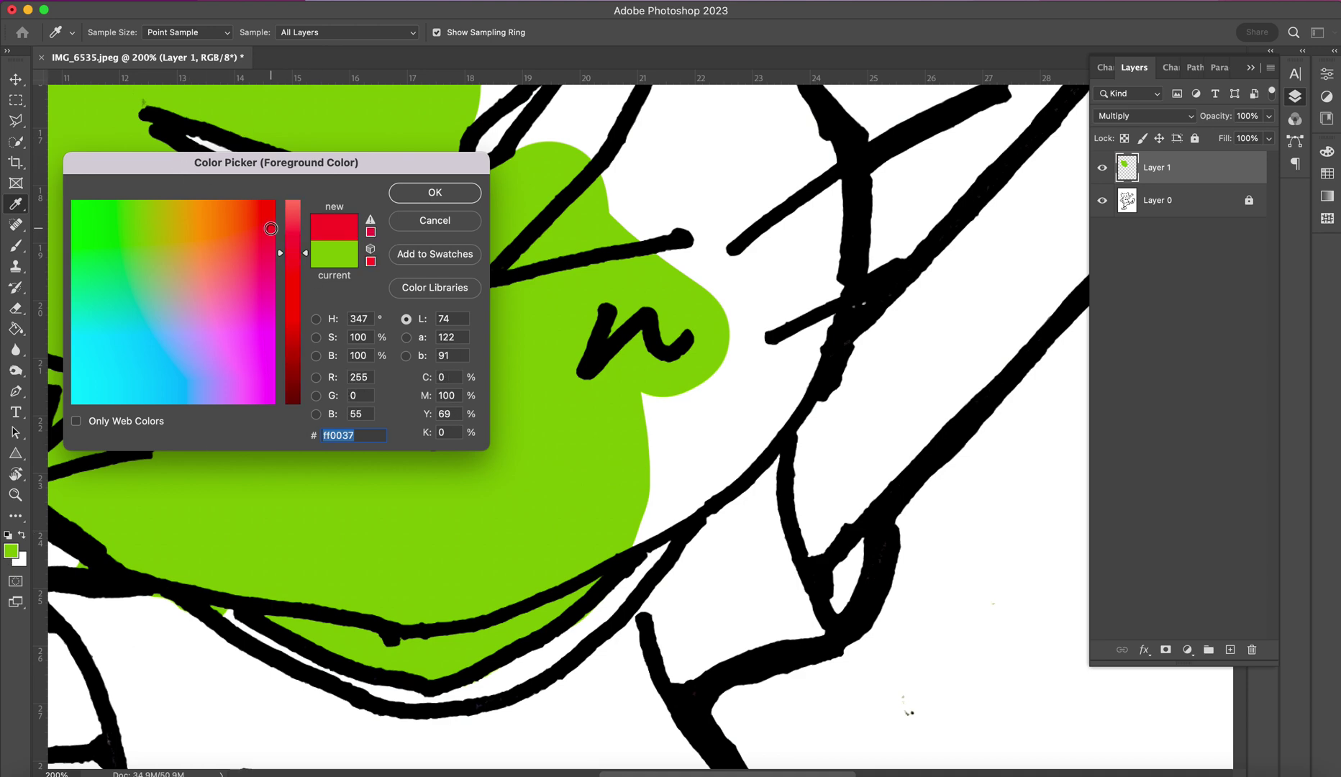
left_click(428, 193)
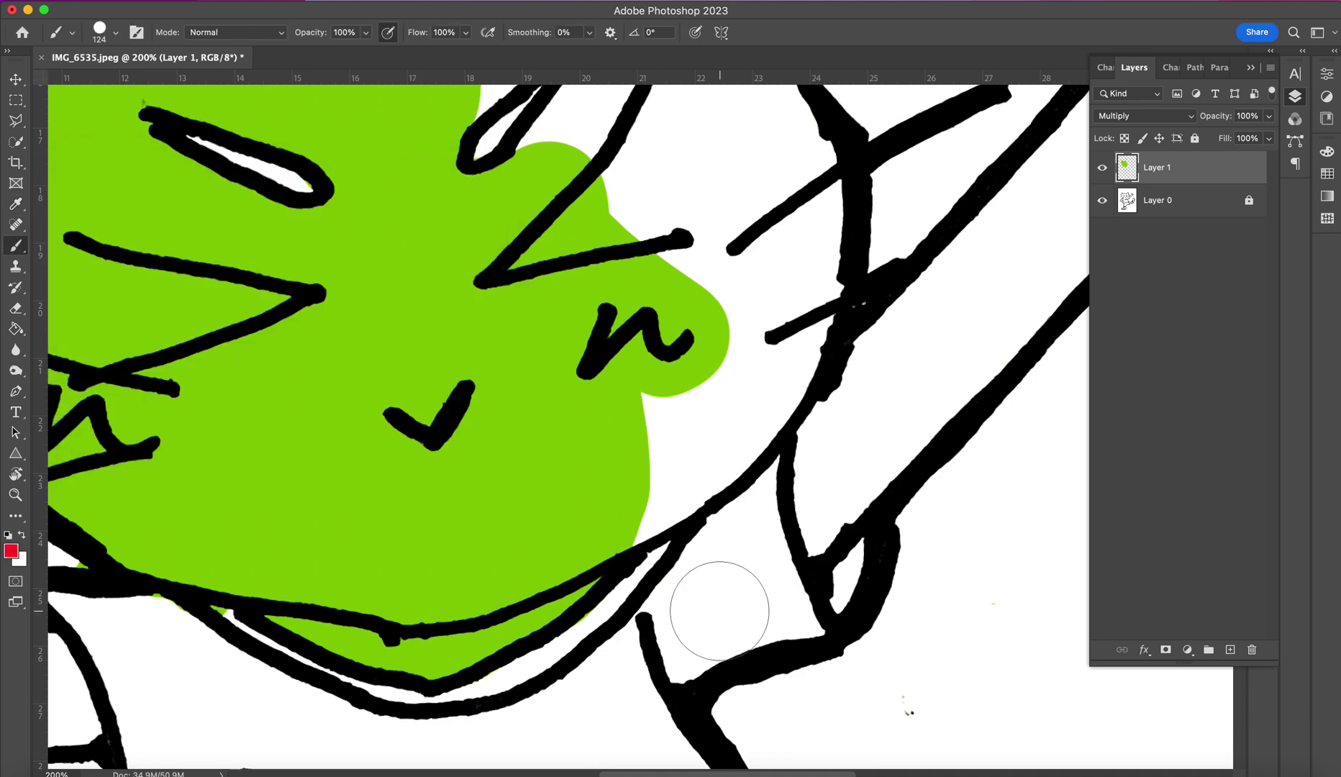
mouse_move(719, 614)
left_mouse_down()
mouse_move(633, 660)
mouse_move(682, 611)
mouse_move(630, 623)
mouse_move(626, 608)
mouse_move(678, 588)
mouse_move(727, 543)
mouse_move(763, 547)
mouse_move(791, 626)
mouse_move(759, 521)
mouse_move(626, 658)
mouse_move(568, 684)
mouse_move(568, 647)
mouse_move(570, 676)
mouse_move(503, 727)
mouse_move(642, 706)
left_mouse_up()
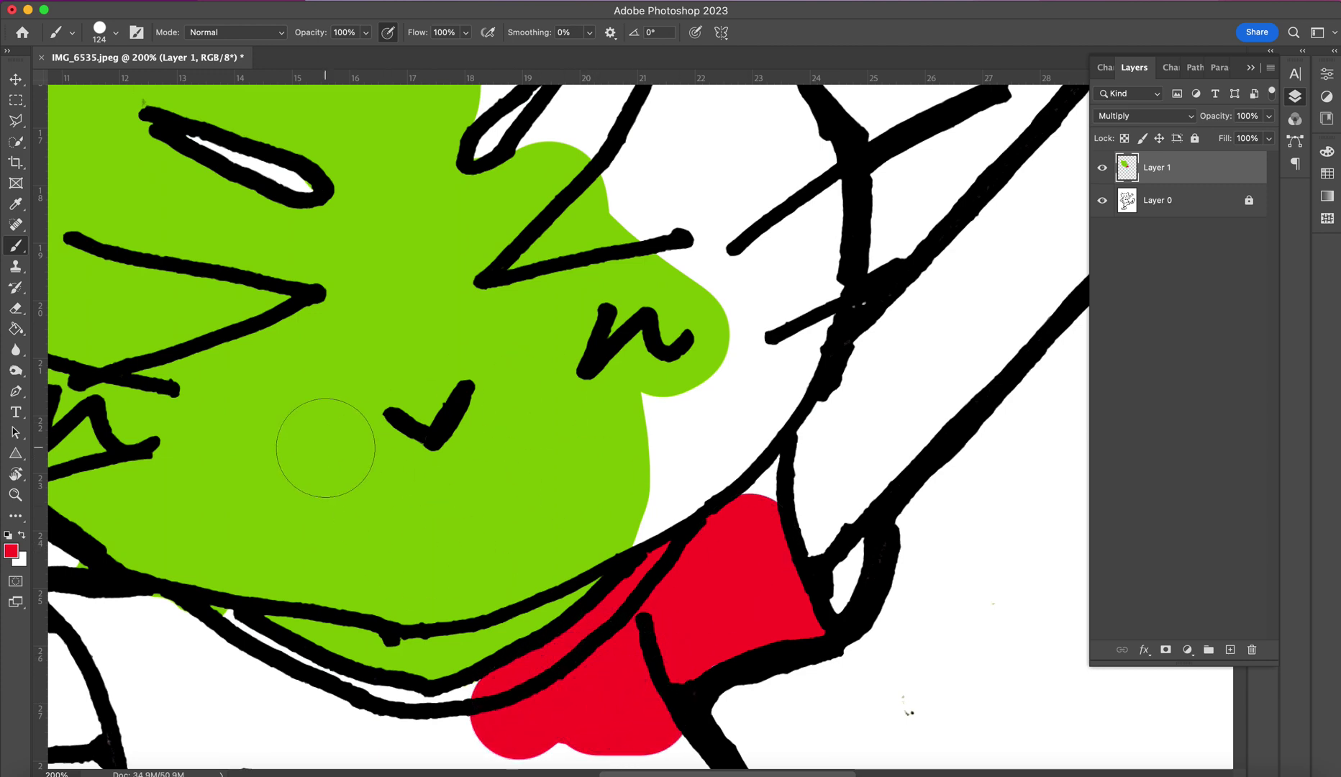
Try painting the right cheek with a hand-picked green, #82ca00, and undo both strokes.
left_click(11, 550)
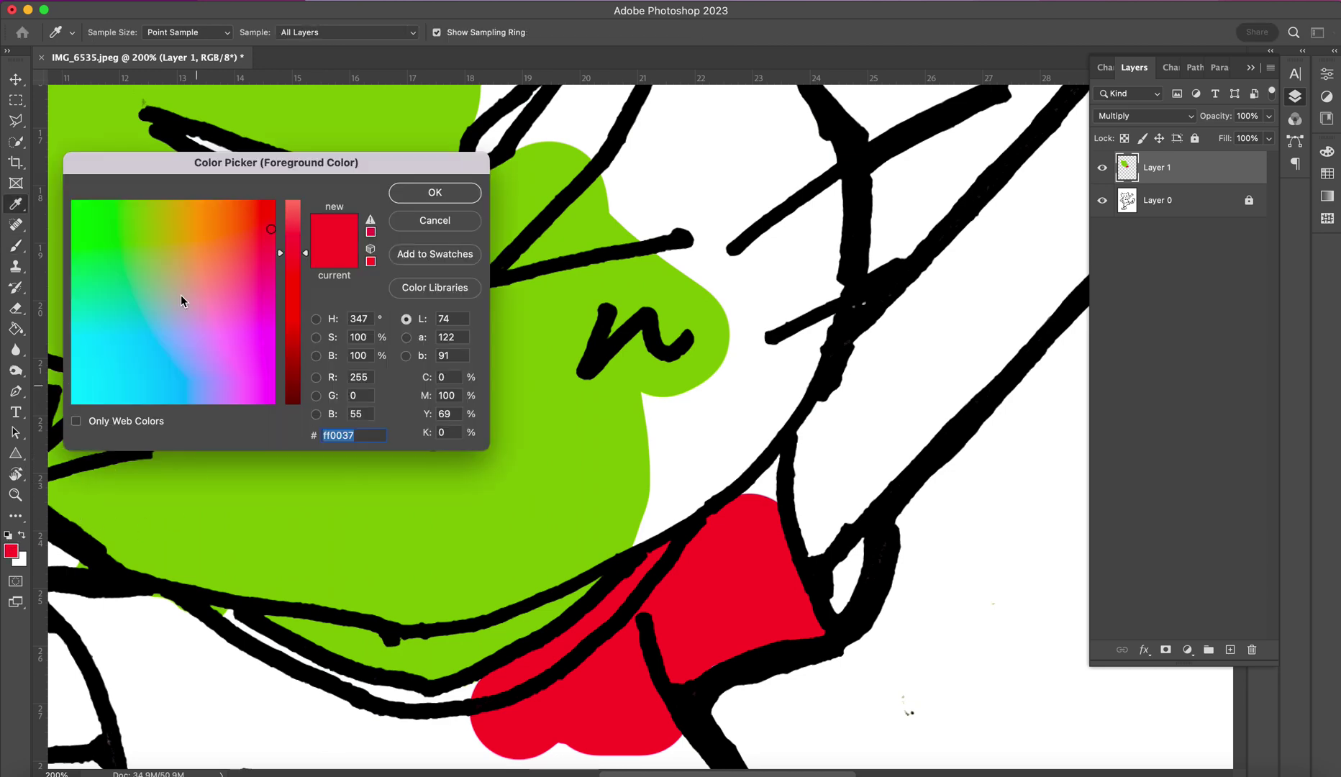
left_click_drag(145, 167, 621, 150)
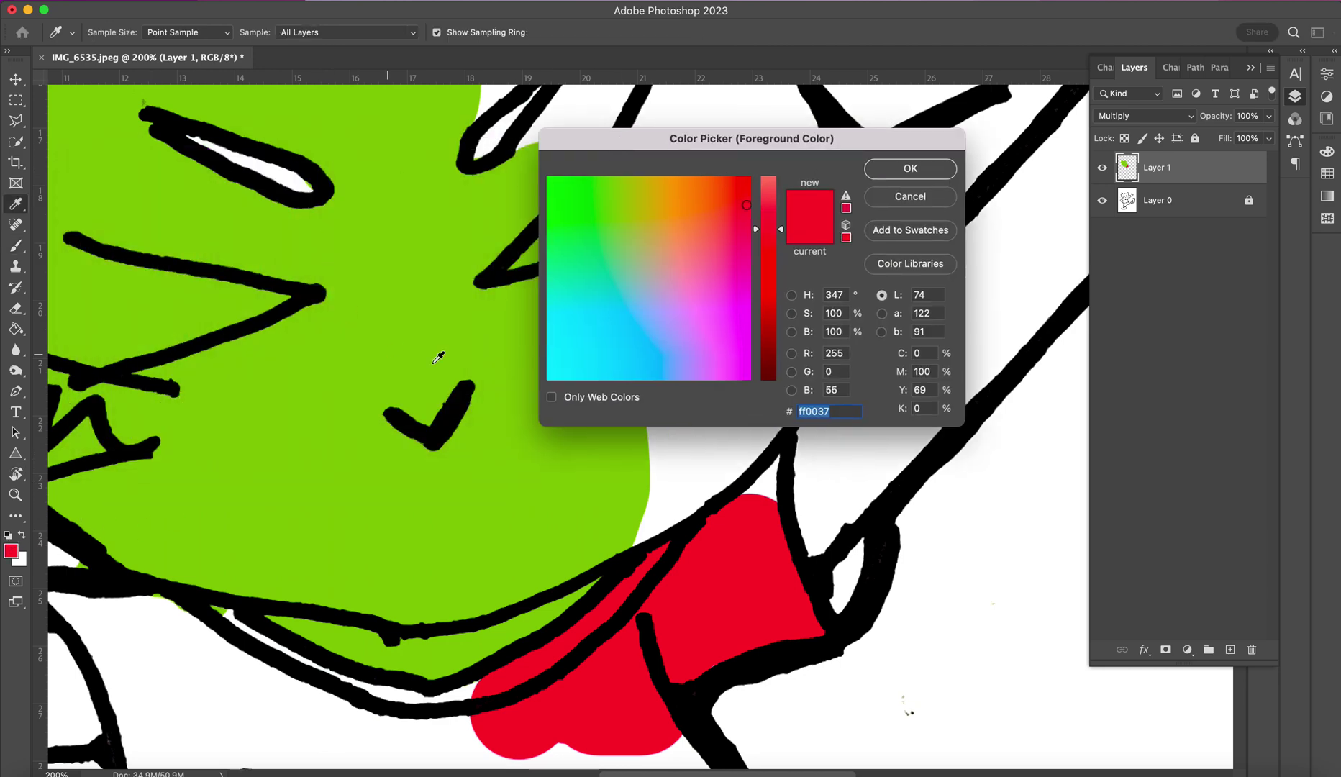
left_click(607, 188)
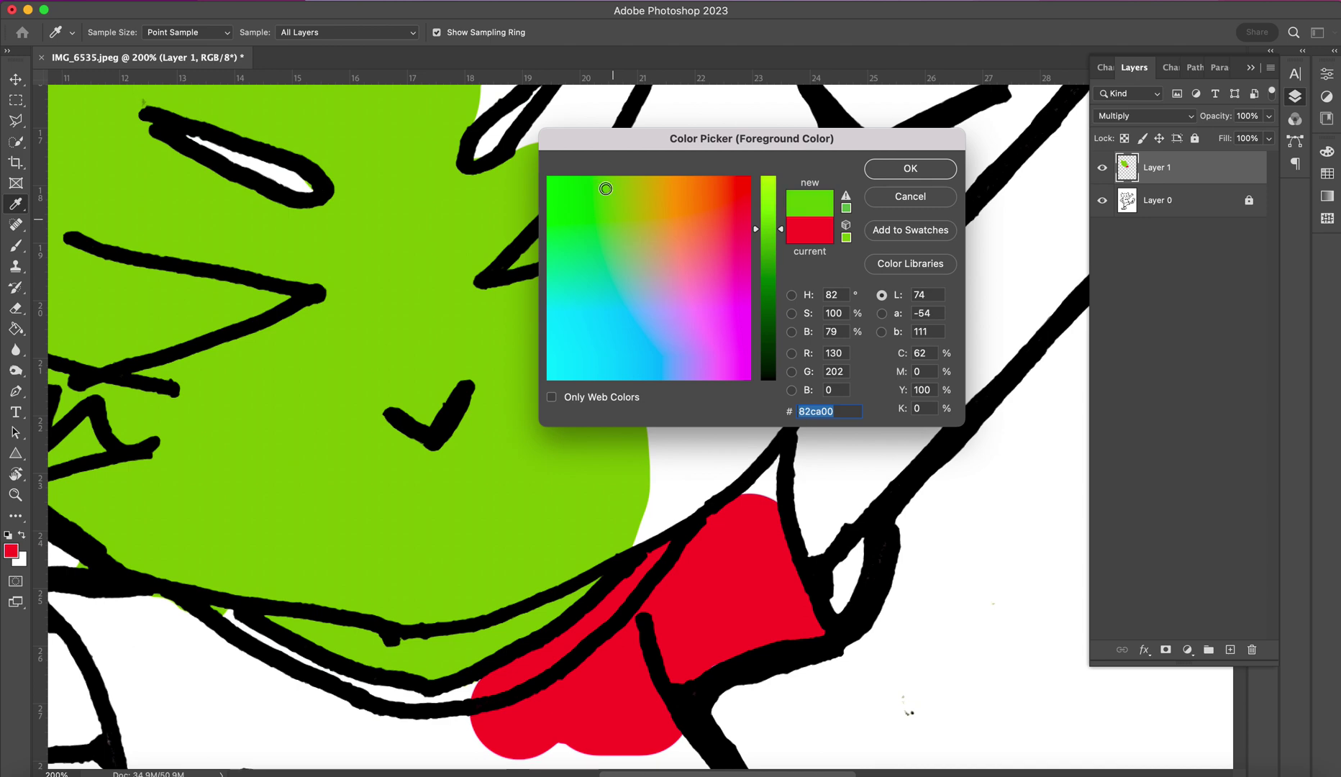
left_click(910, 168)
key("b")
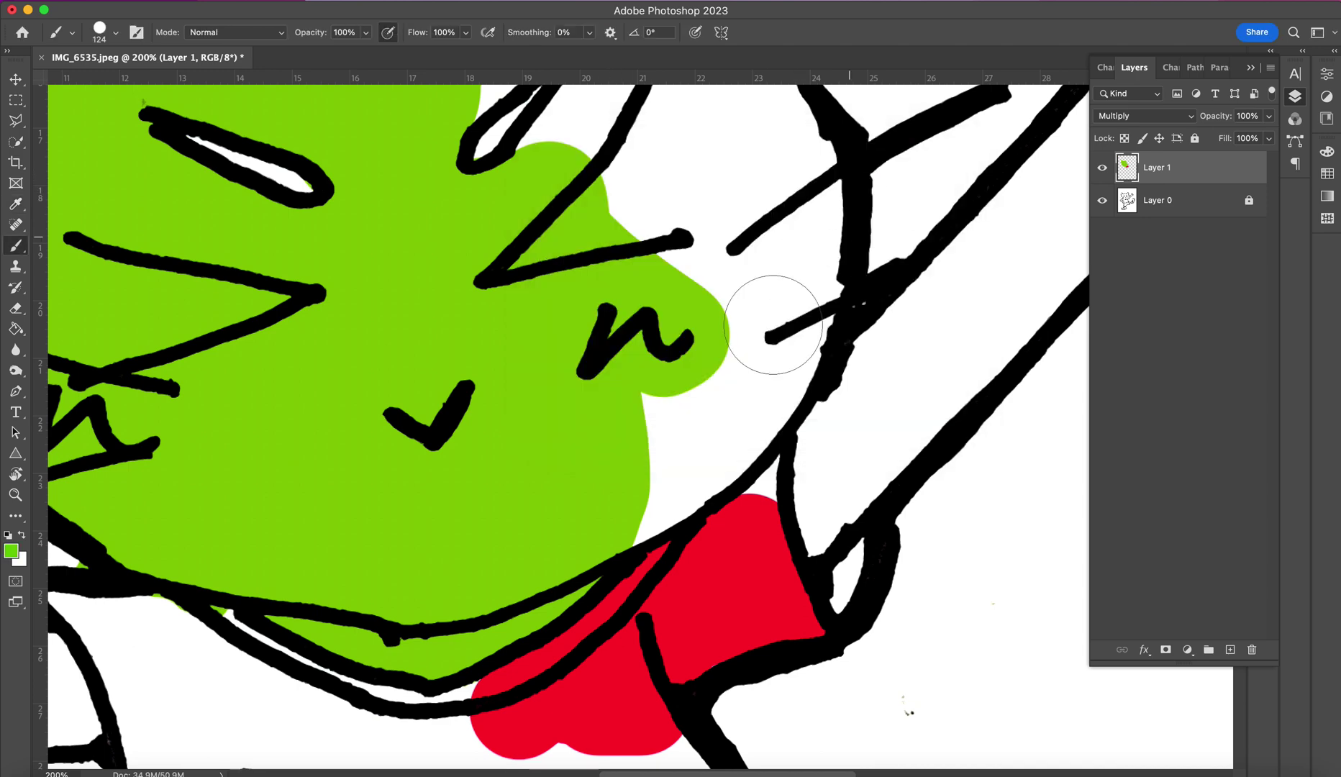
mouse_move(652, 423)
left_mouse_down()
mouse_move(683, 402)
mouse_move(747, 295)
mouse_move(751, 244)
left_mouse_up()
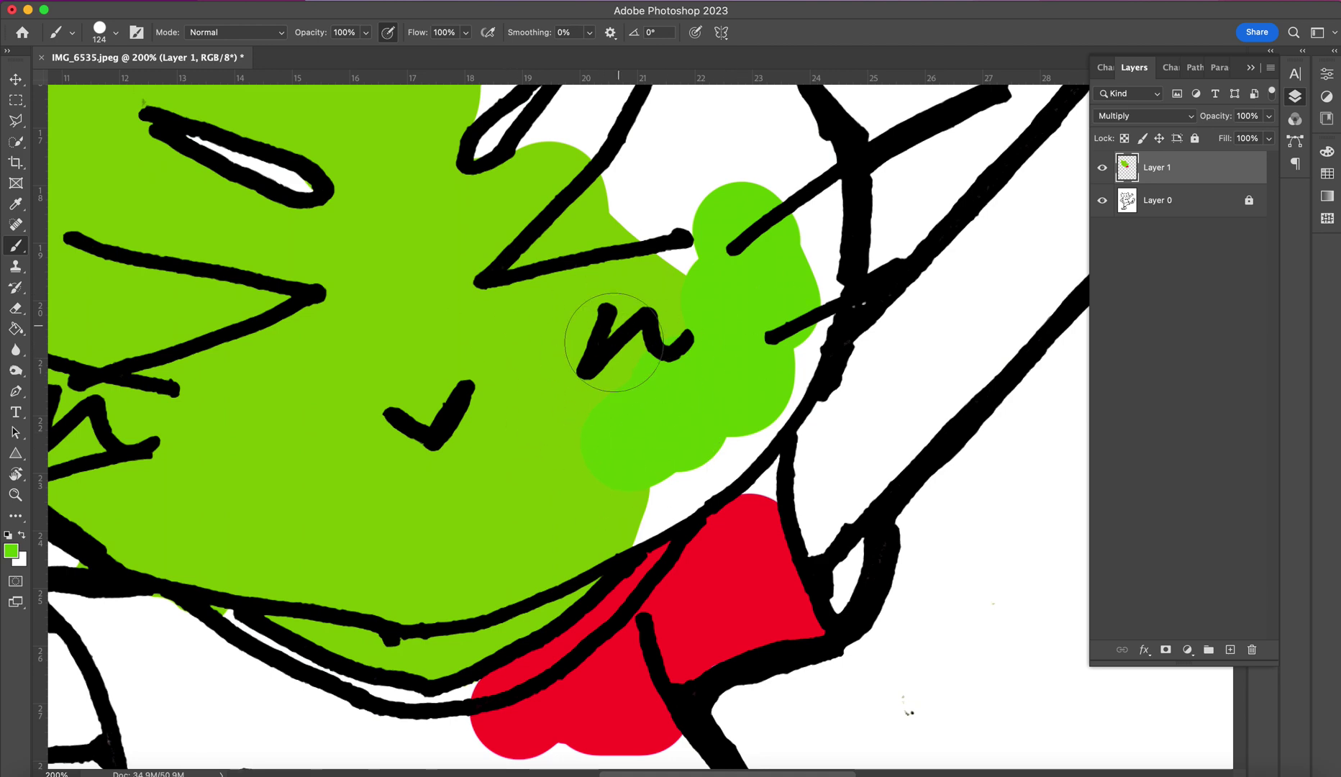
mouse_move(658, 390)
left_mouse_down()
mouse_move(658, 460)
mouse_move(673, 456)
left_mouse_up()
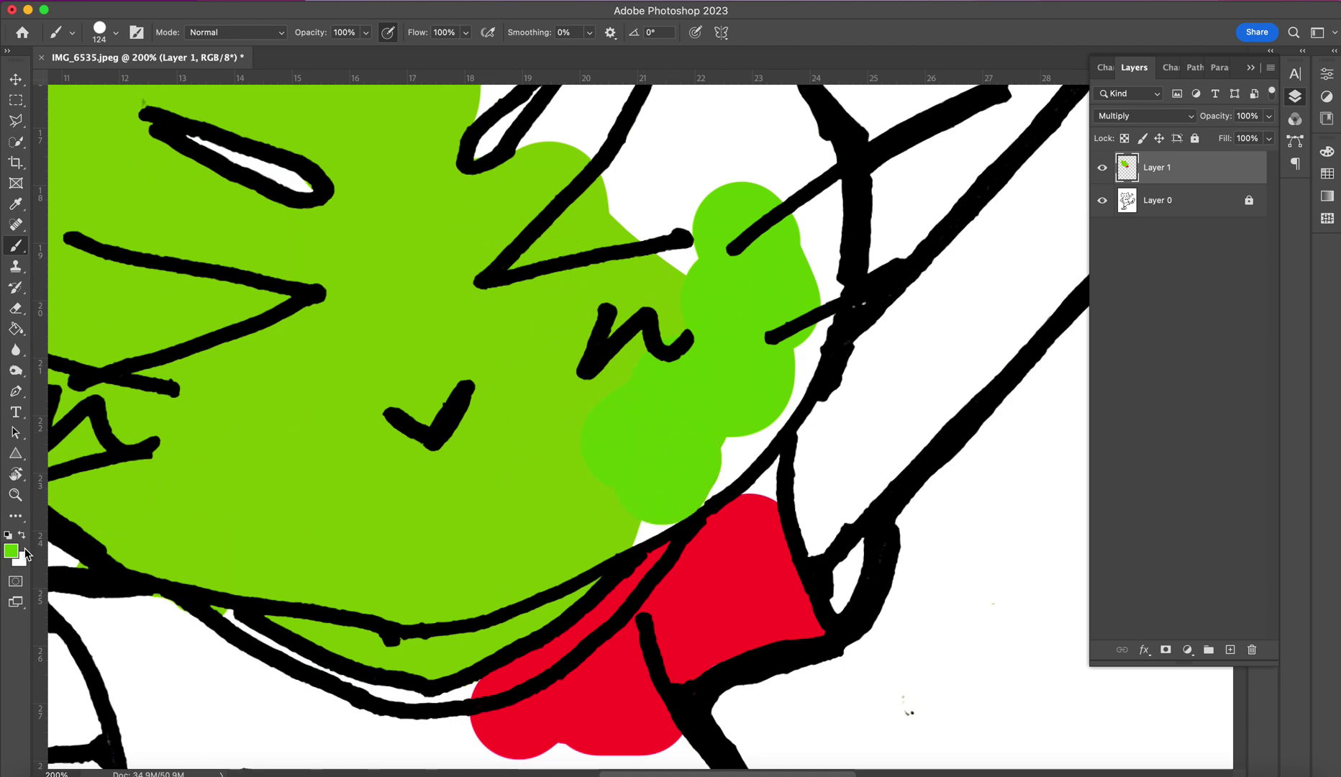
key("super+z")
key("super+z")
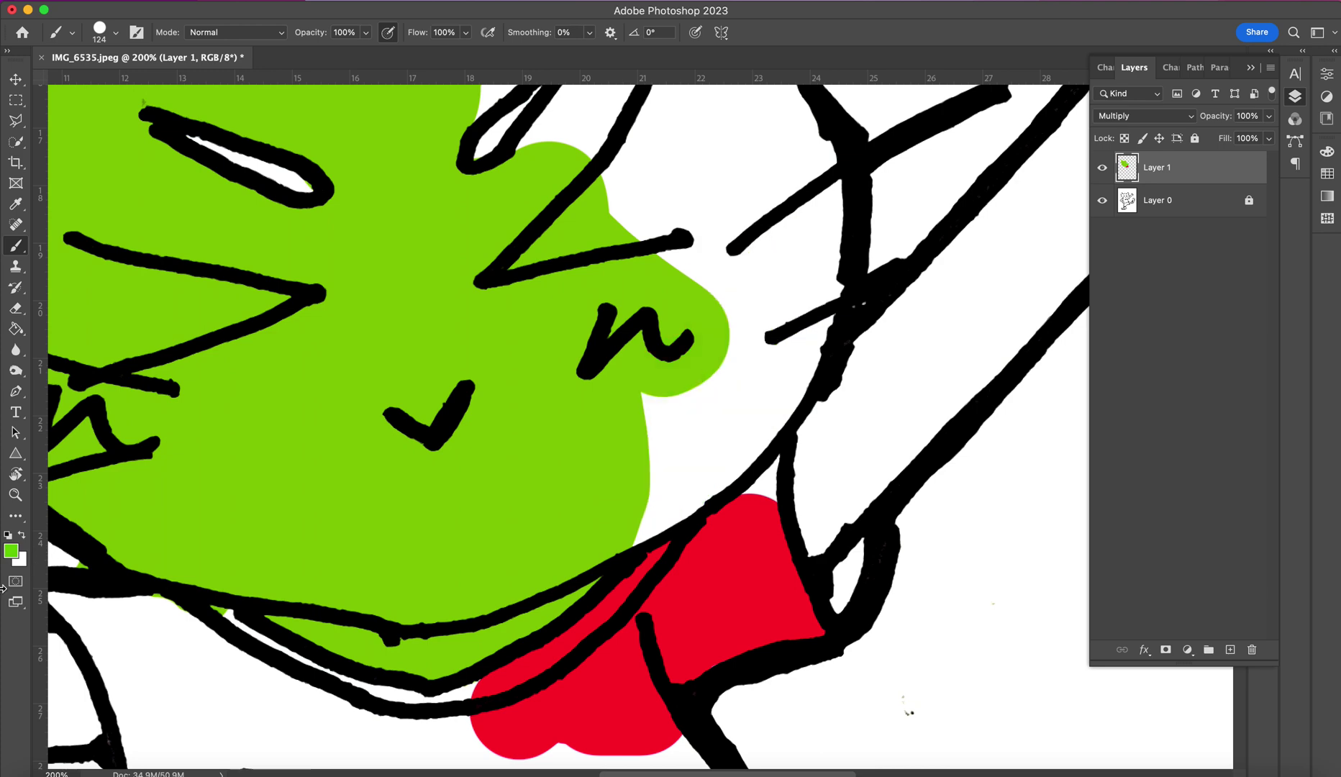
Sample the painted face green #95c600 from the canvas as the foreground colour, trying red, white and black samples along the way.
left_click(11, 551)
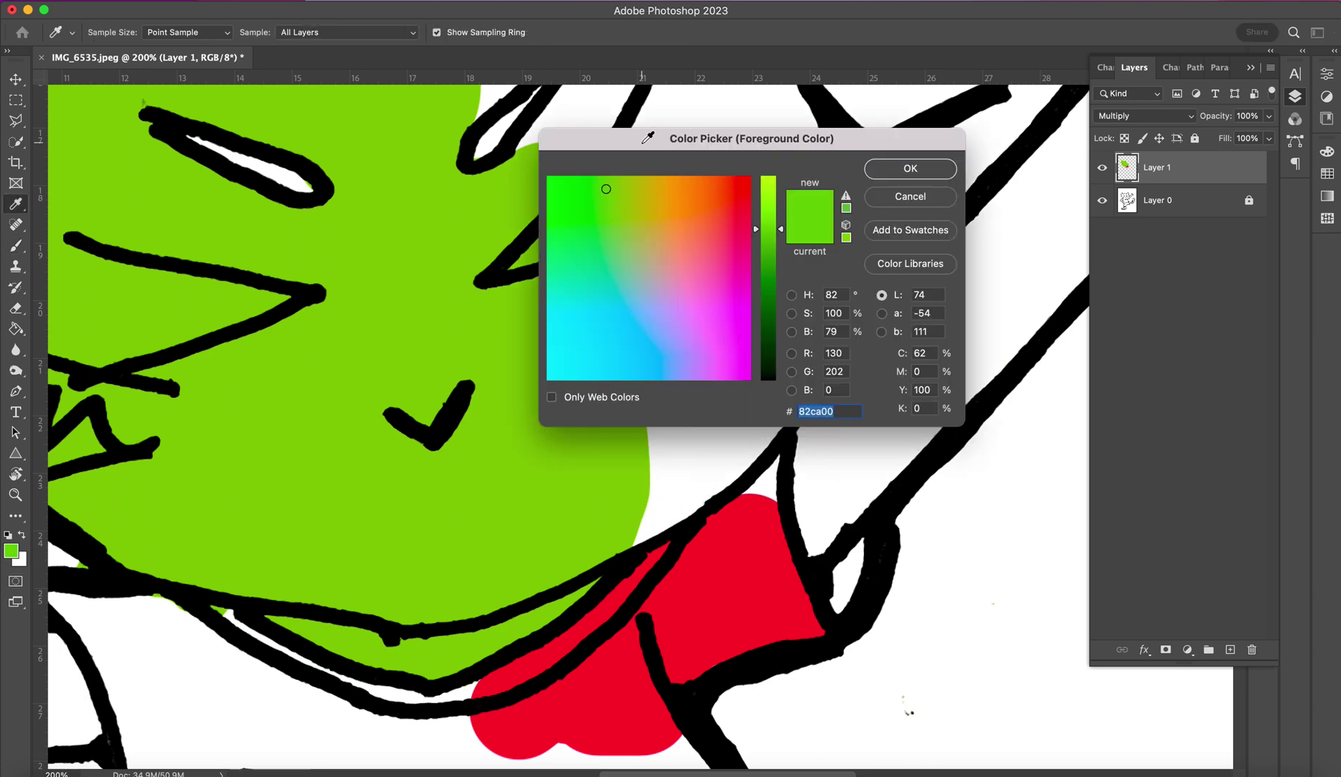
left_click_drag(642, 142, 666, 140)
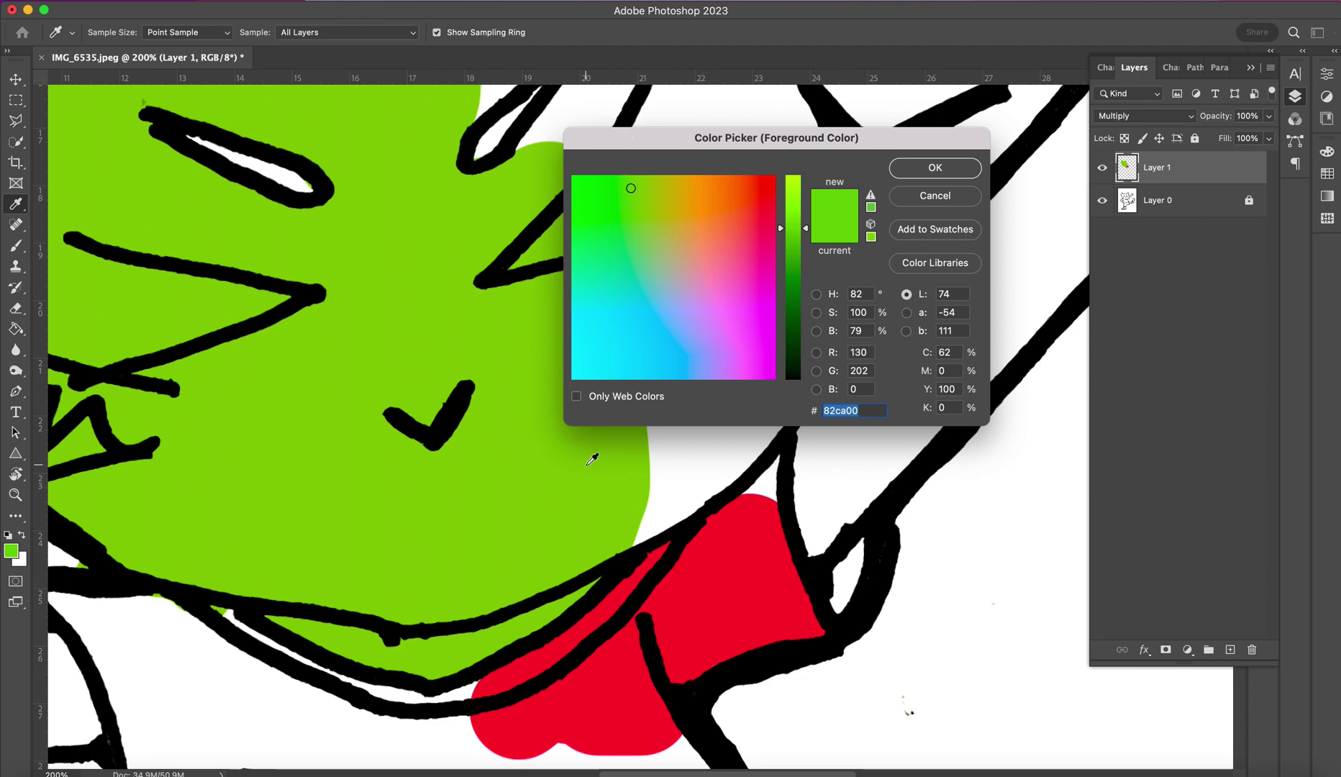
left_click(387, 323)
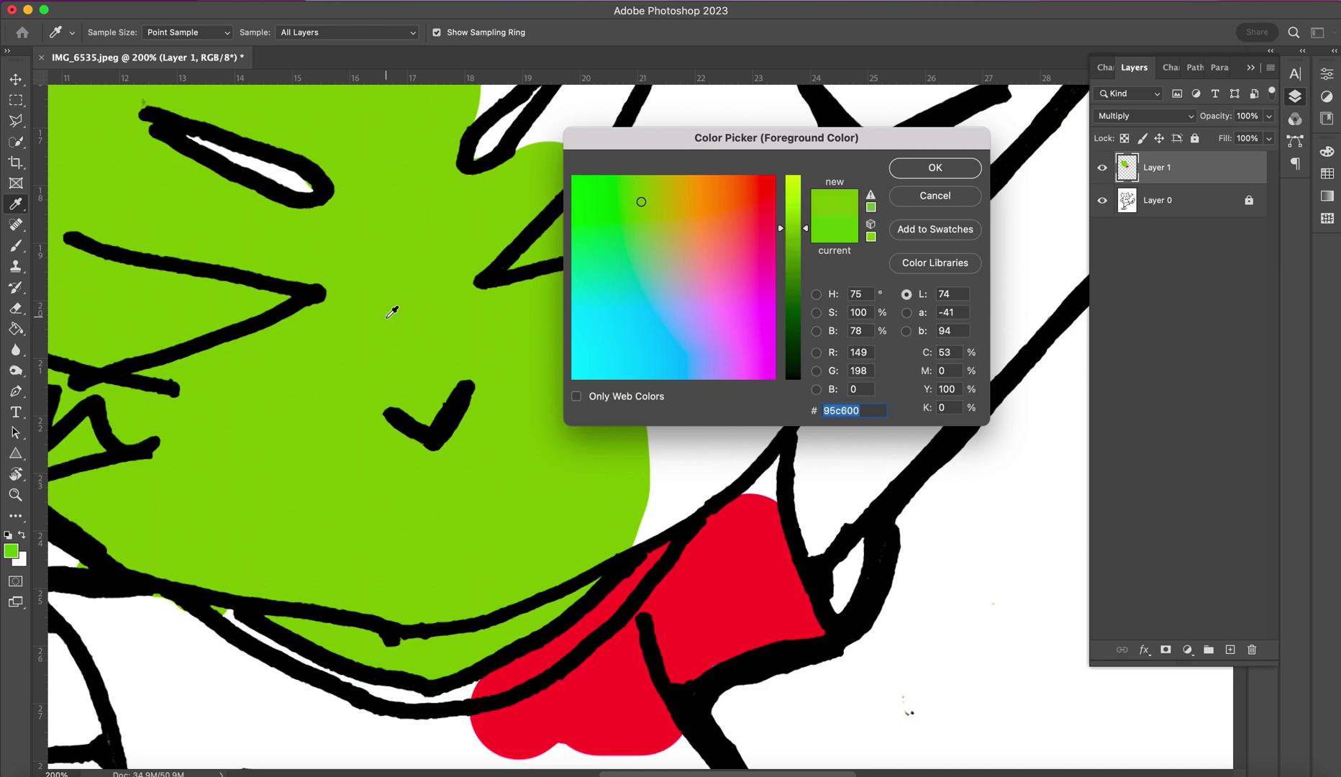
left_click(739, 613)
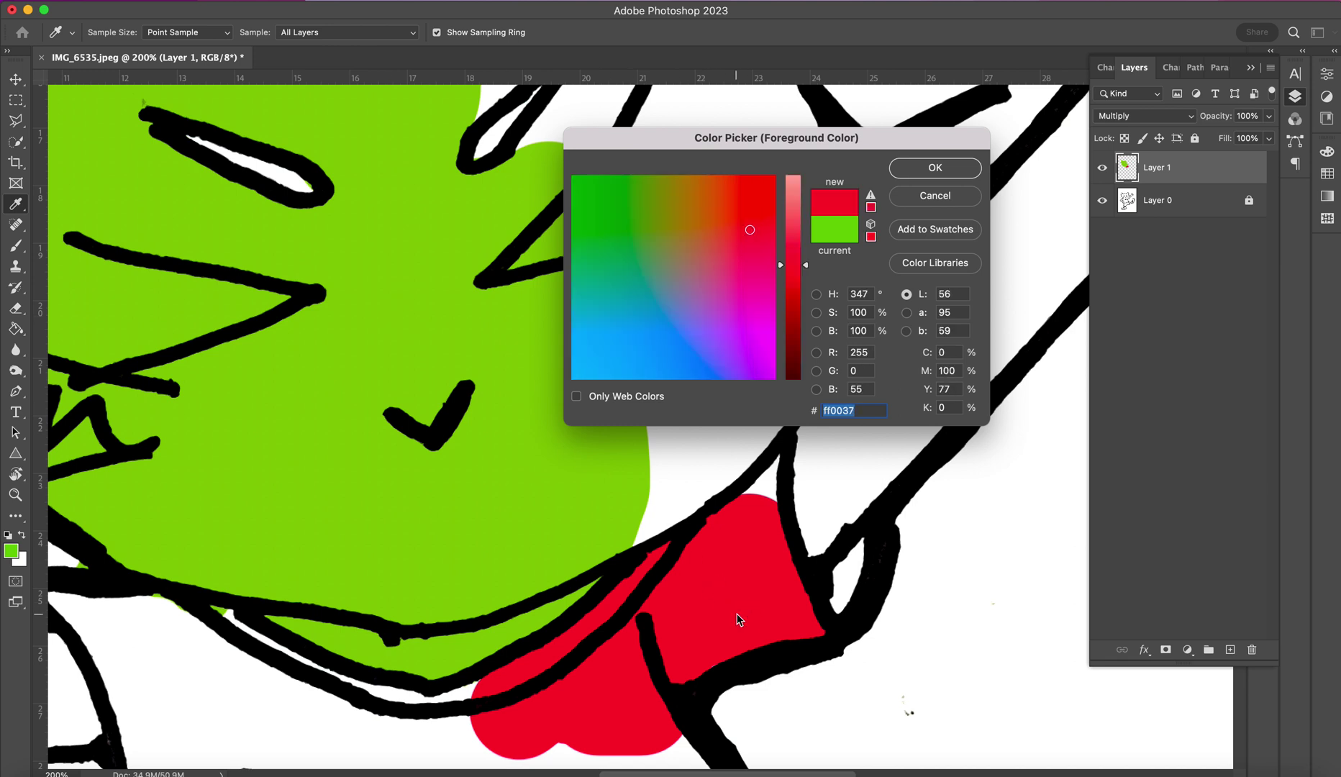
left_click(840, 484)
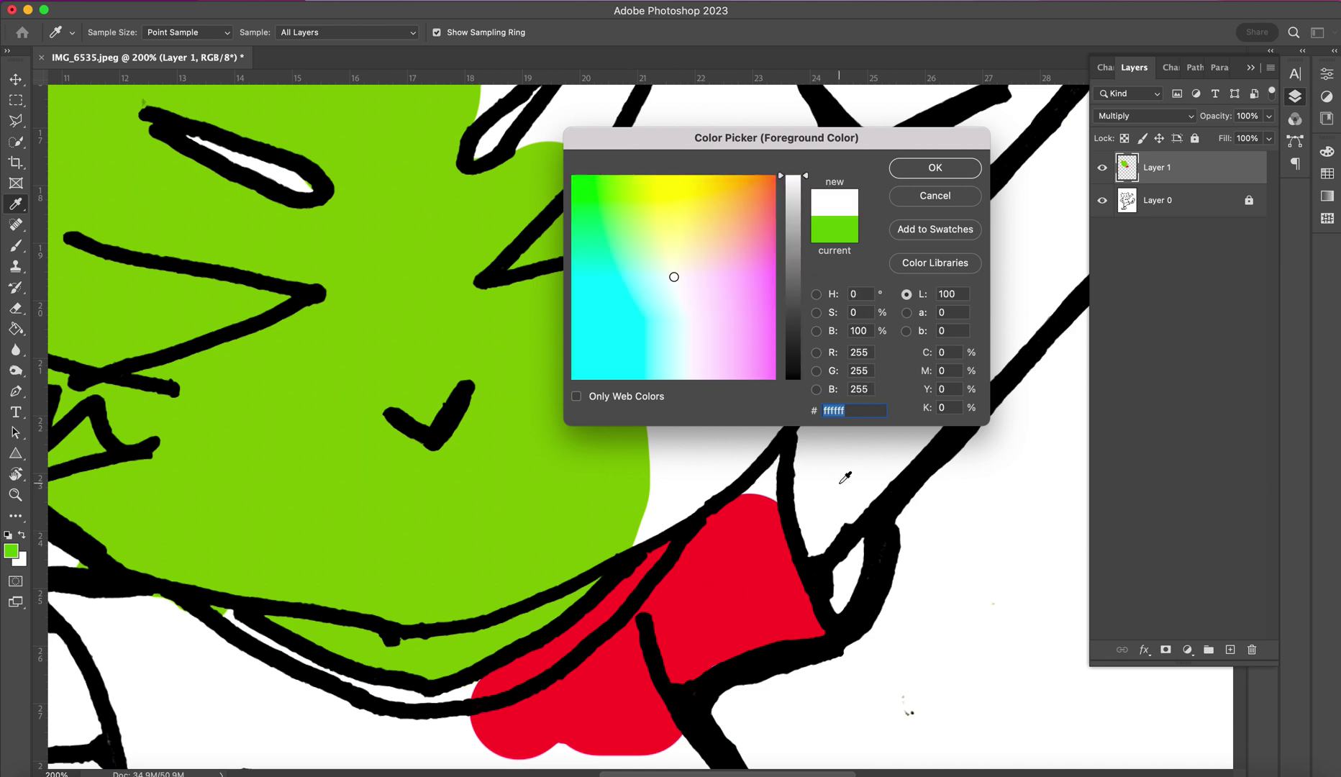
left_click(894, 495)
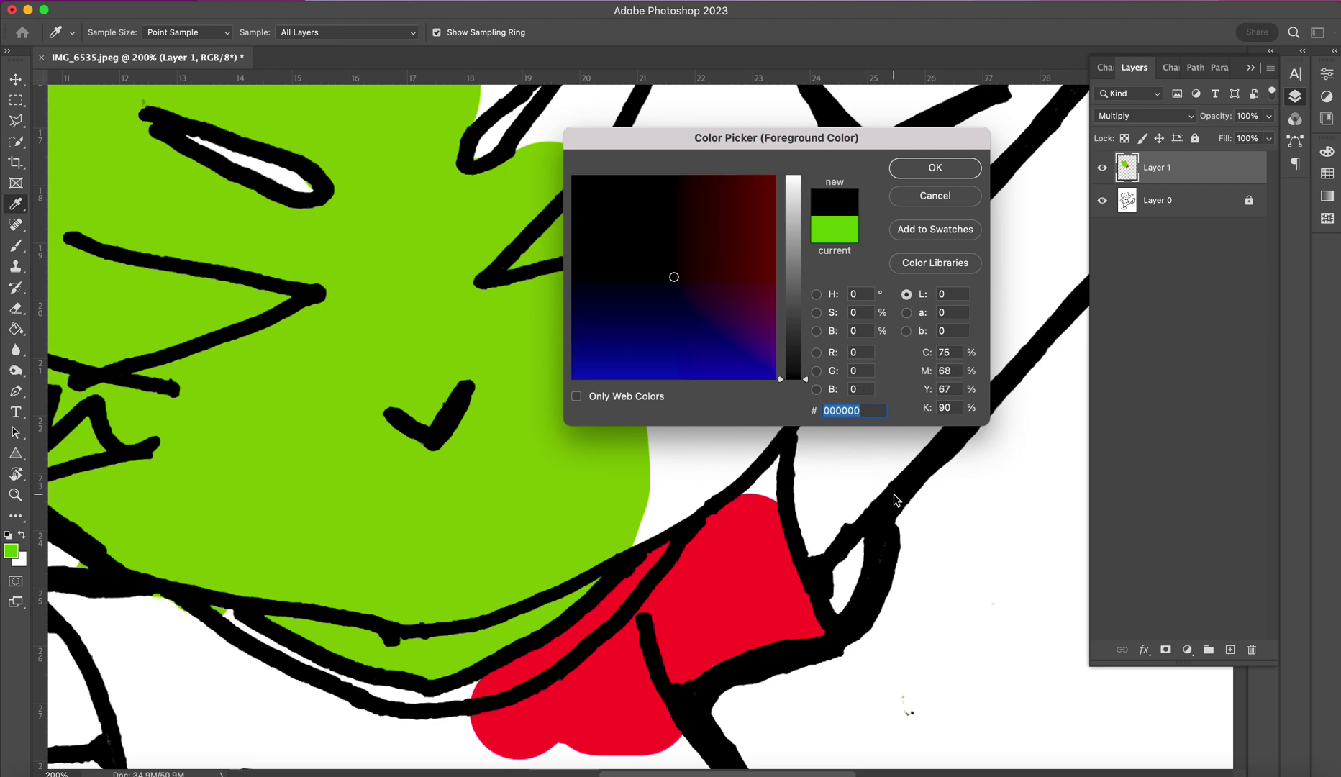
left_click(721, 547)
left_click(410, 331)
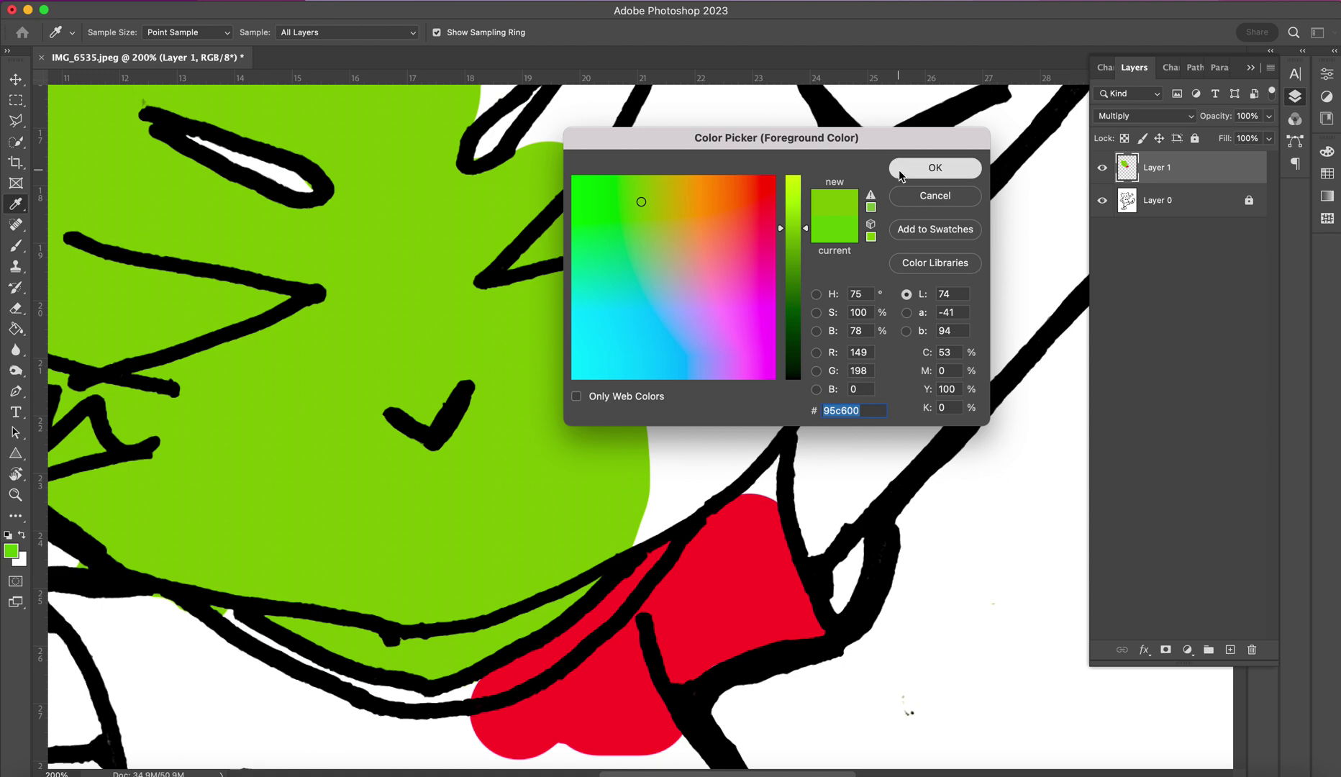
left_click(934, 168)
Paint the right cheek and the area around the right eye with the sampled green.
key("b")
mouse_move(653, 418)
left_mouse_down()
mouse_move(695, 386)
mouse_move(663, 485)
mouse_move(640, 504)
mouse_move(640, 489)
mouse_move(710, 430)
mouse_move(697, 459)
mouse_move(789, 335)
mouse_move(792, 300)
mouse_move(706, 303)
mouse_move(628, 222)
mouse_move(652, 184)
mouse_move(565, 144)
left_mouse_up()
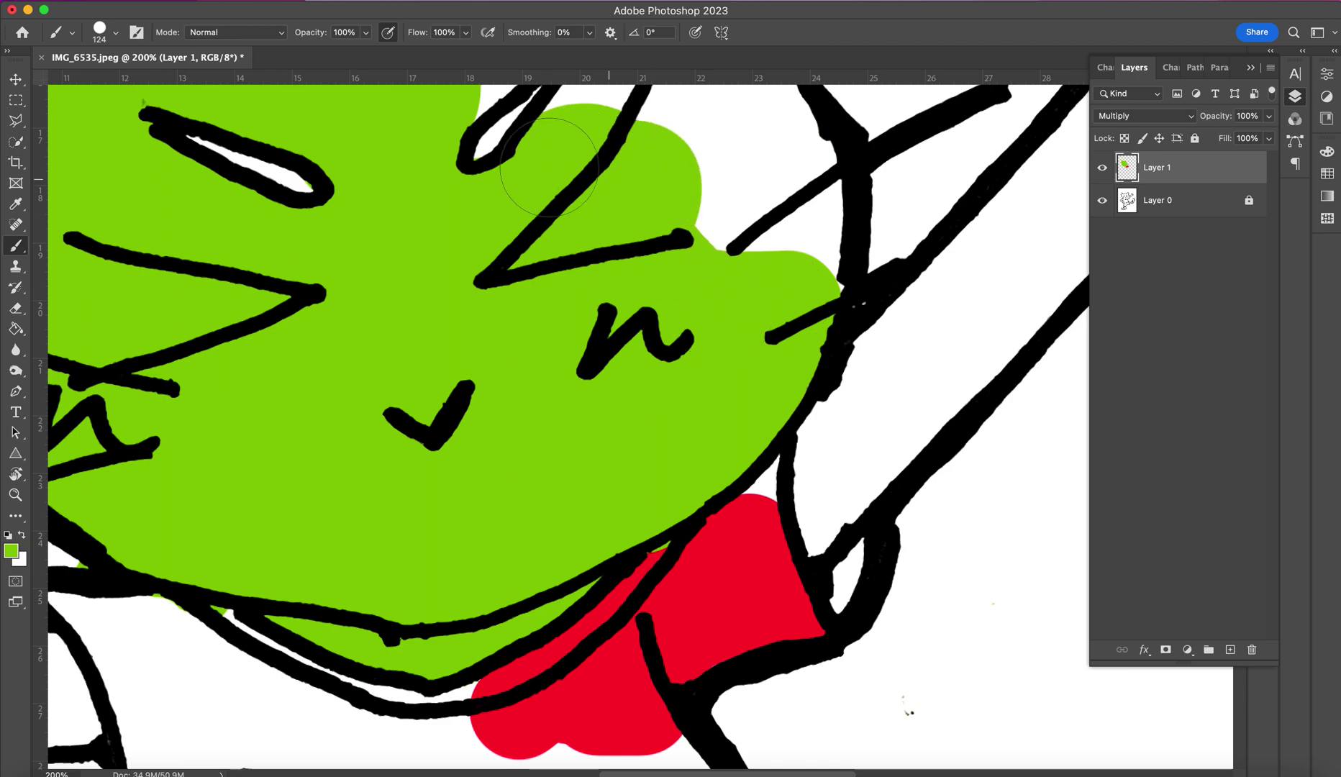
scroll(568, 166, "up", 5)
mouse_move(547, 383)
left_mouse_down()
mouse_move(595, 320)
mouse_move(681, 428)
mouse_move(674, 398)
mouse_move(695, 520)
mouse_move(705, 424)
mouse_move(778, 541)
mouse_move(748, 377)
mouse_move(667, 312)
mouse_move(632, 256)
mouse_move(548, 232)
mouse_move(425, 309)
left_mouse_up()
Fill the right ear and the remaining gaps at the top of the head with green and fit the whole drawing in view.
scroll(515, 247, "up", 5)
scroll(515, 248, "right", 3)
scroll(515, 247, "up", 2)
scroll(515, 247, "right", 1)
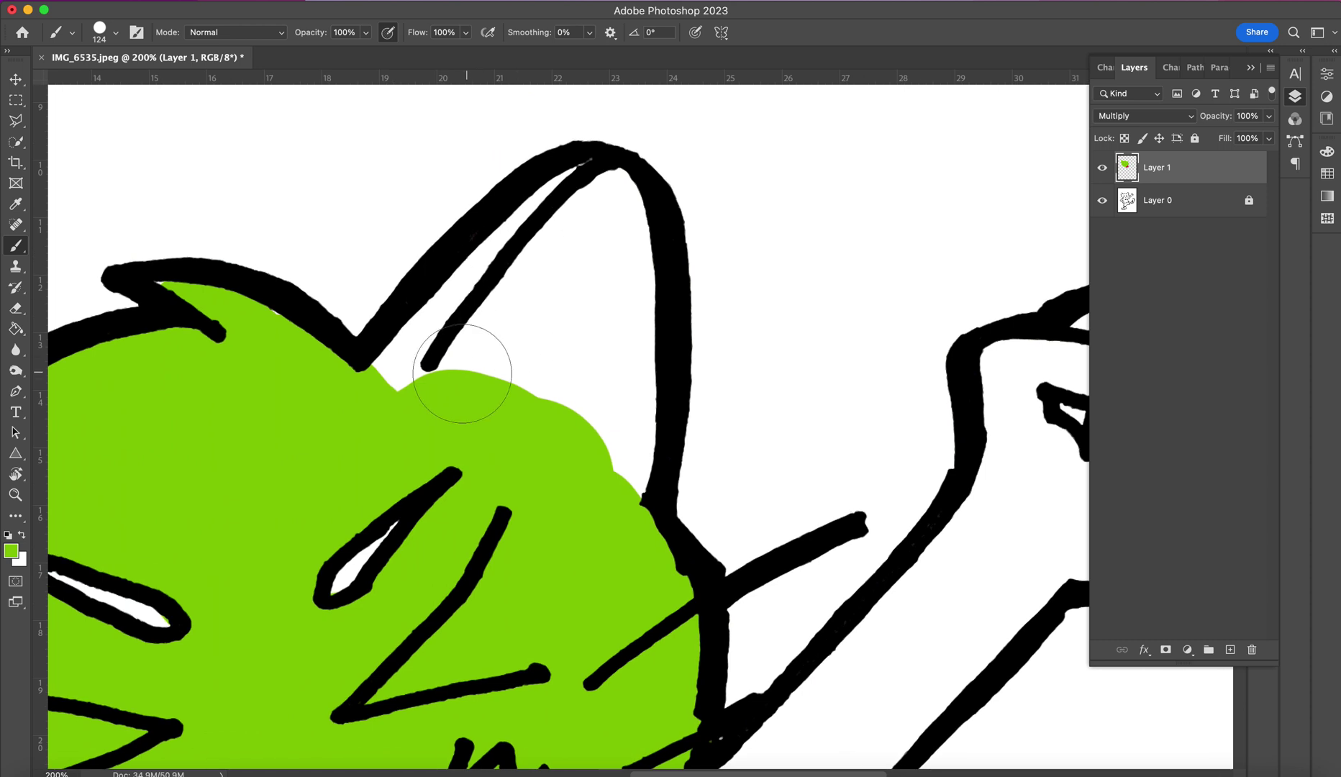
mouse_move(176, 321)
left_mouse_down()
mouse_move(157, 291)
mouse_move(173, 302)
left_mouse_up()
mouse_move(406, 381)
left_mouse_down()
mouse_move(527, 227)
mouse_move(579, 198)
mouse_move(603, 210)
mouse_move(628, 268)
mouse_move(636, 435)
mouse_move(622, 486)
mouse_move(587, 484)
mouse_move(574, 336)
mouse_move(531, 375)
left_mouse_up()
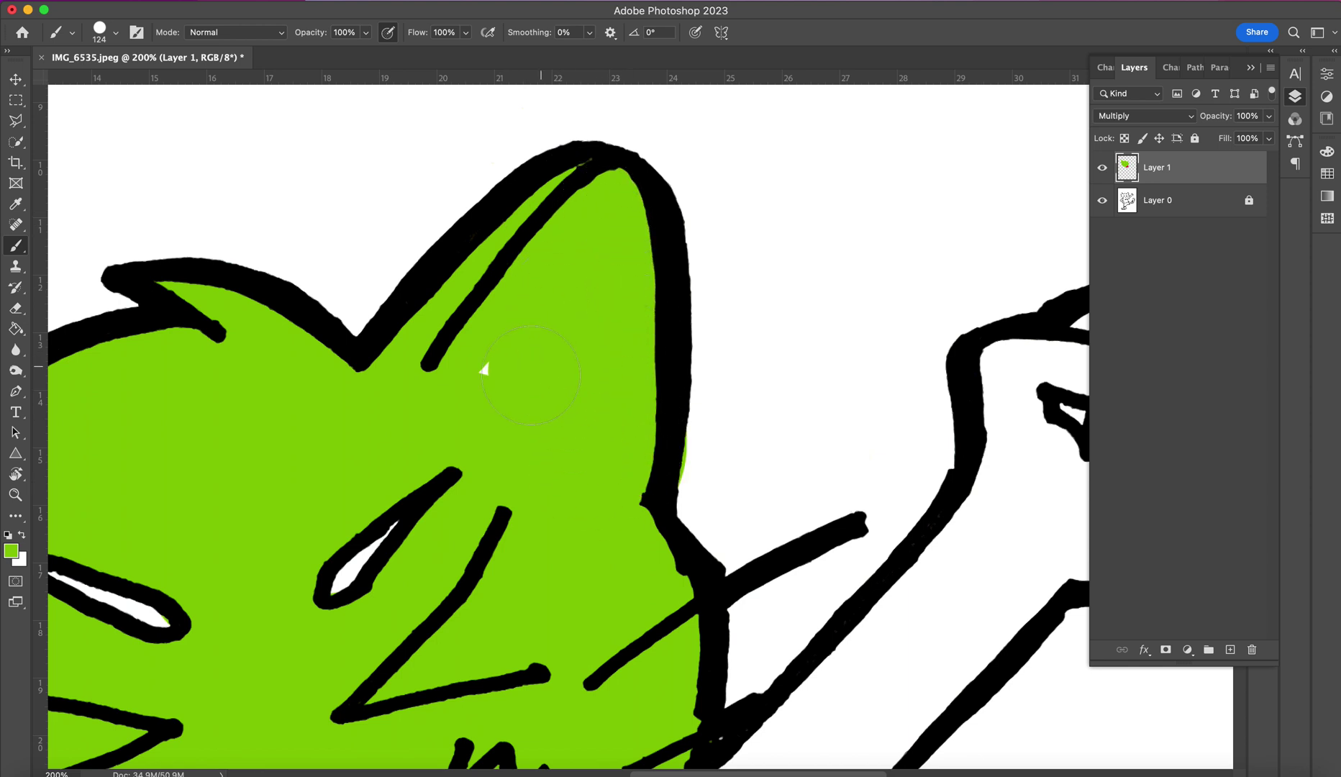
key("super+0")
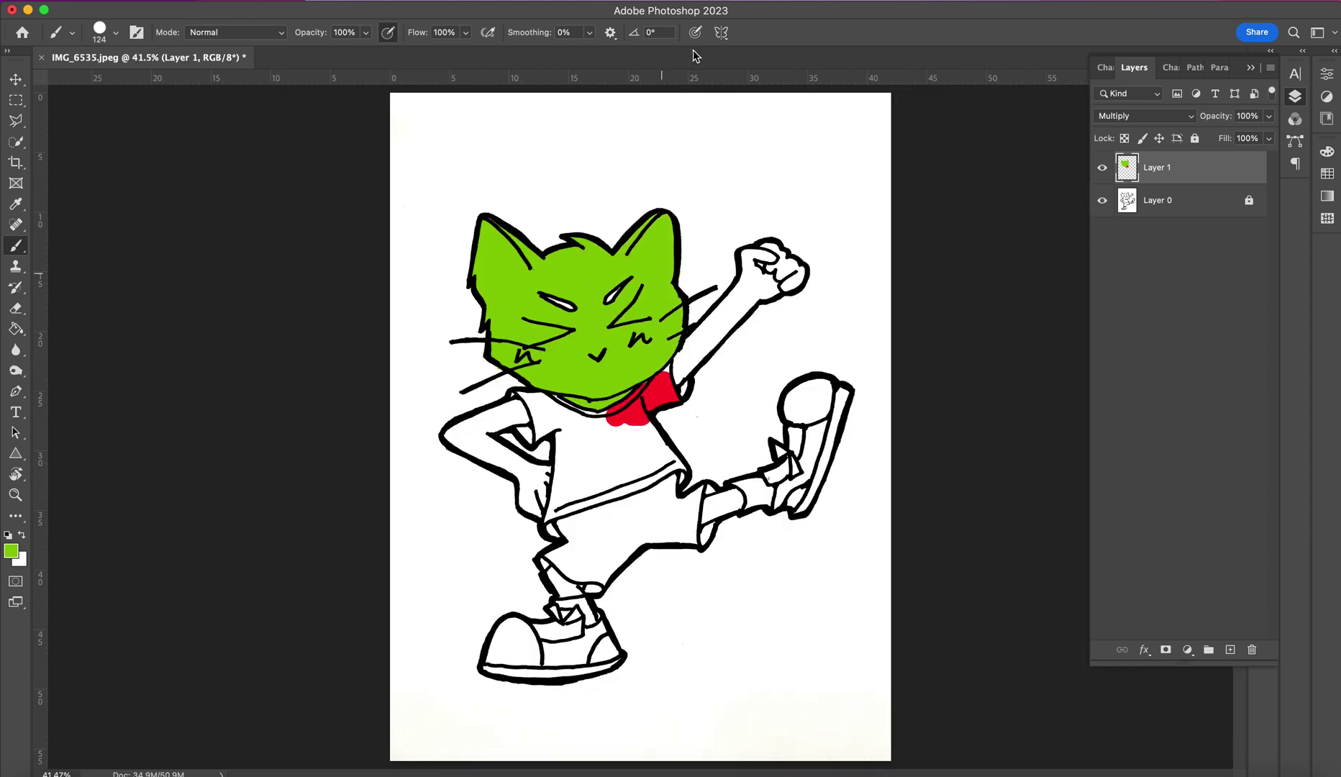
Save the drawing as a Photoshop file named Oswald in Downloads, keeping Maximize Compatibility on.
left_click(133, 2)
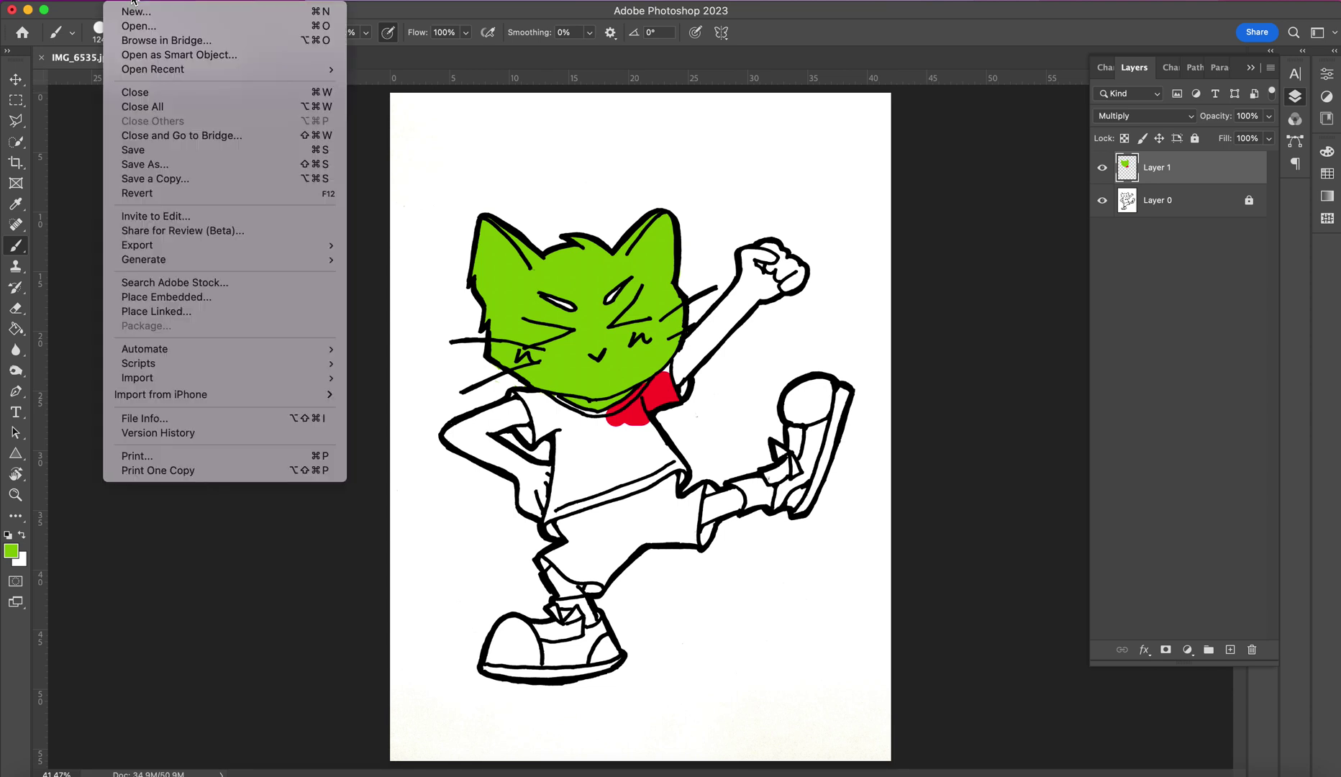
left_click(136, 149)
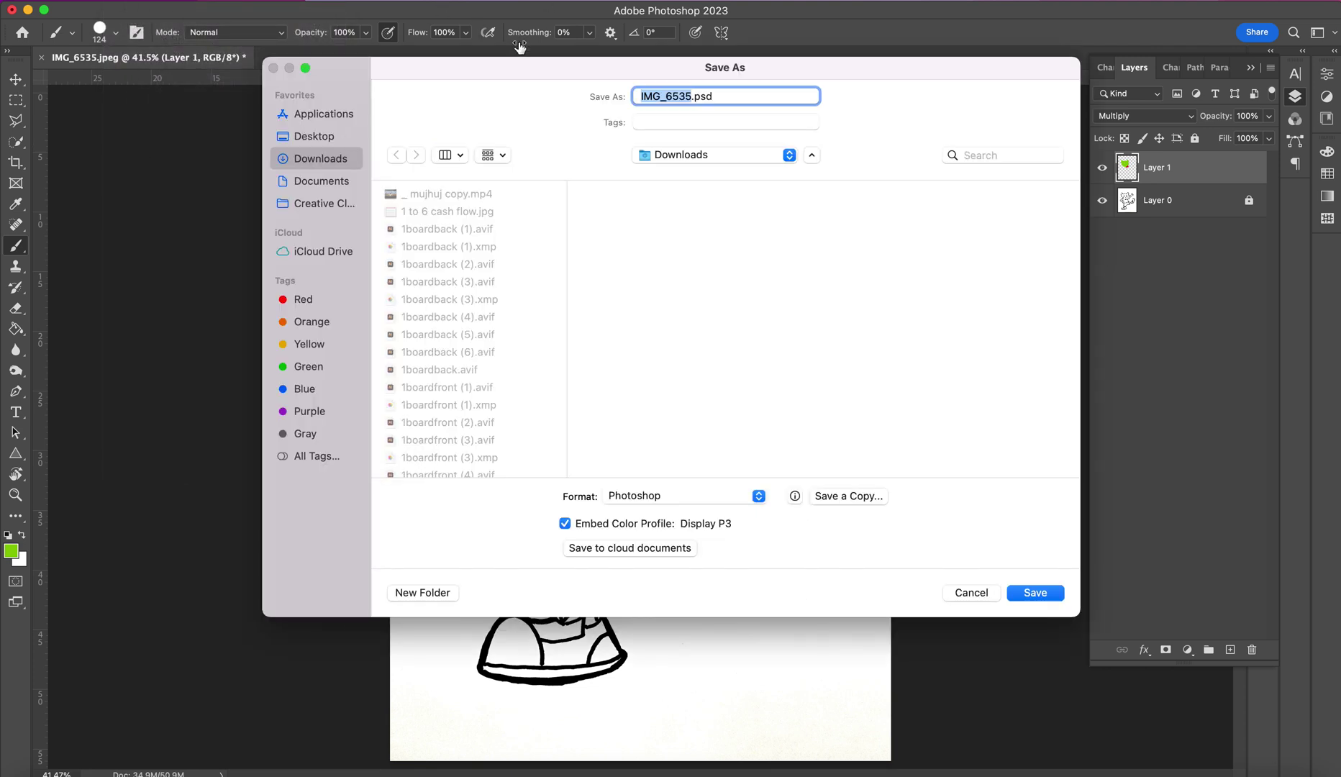
left_click_drag(503, 62, 378, 89)
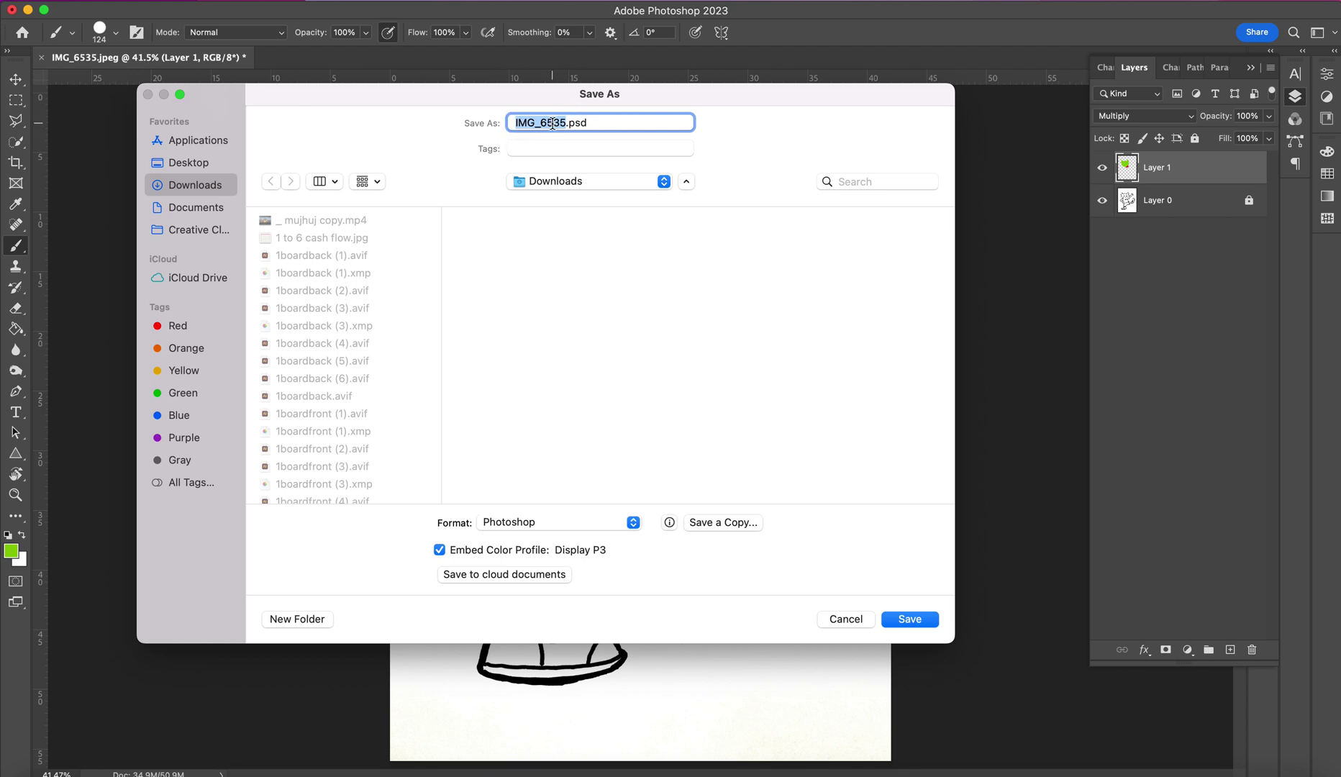
type("Oswald")
left_click(912, 621)
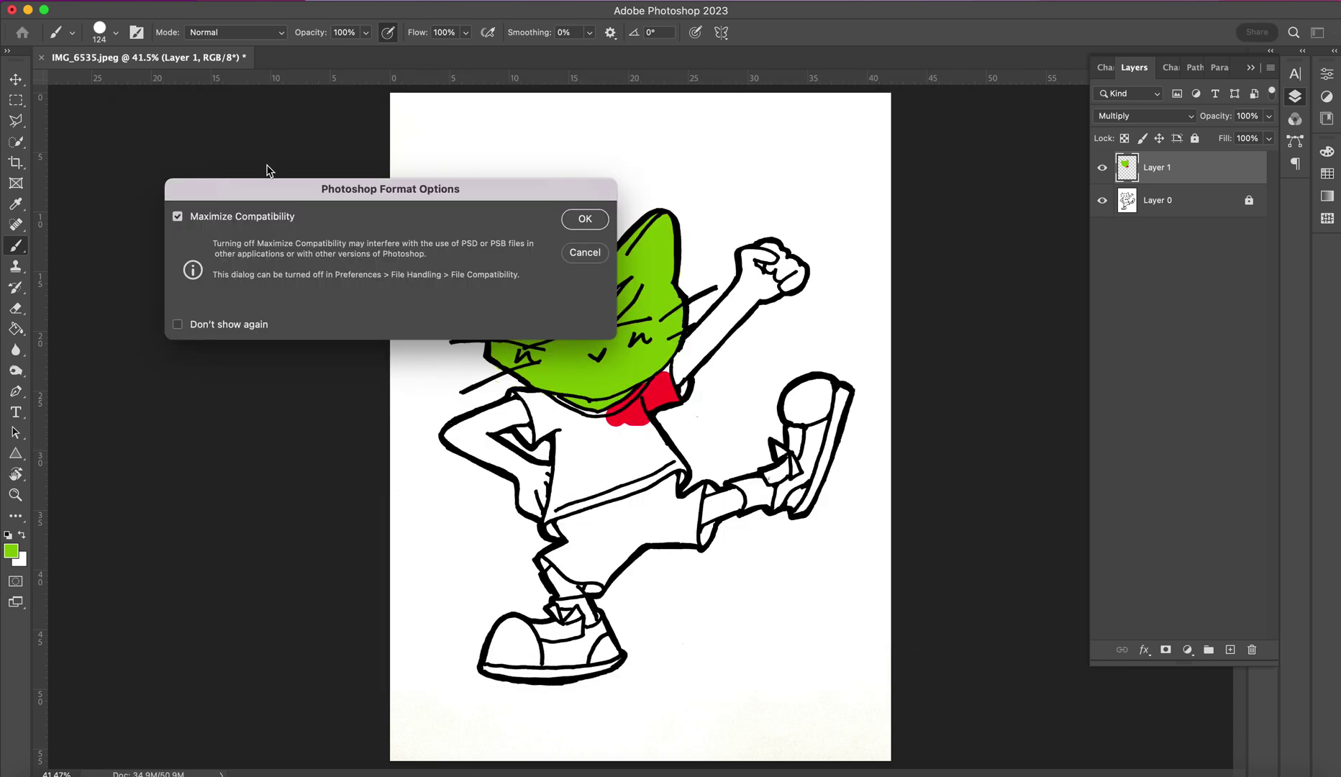
left_click_drag(278, 185, 458, 173)
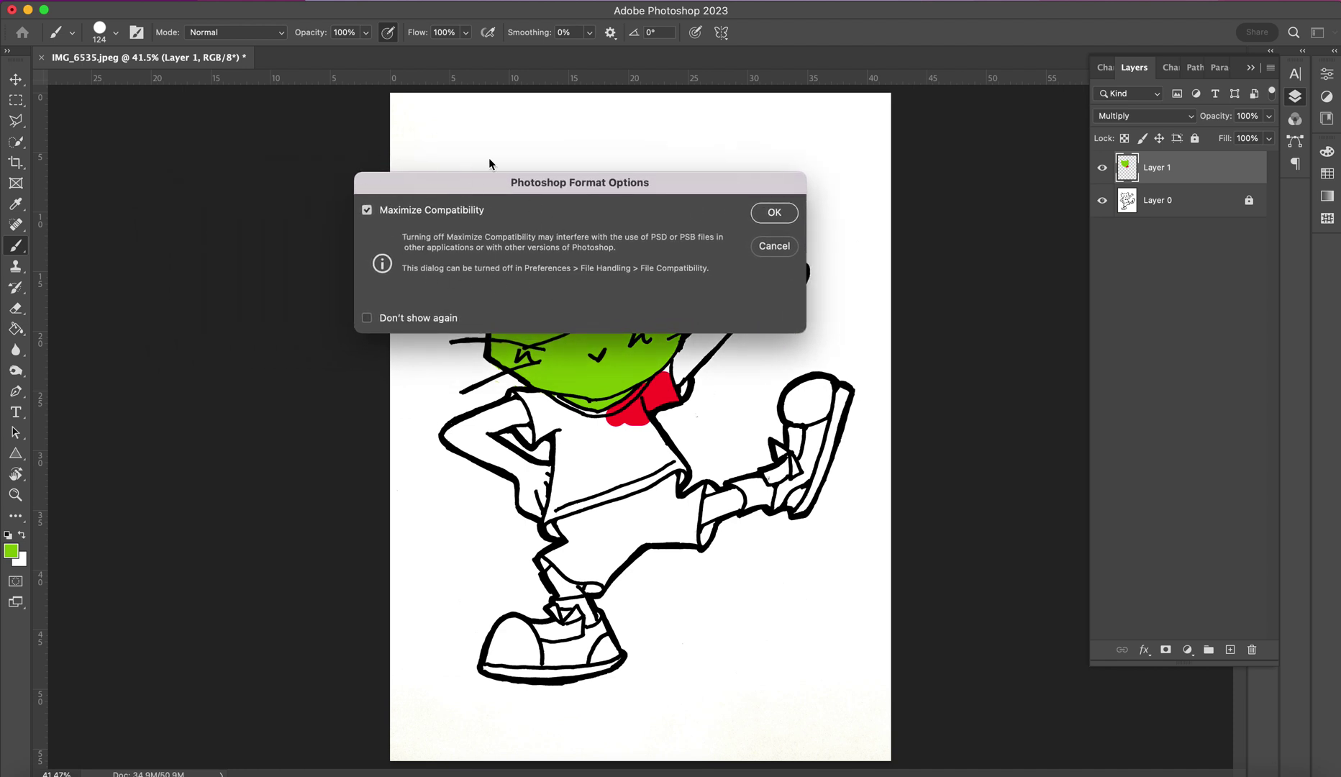
left_click(780, 212)
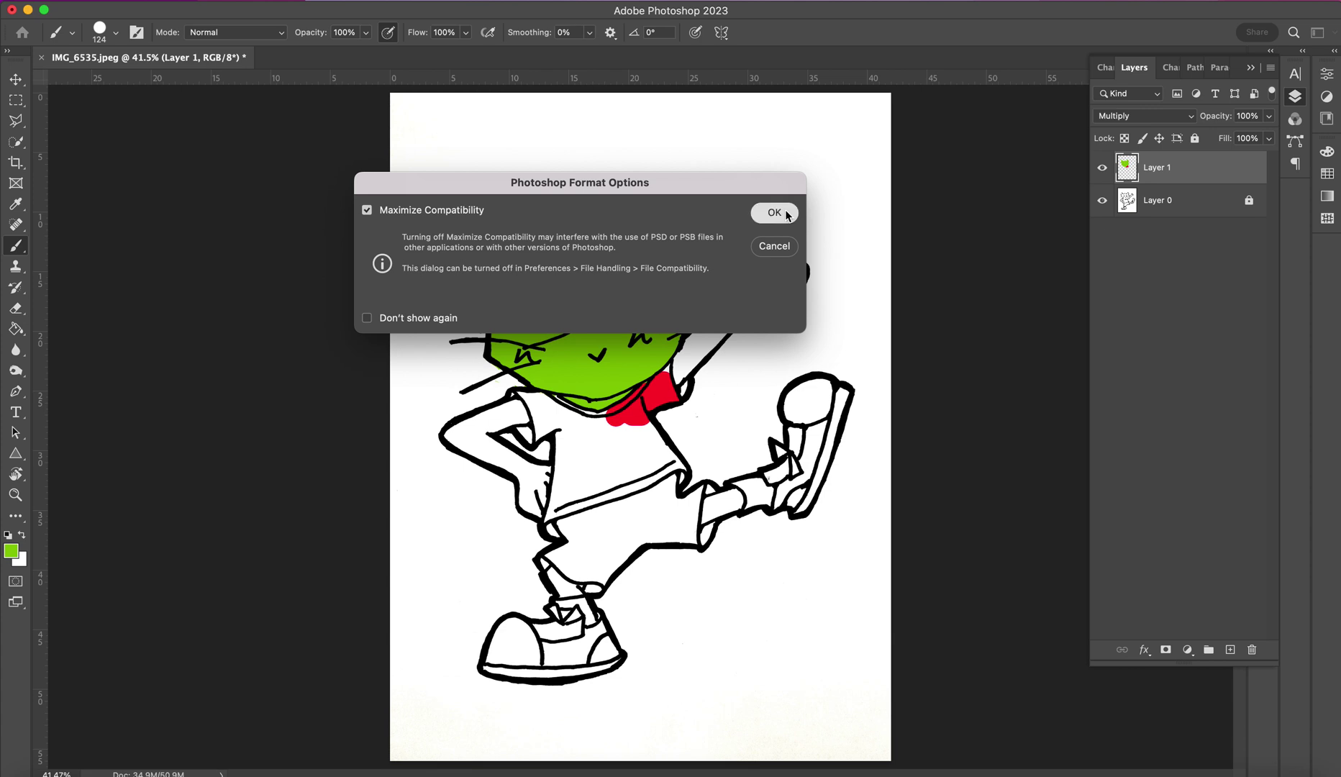